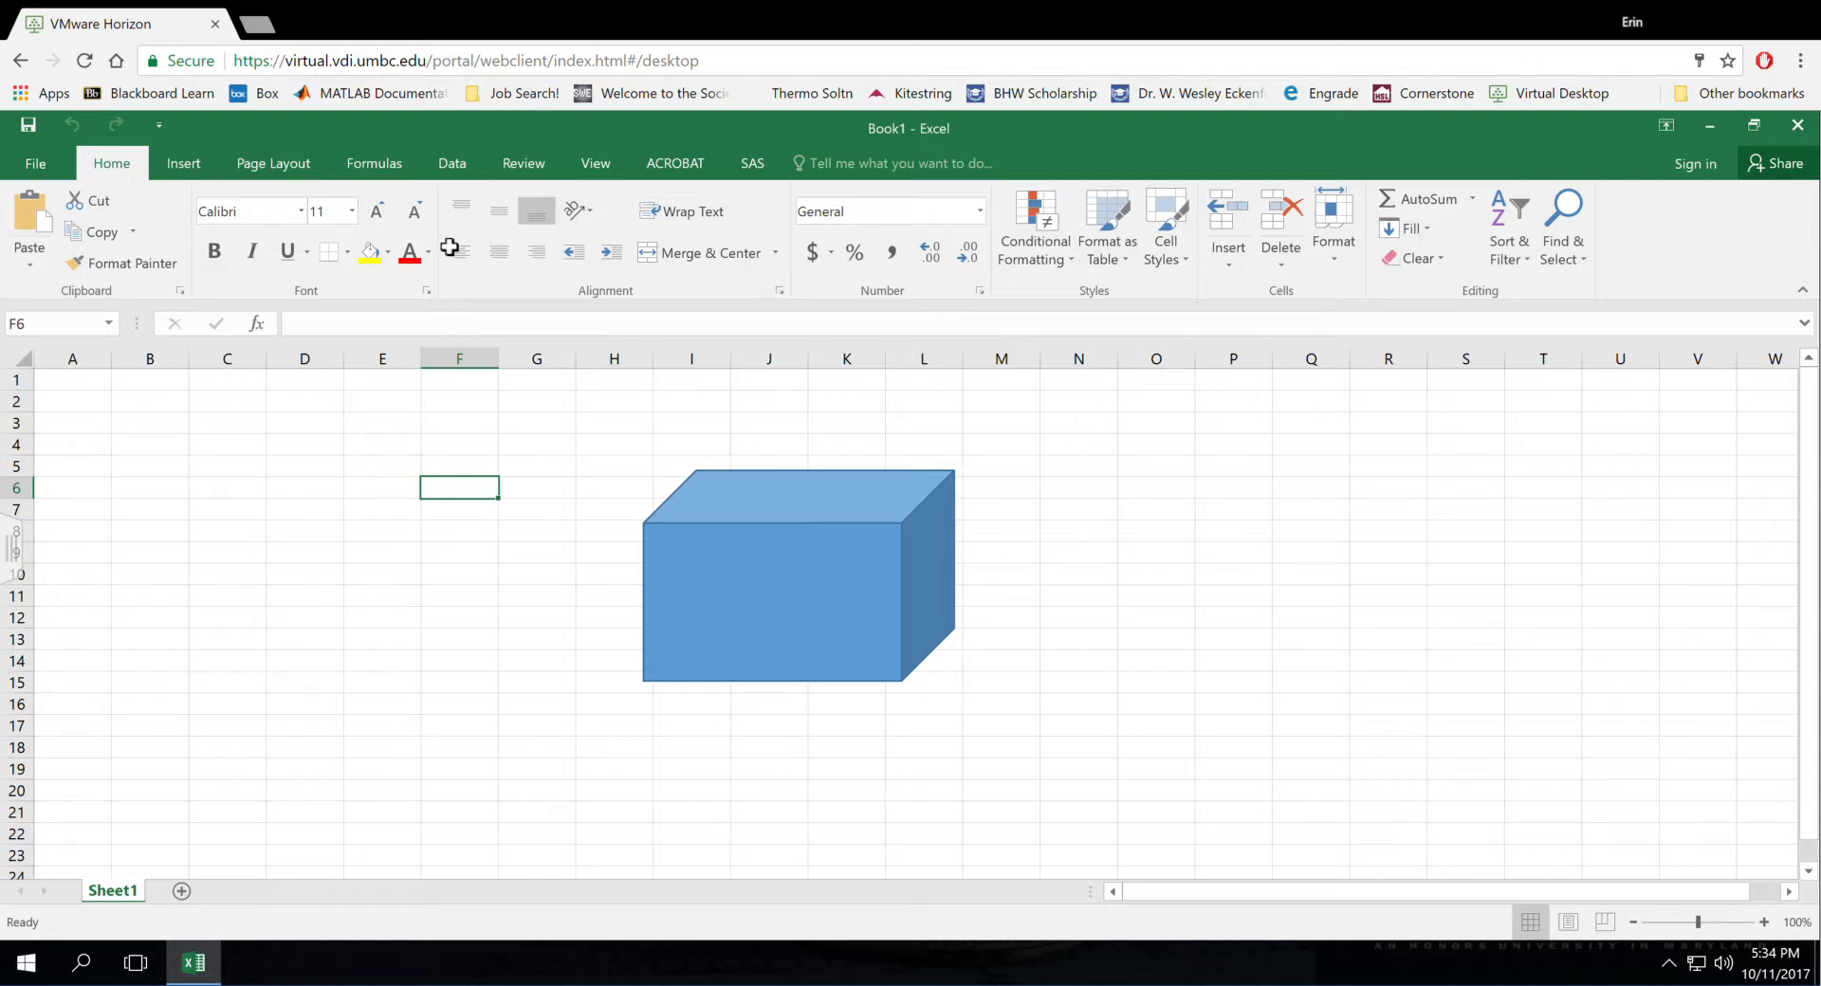
# Step: Enable the Solver Add-in from the Excel add-ins list
pyautogui.click(462, 170)
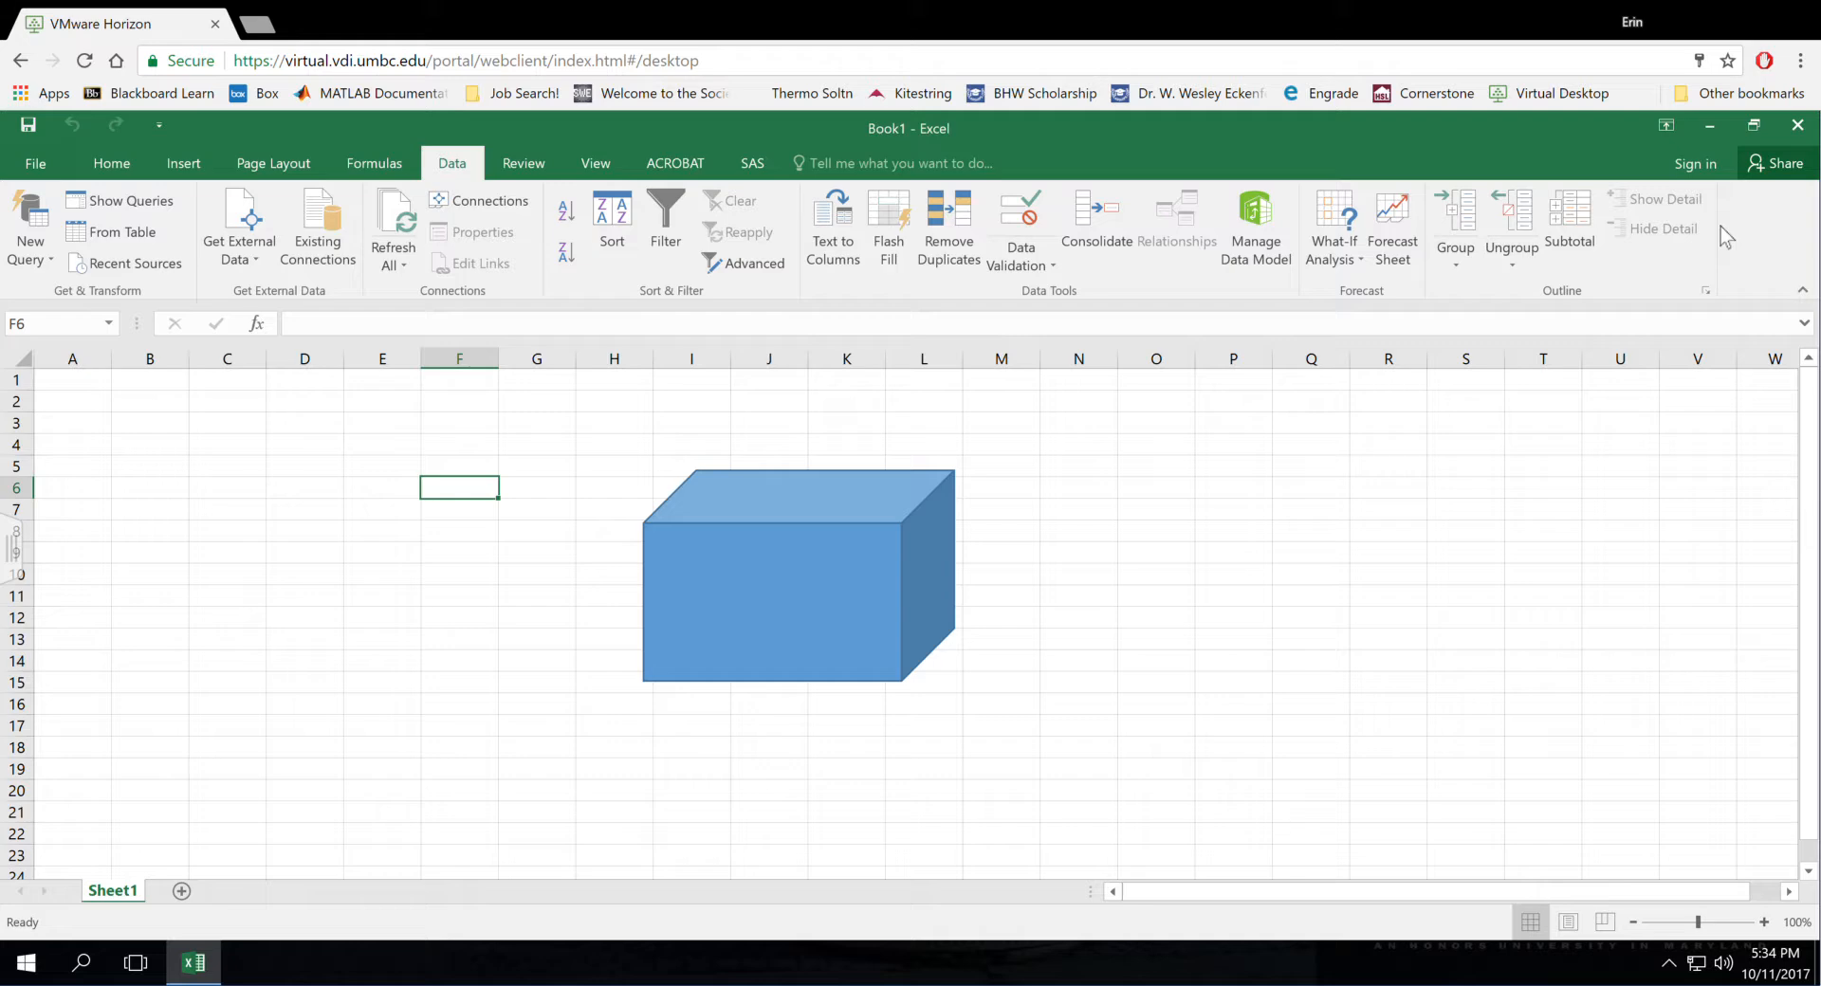
pyautogui.click(34, 164)
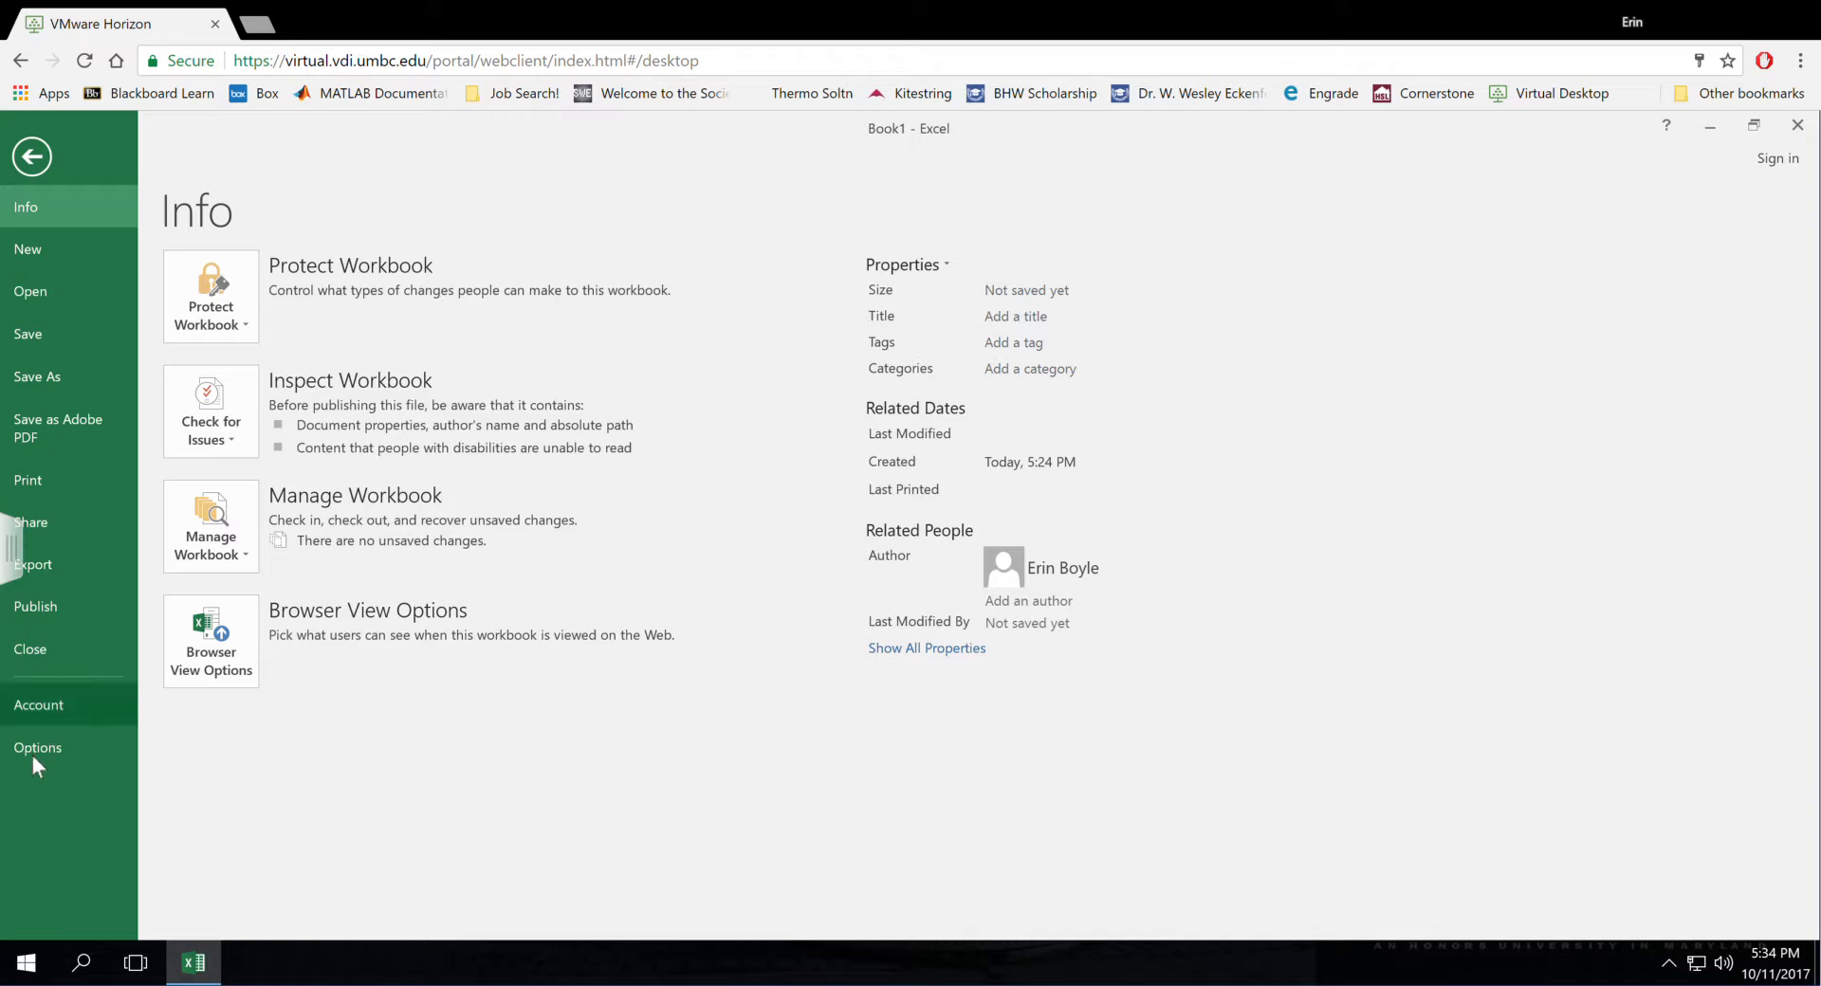
pyautogui.click(59, 747)
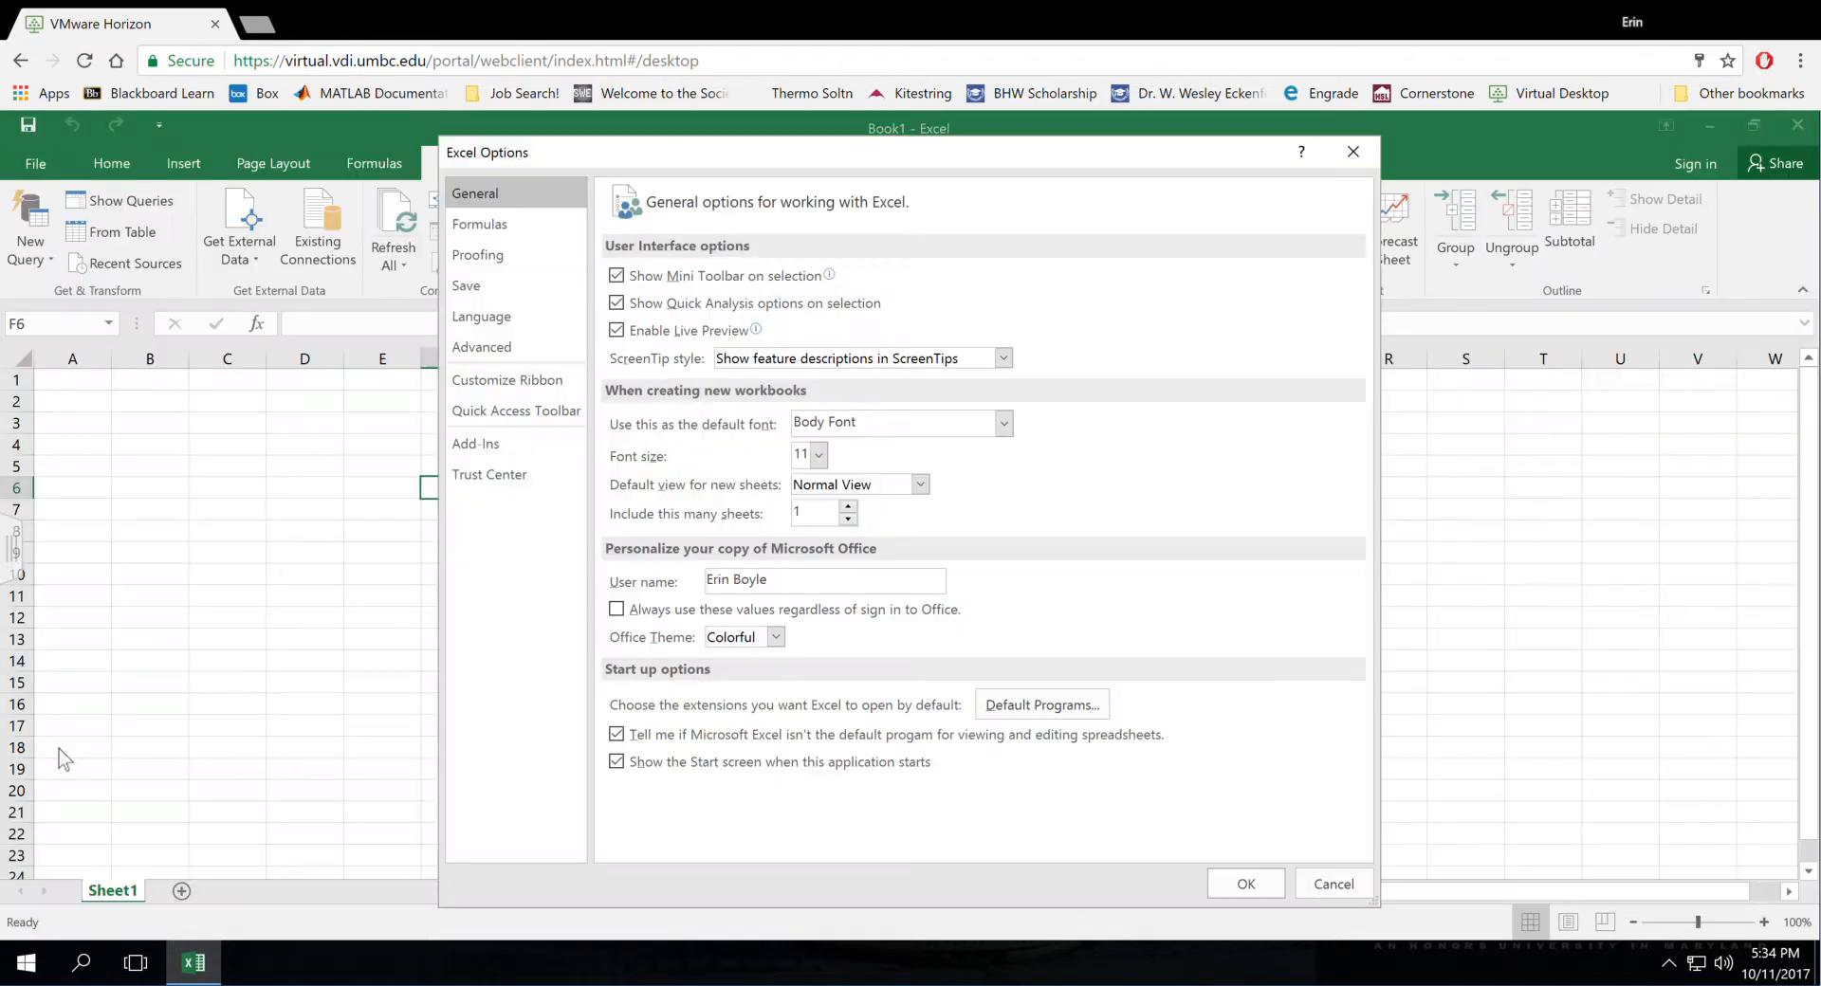
pyautogui.click(510, 452)
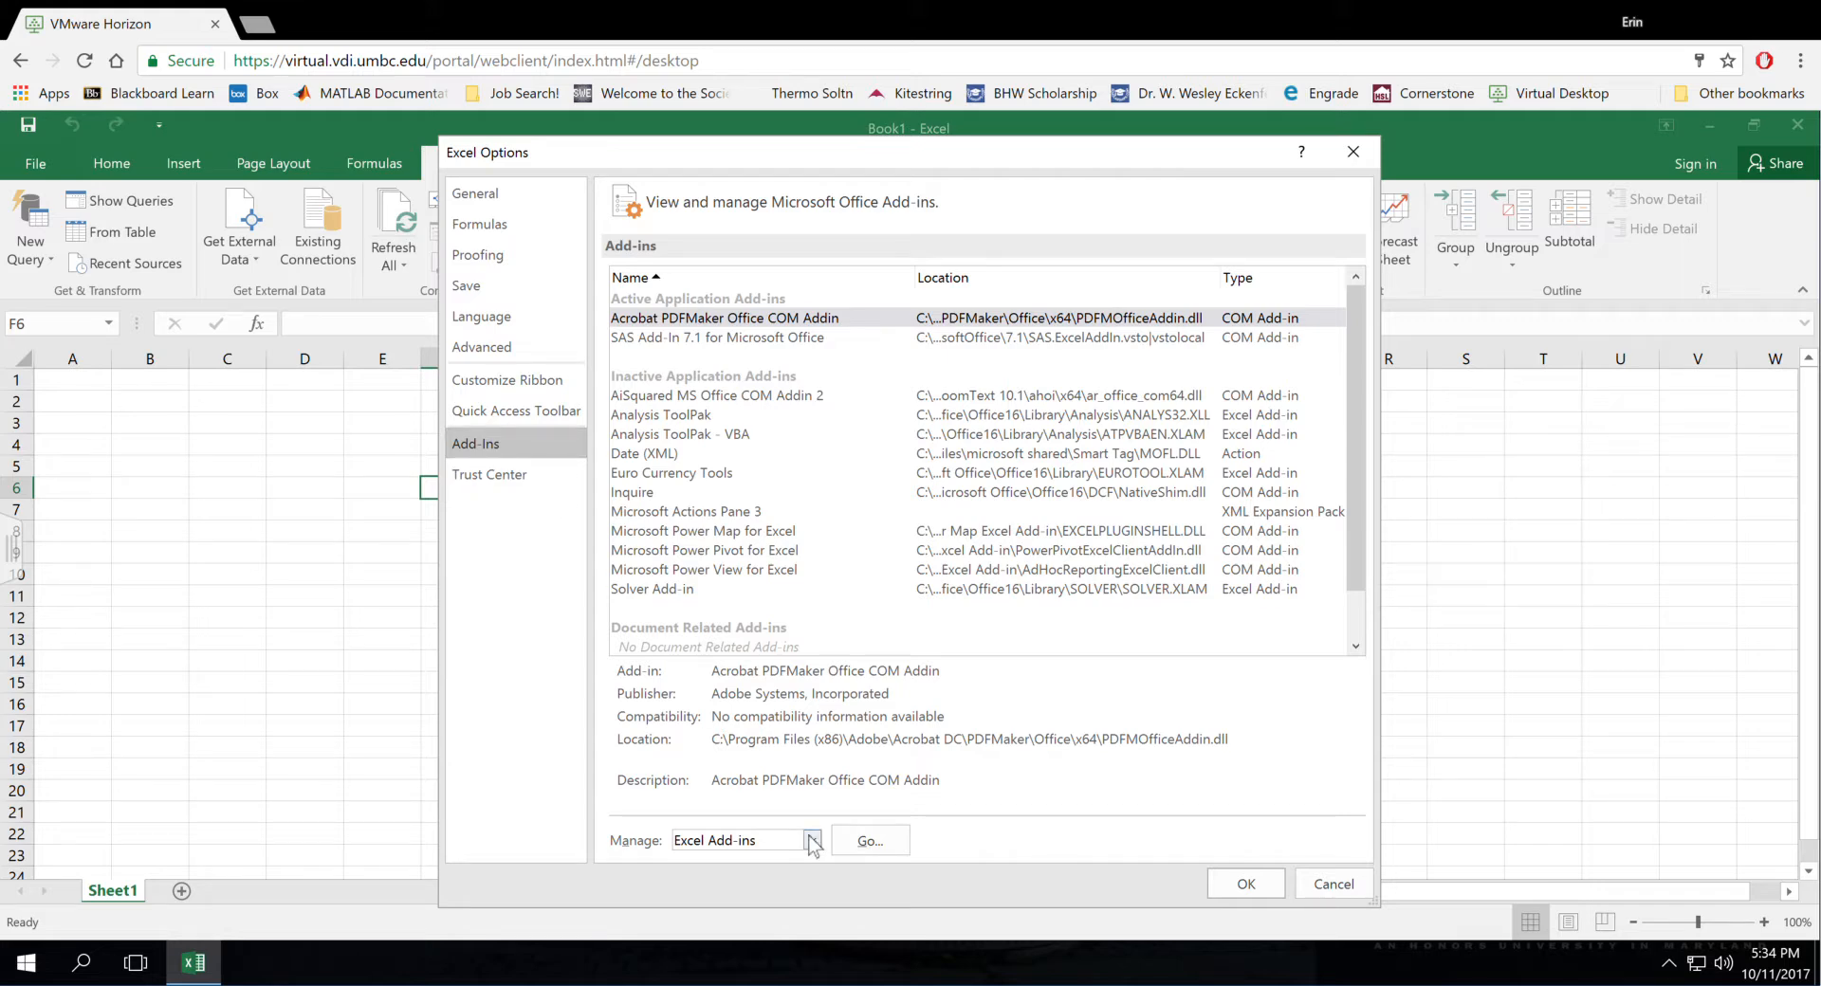
pyautogui.click(866, 841)
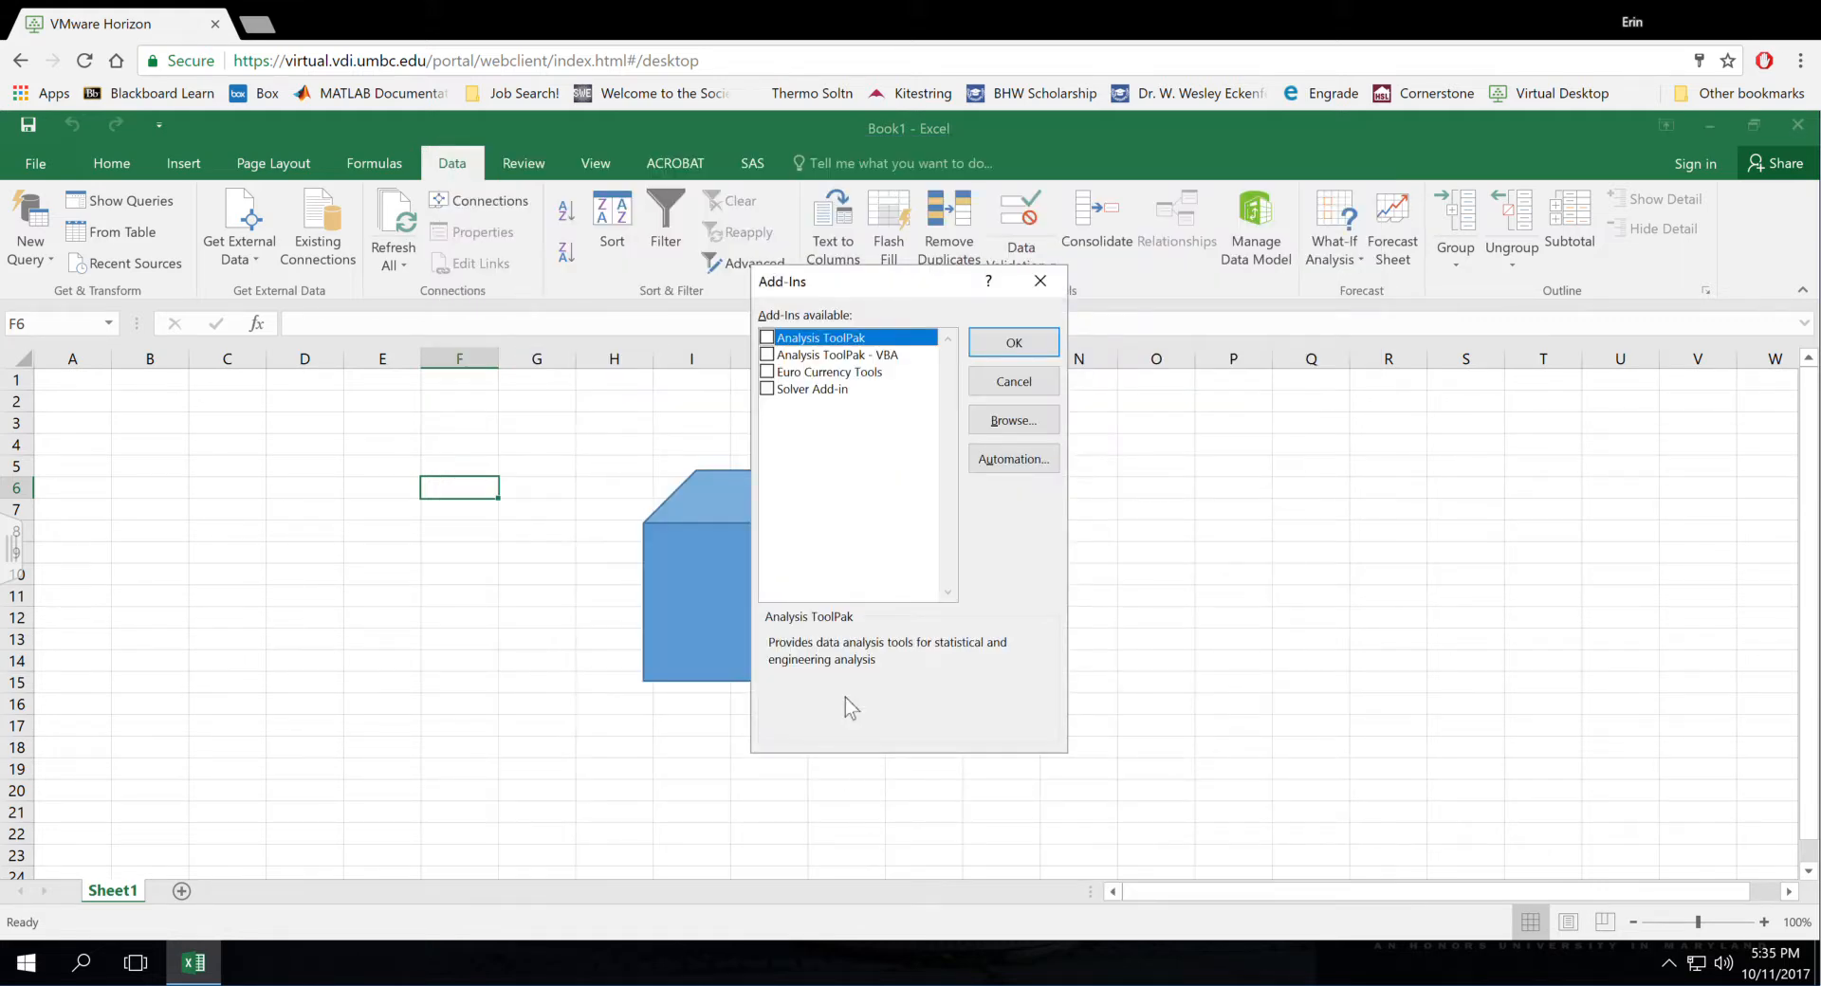
pyautogui.click(767, 389)
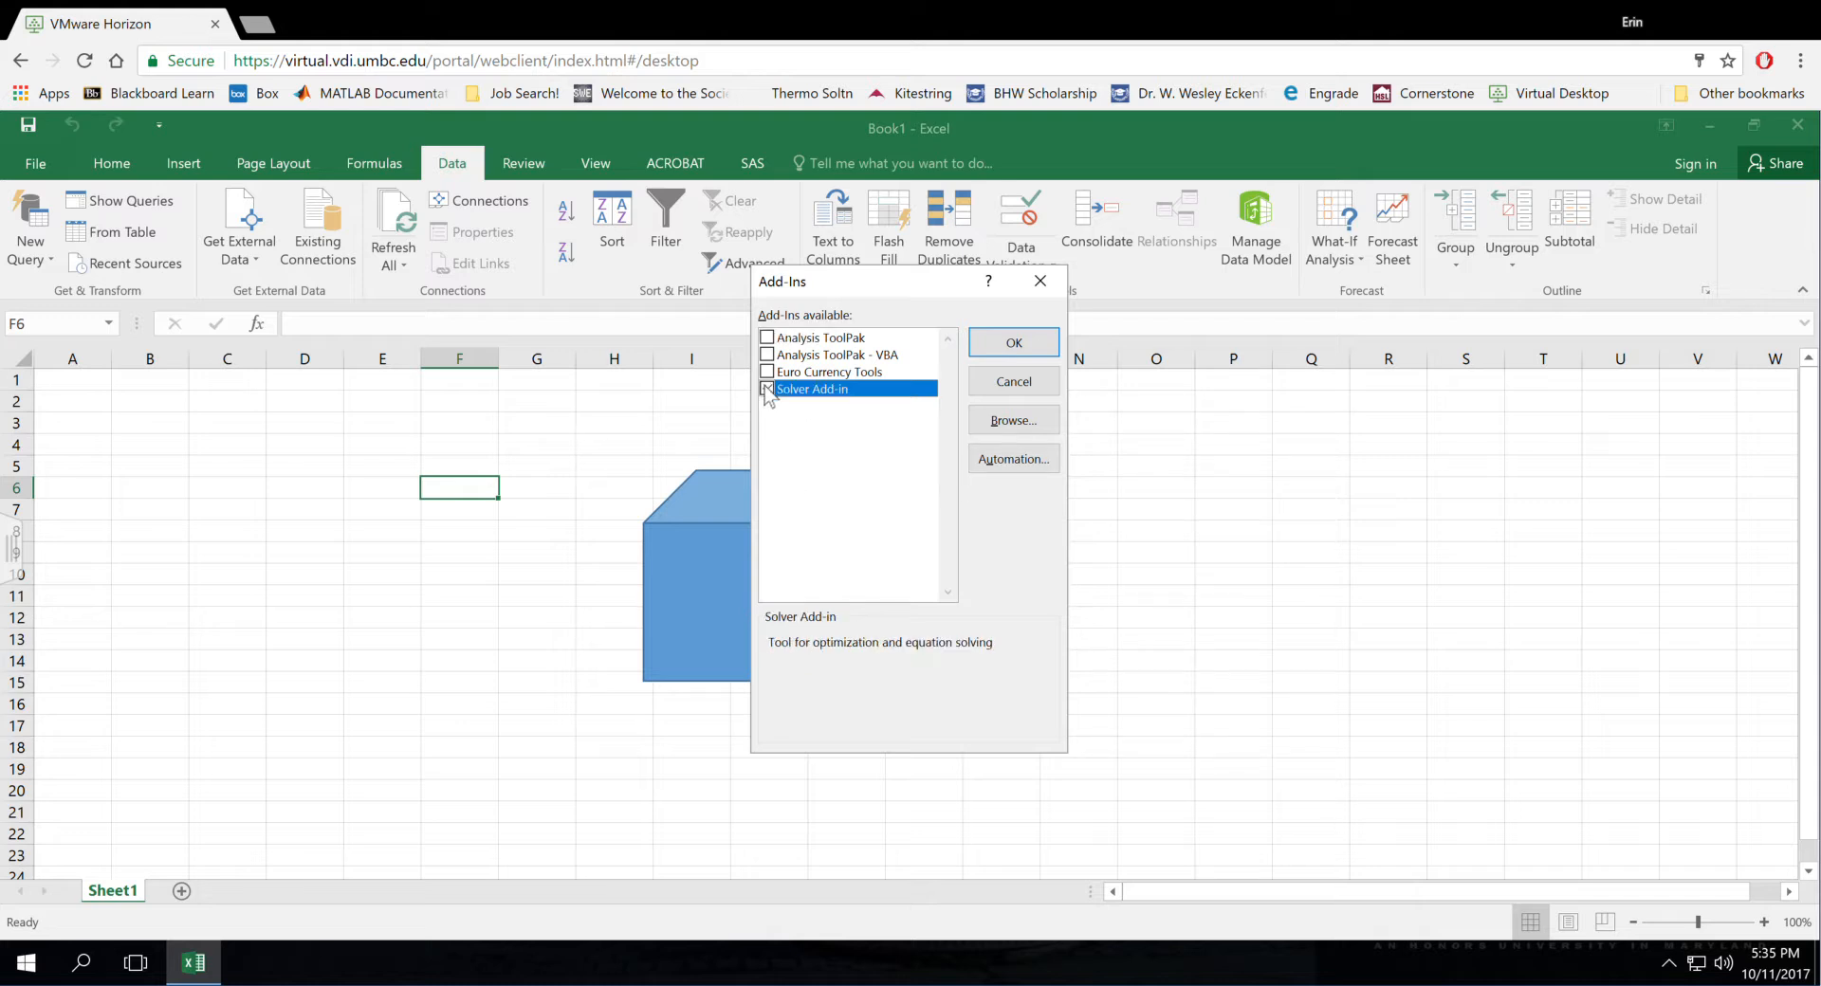
pyautogui.click(1012, 343)
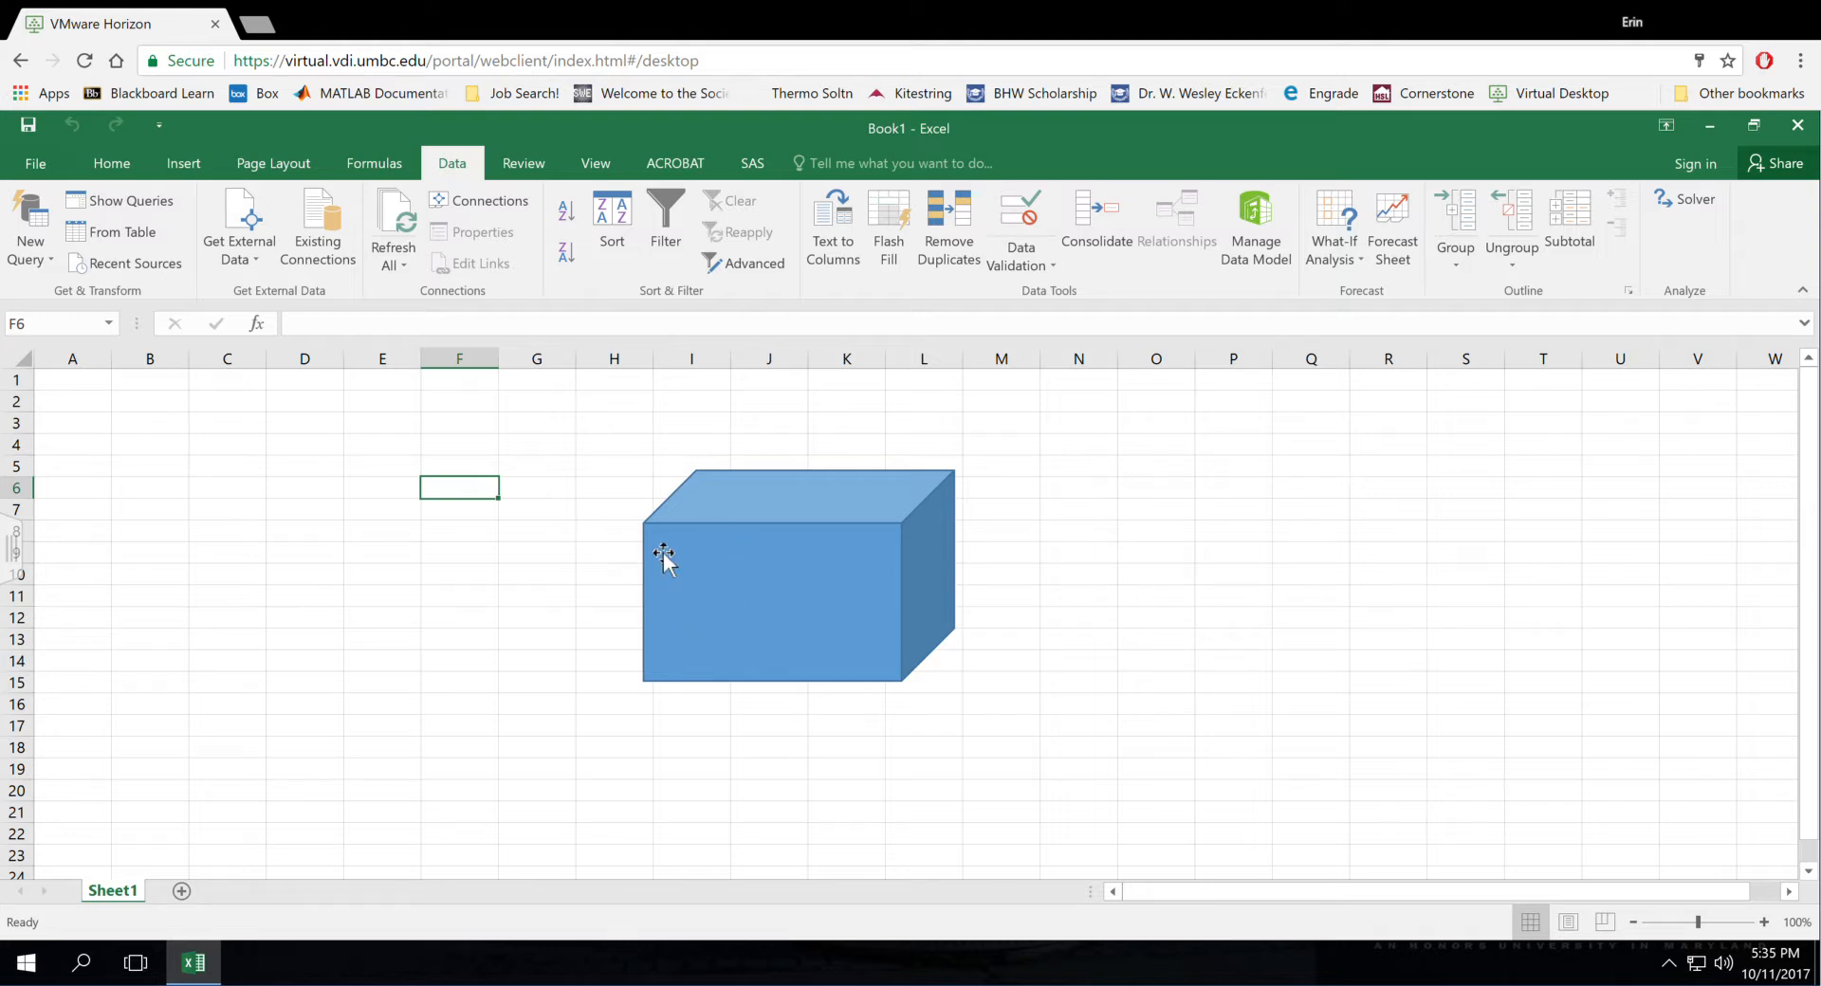
# Step: Label the box's dimensions with X in J16, Y in M14 and Z in M9
pyautogui.click(804, 706)
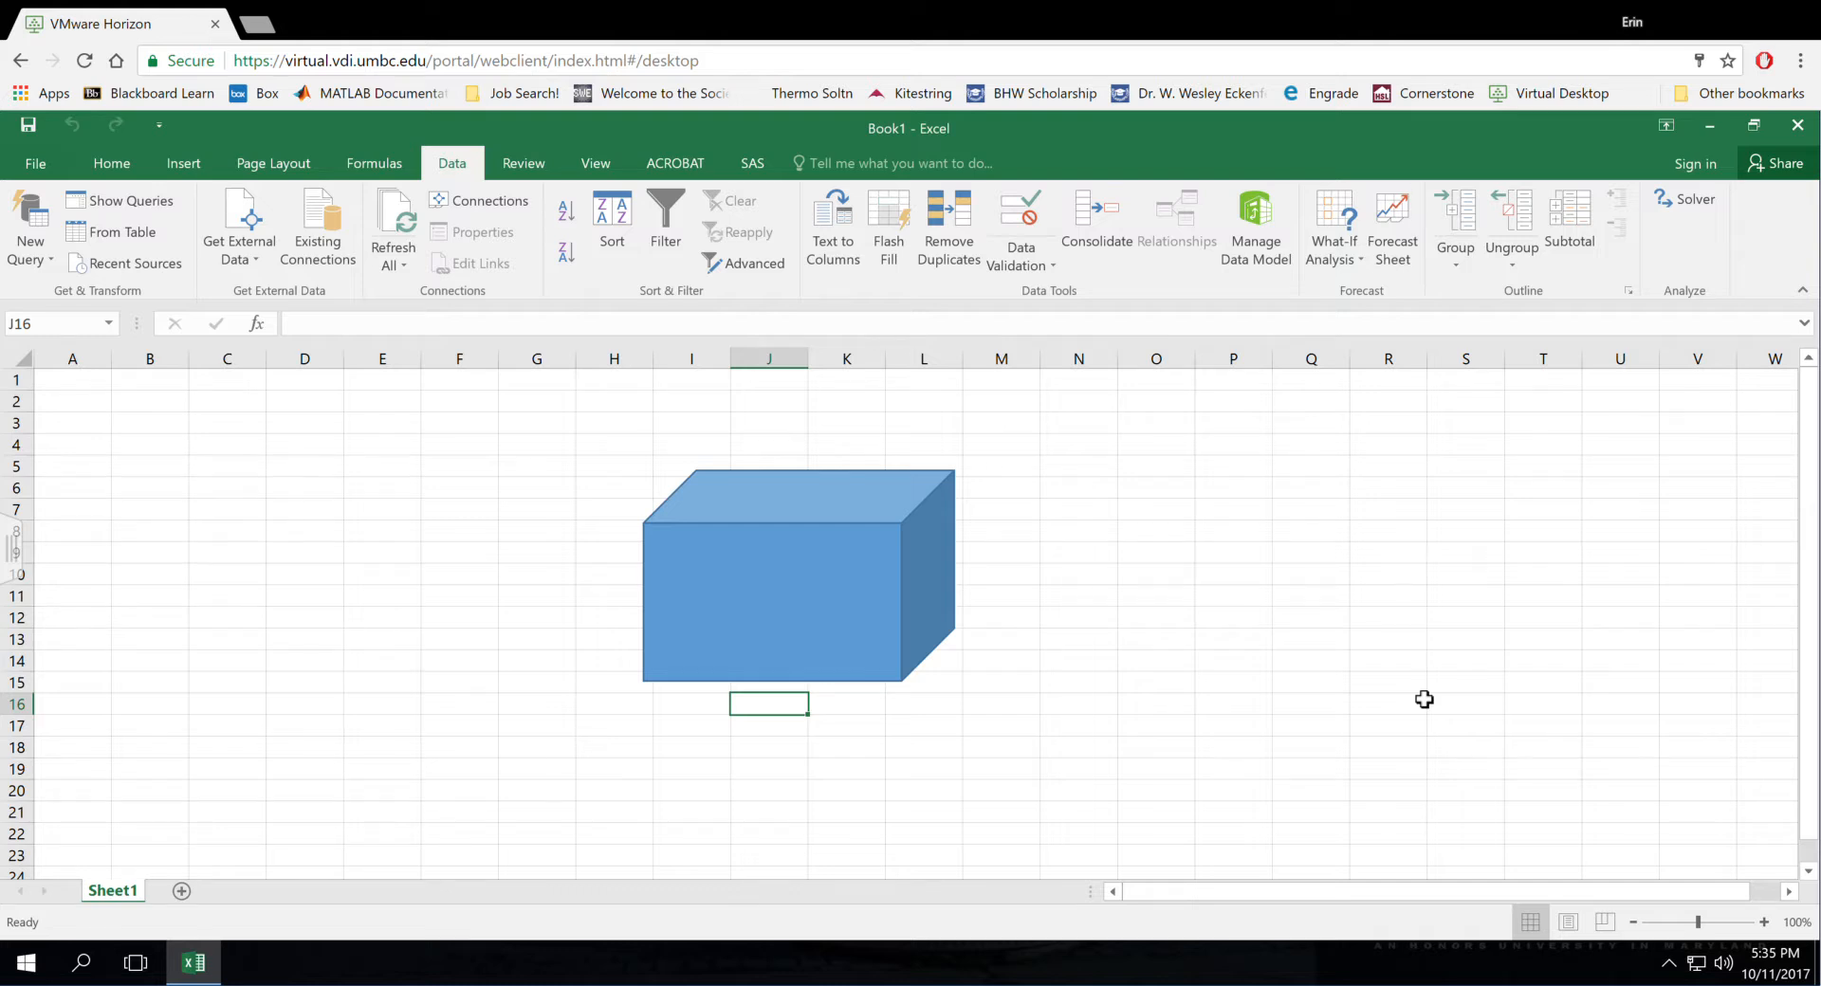
pyautogui.write('X')
pyautogui.click(953, 666)
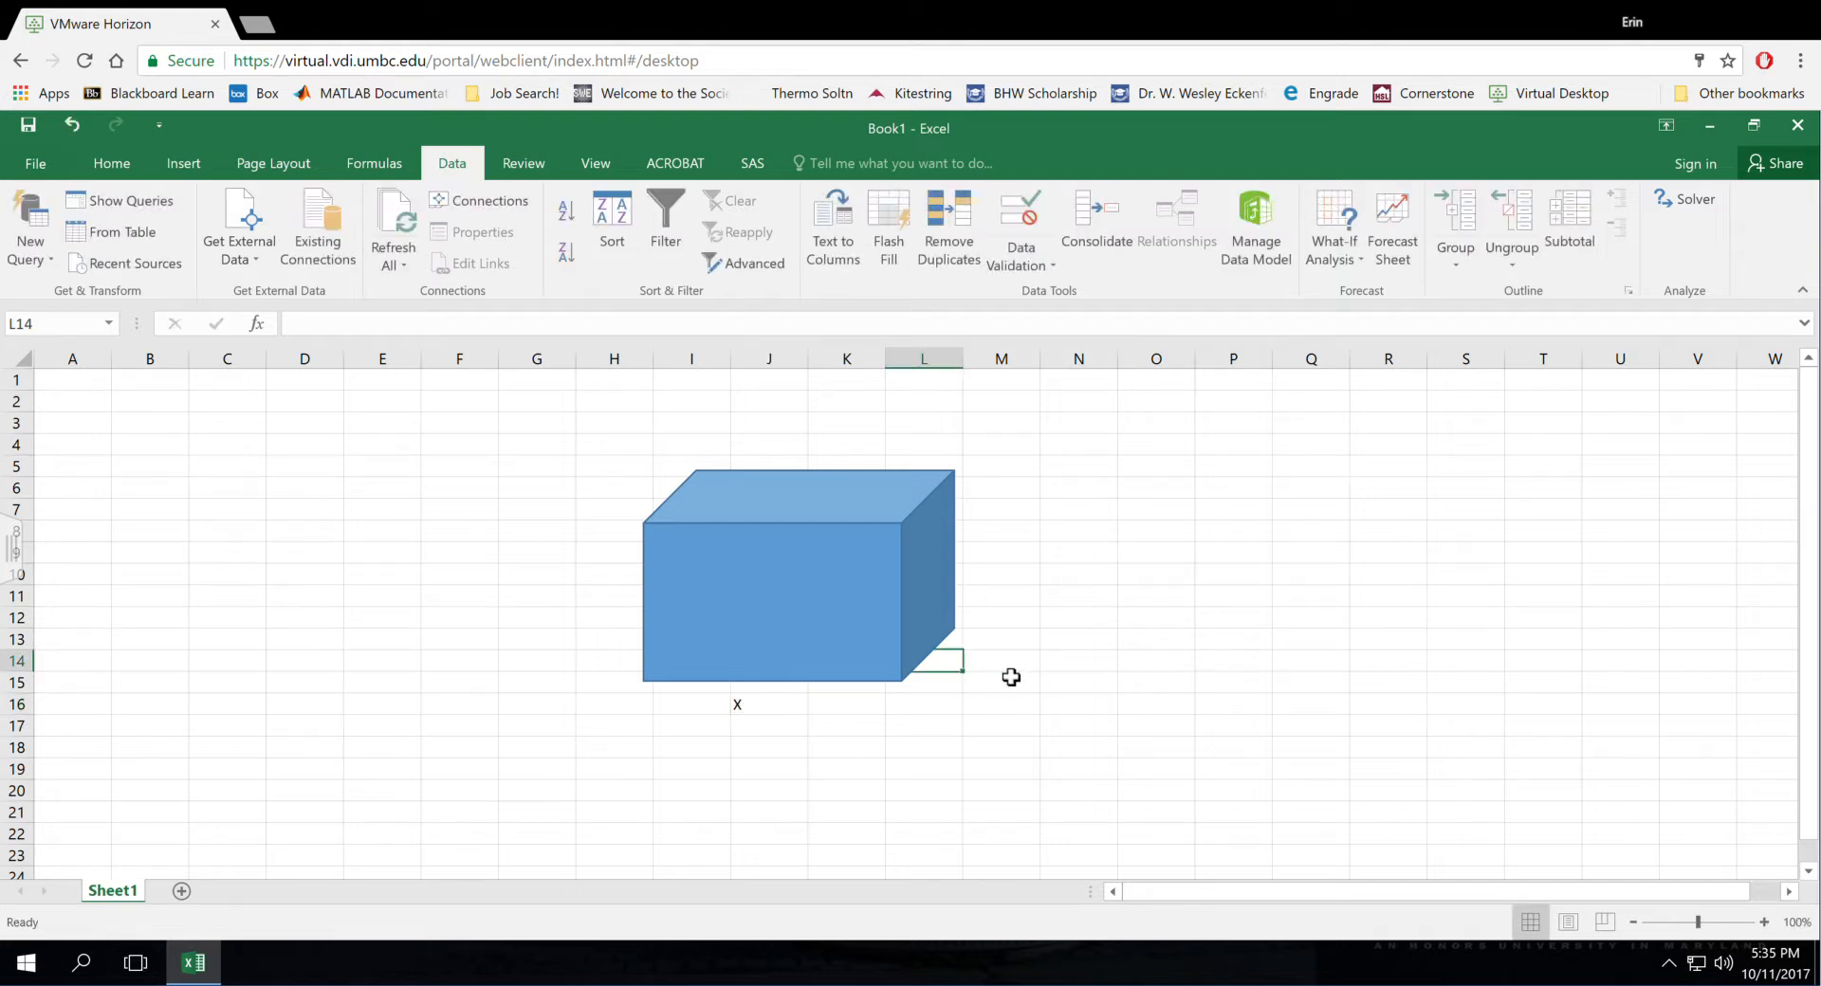
pyautogui.click(1011, 678)
pyautogui.write('Y')
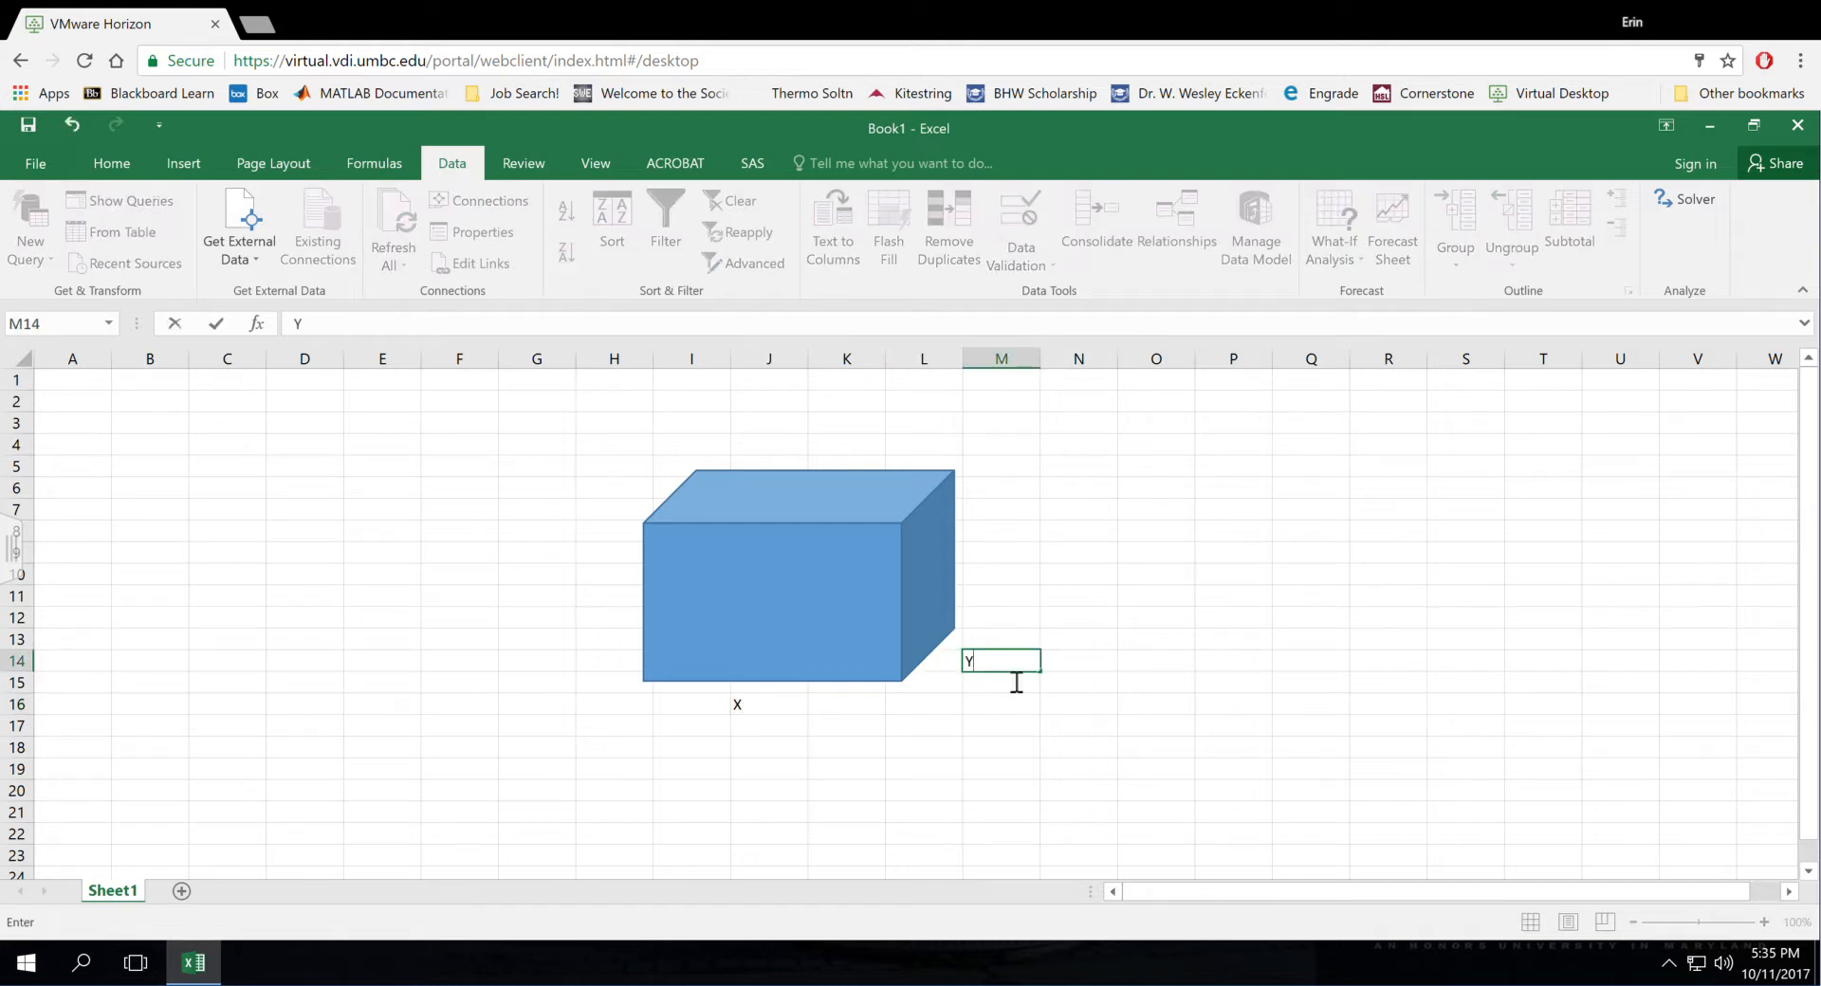
pyautogui.click(1000, 563)
pyautogui.write('Z')
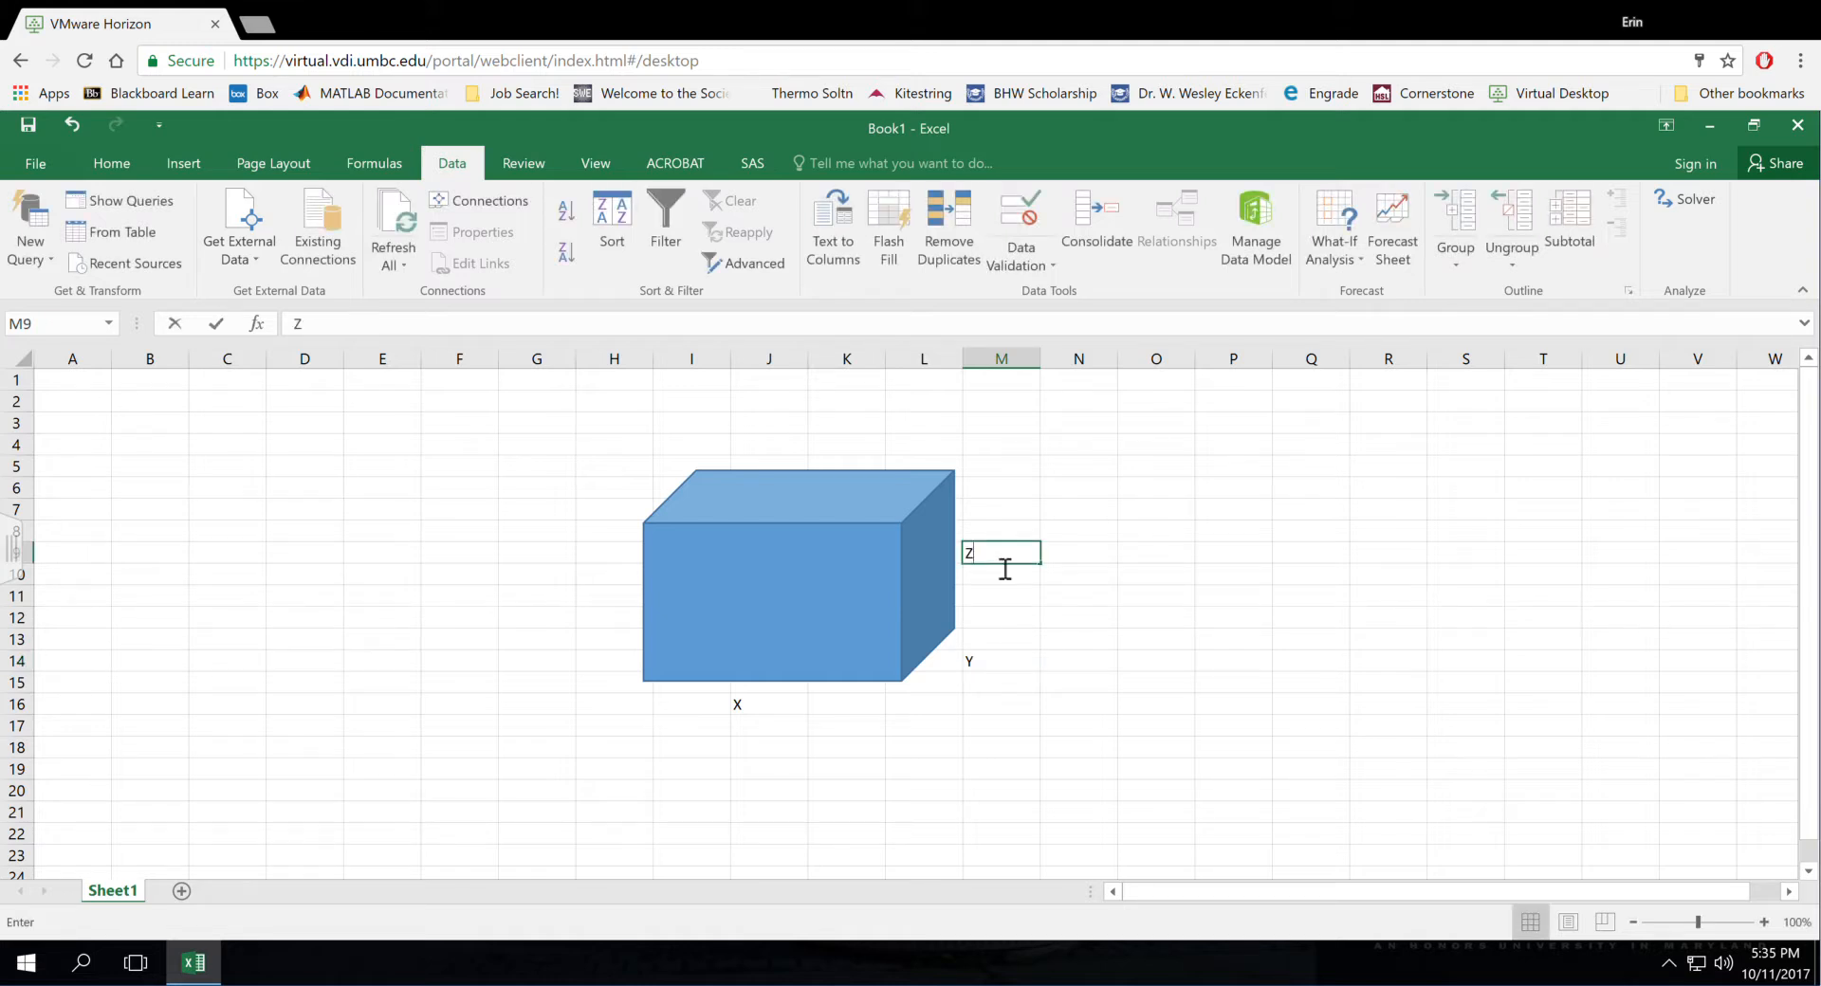
pyautogui.click(1030, 523)
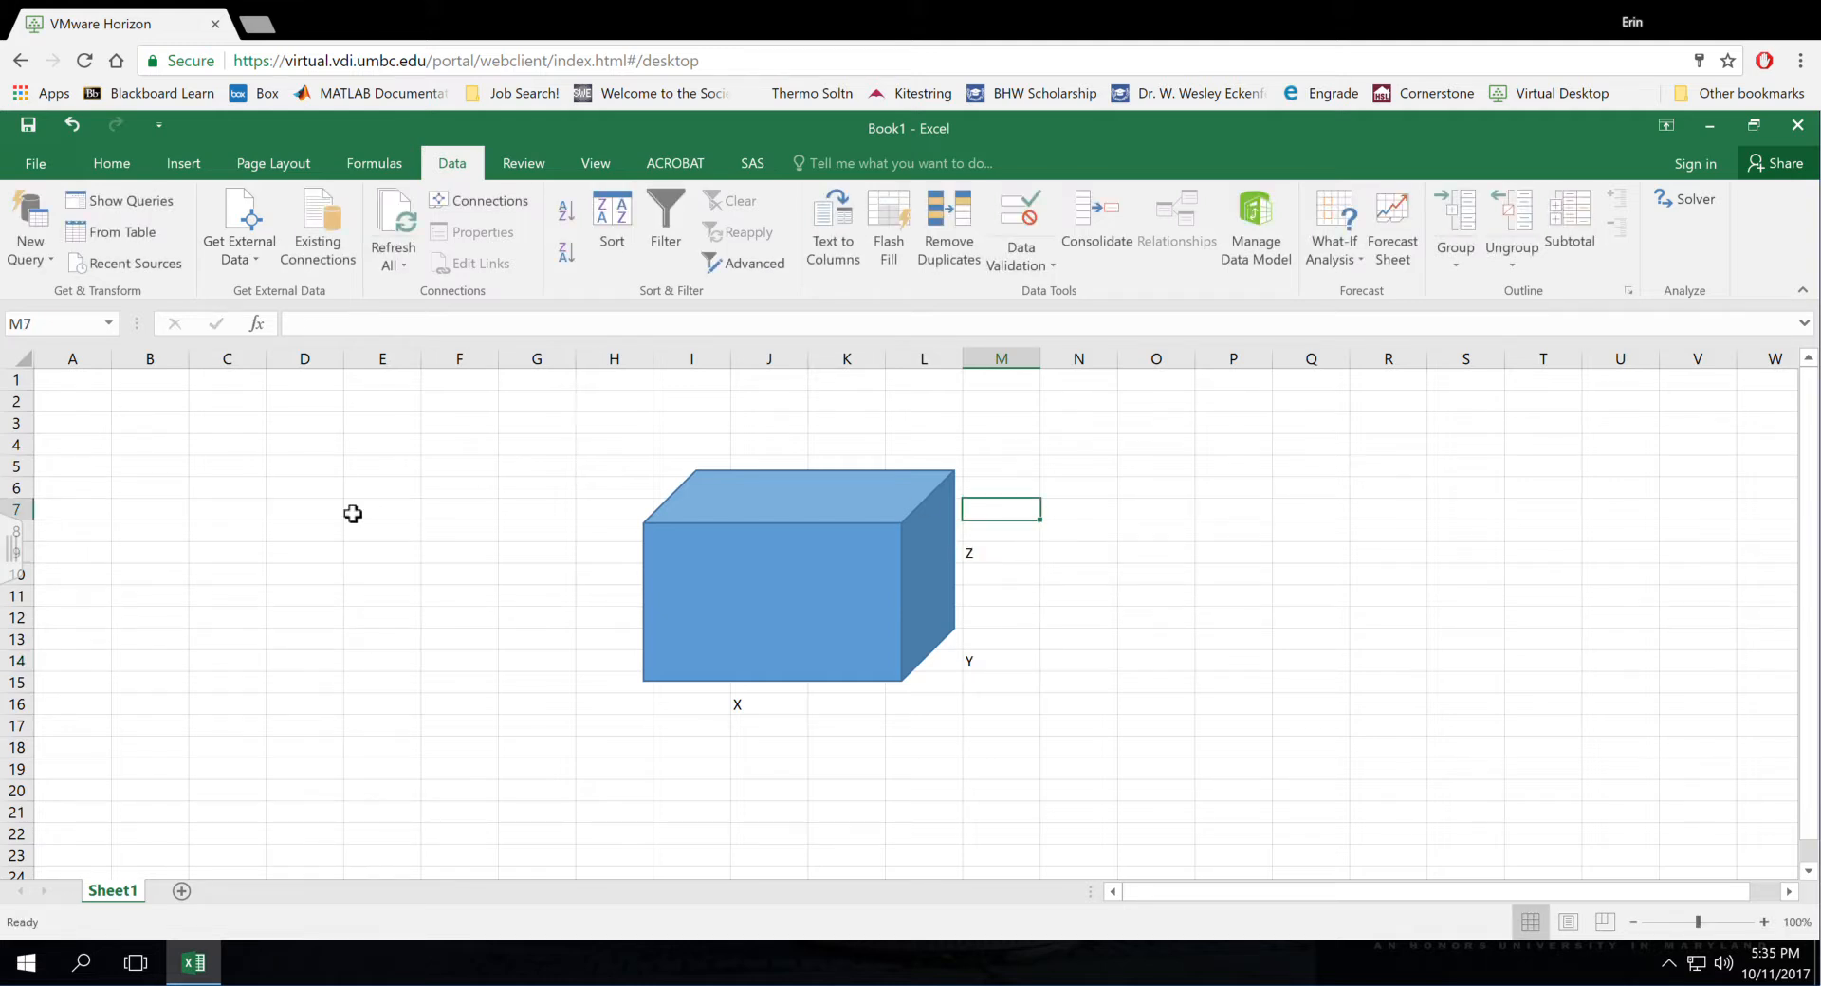
# Step: Enter the note "We want to maximize the volume of the box" in A1
pyautogui.click(69, 389)
pyautogui.write('We wan')
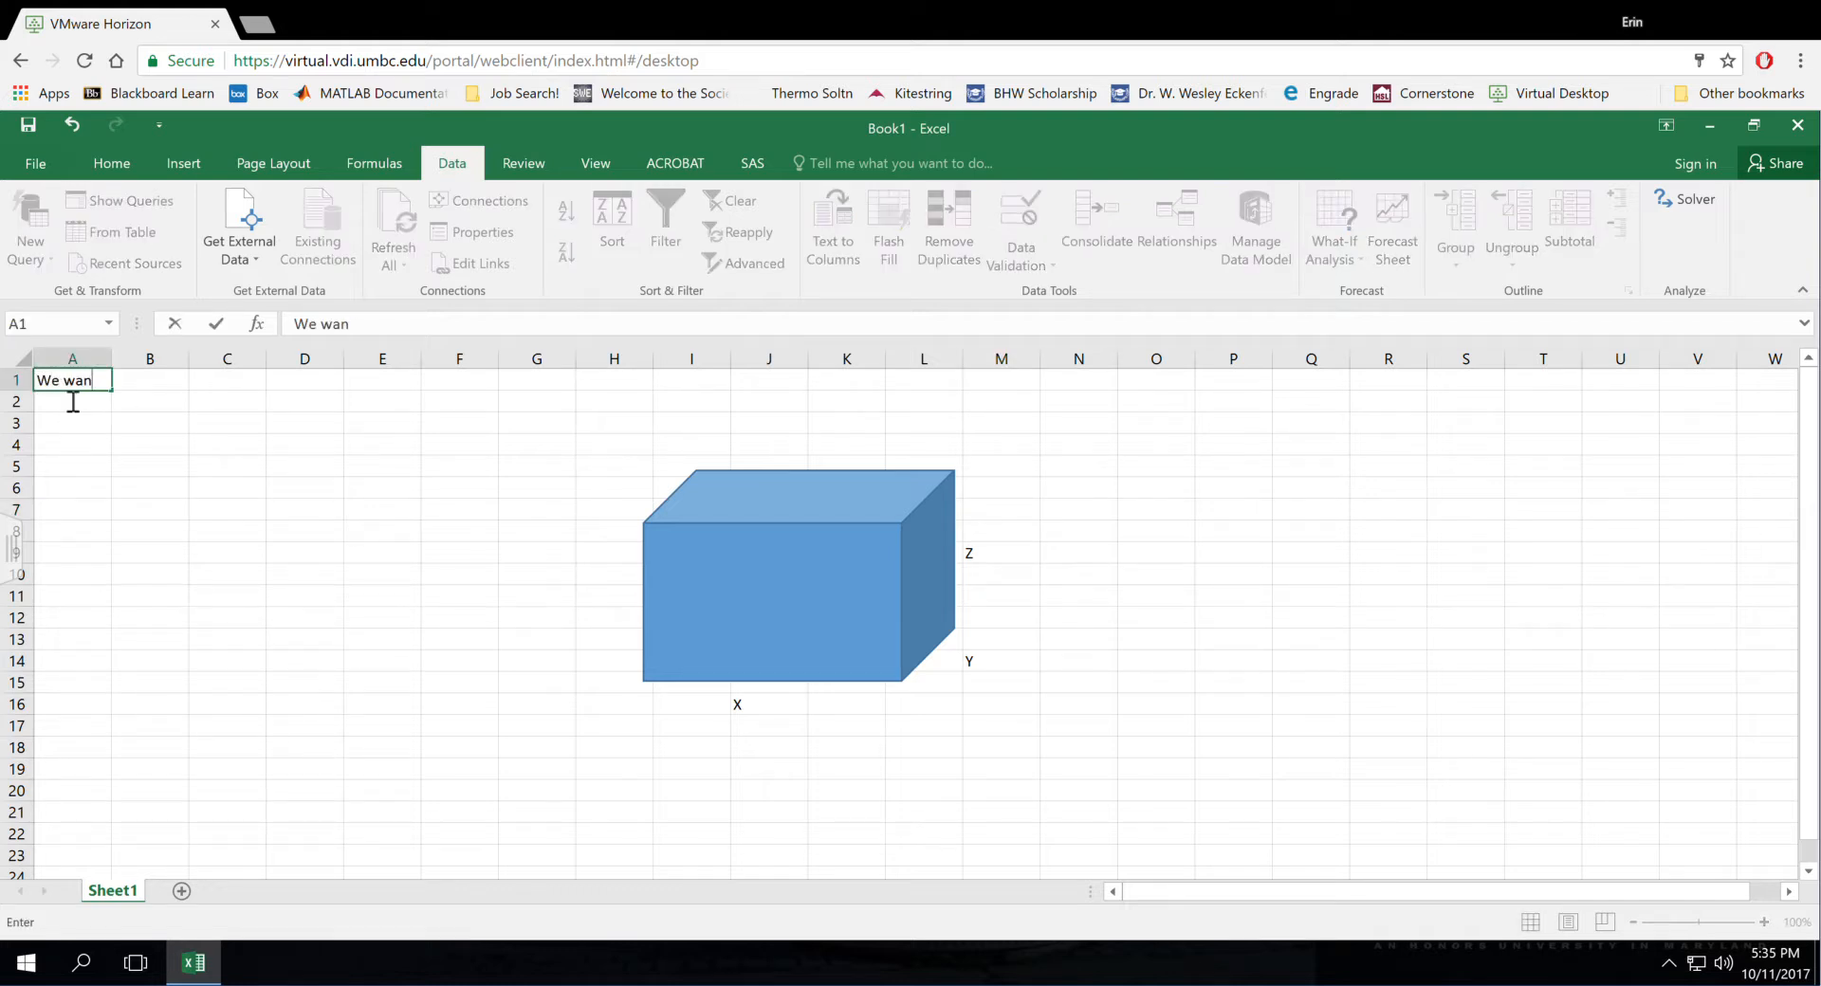
pyautogui.write('t to maximize the volume of the box')
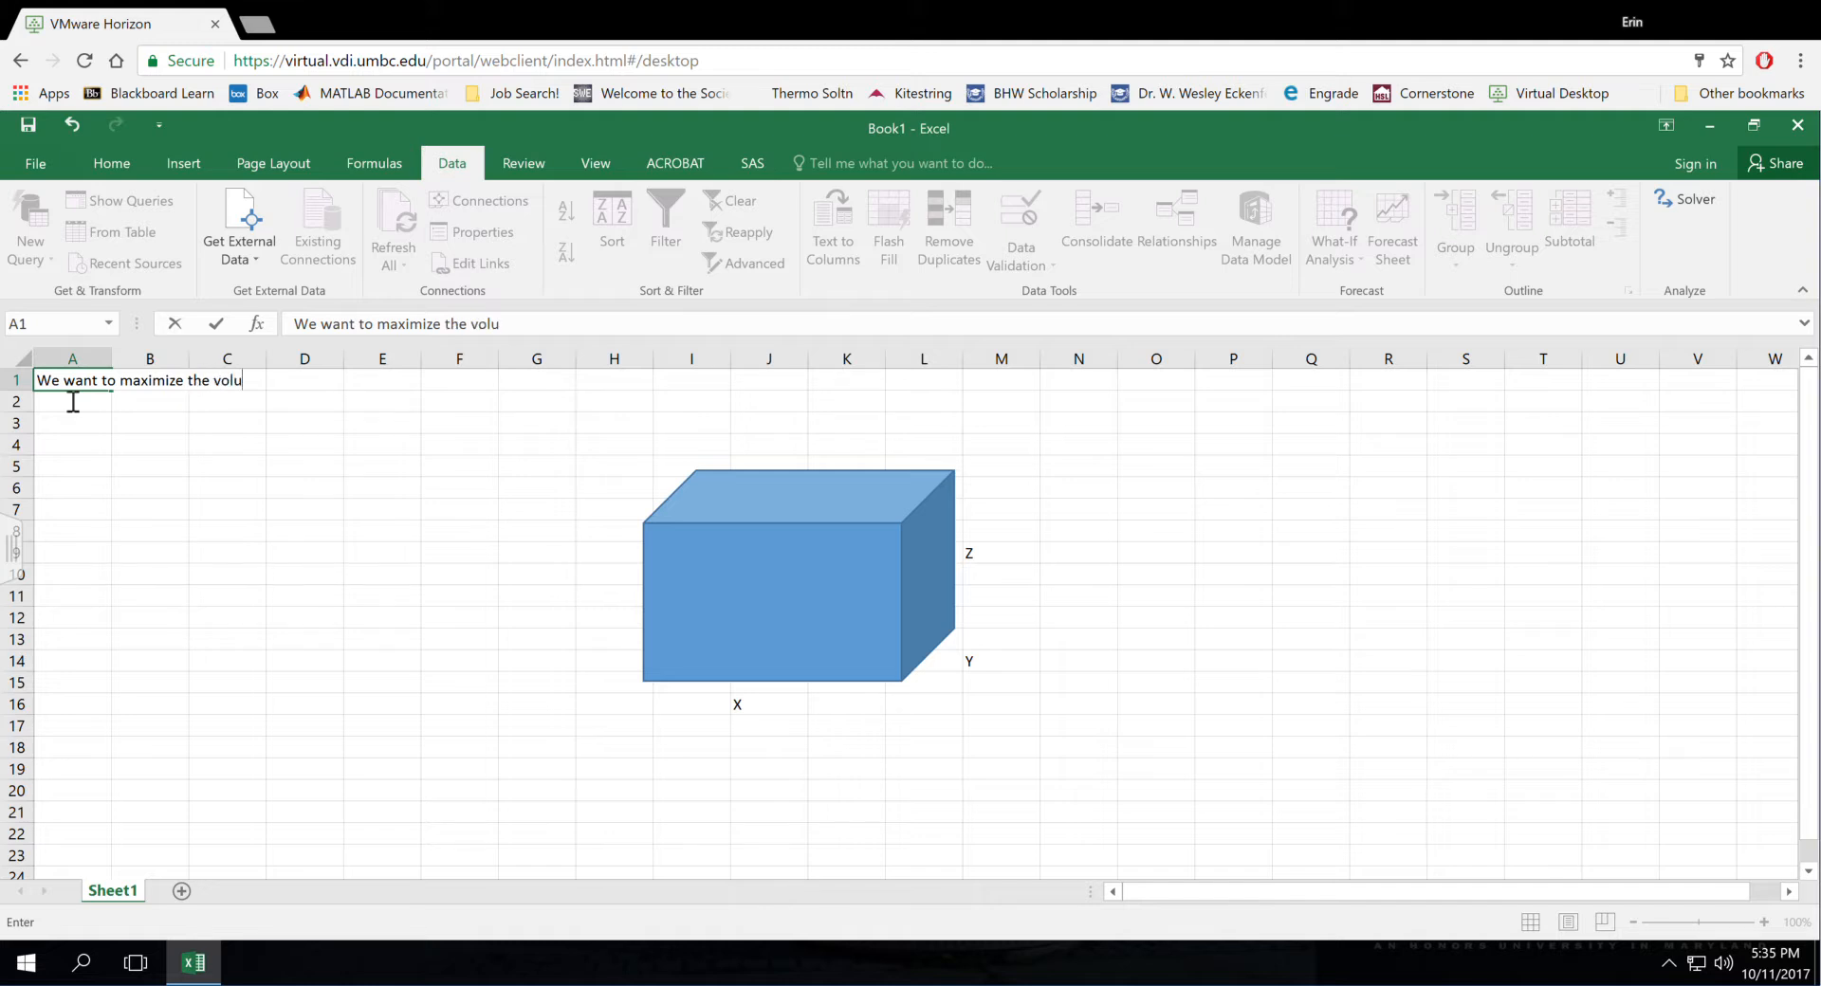
pyautogui.hotkey('ctrl', 'Return')
pyautogui.press('Return')
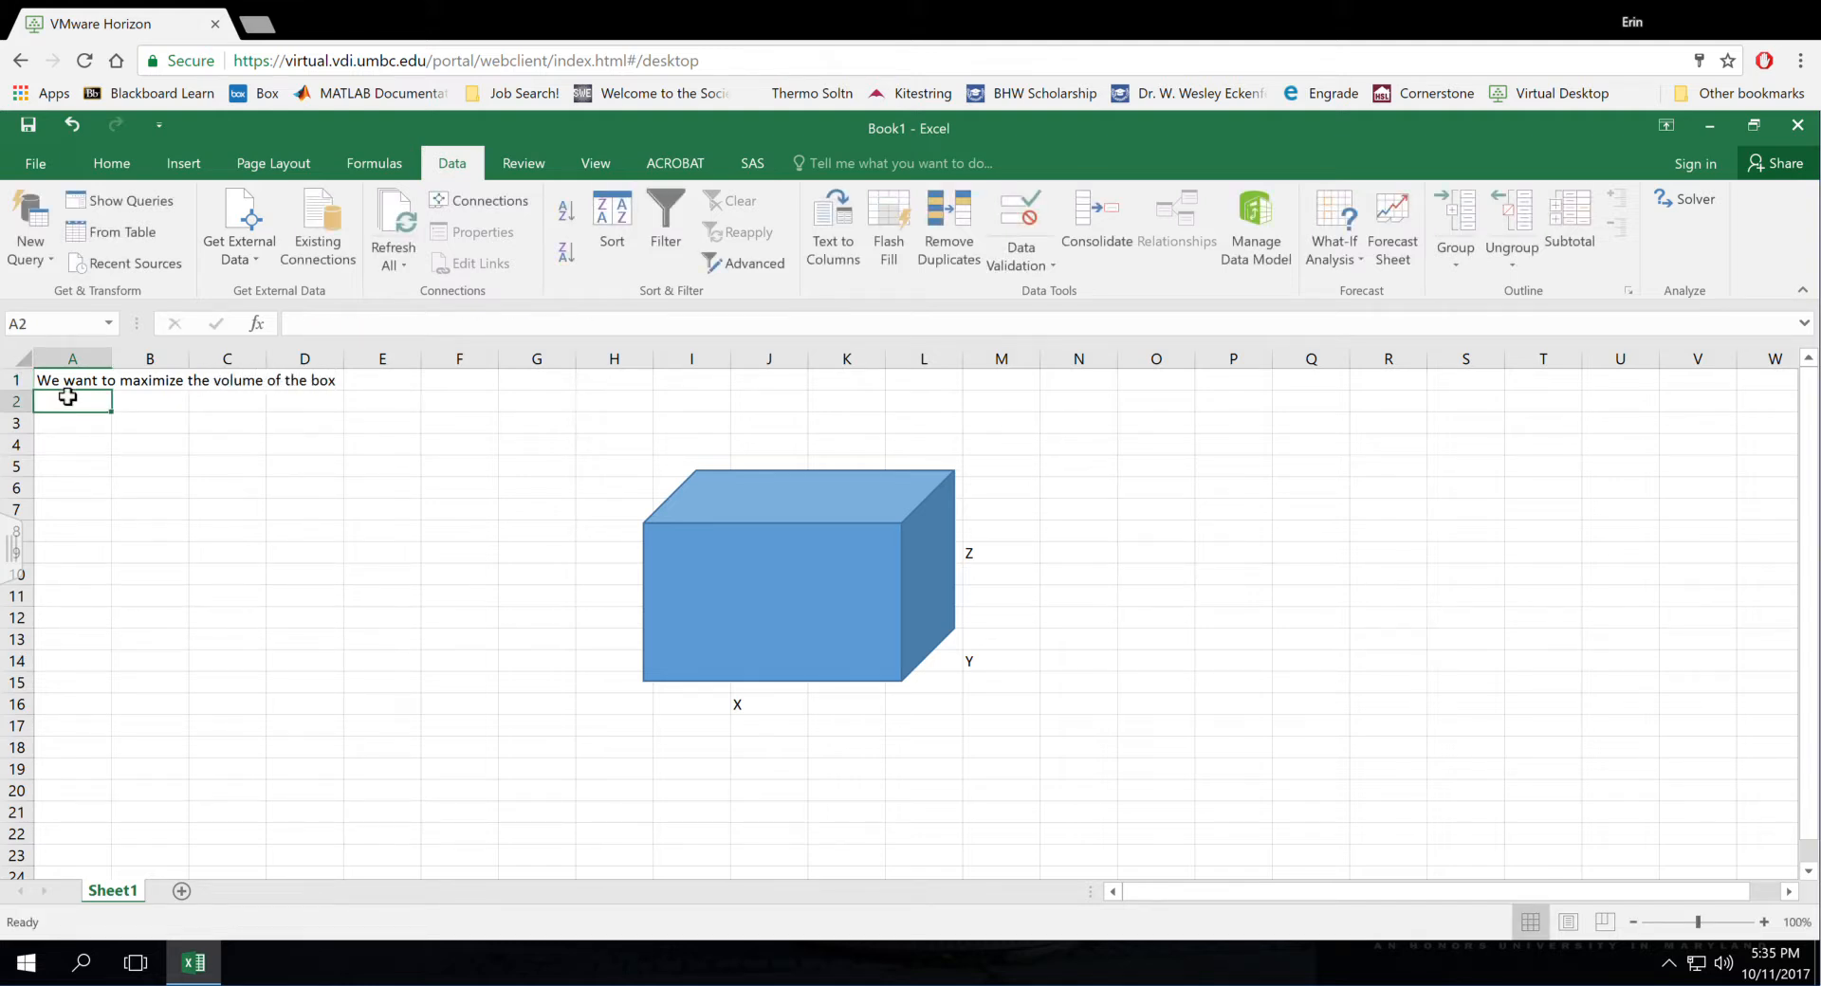
# Step: Enter the note "The surface area of the box must be 100 sq inches" in A2
pyautogui.write('The surface are')
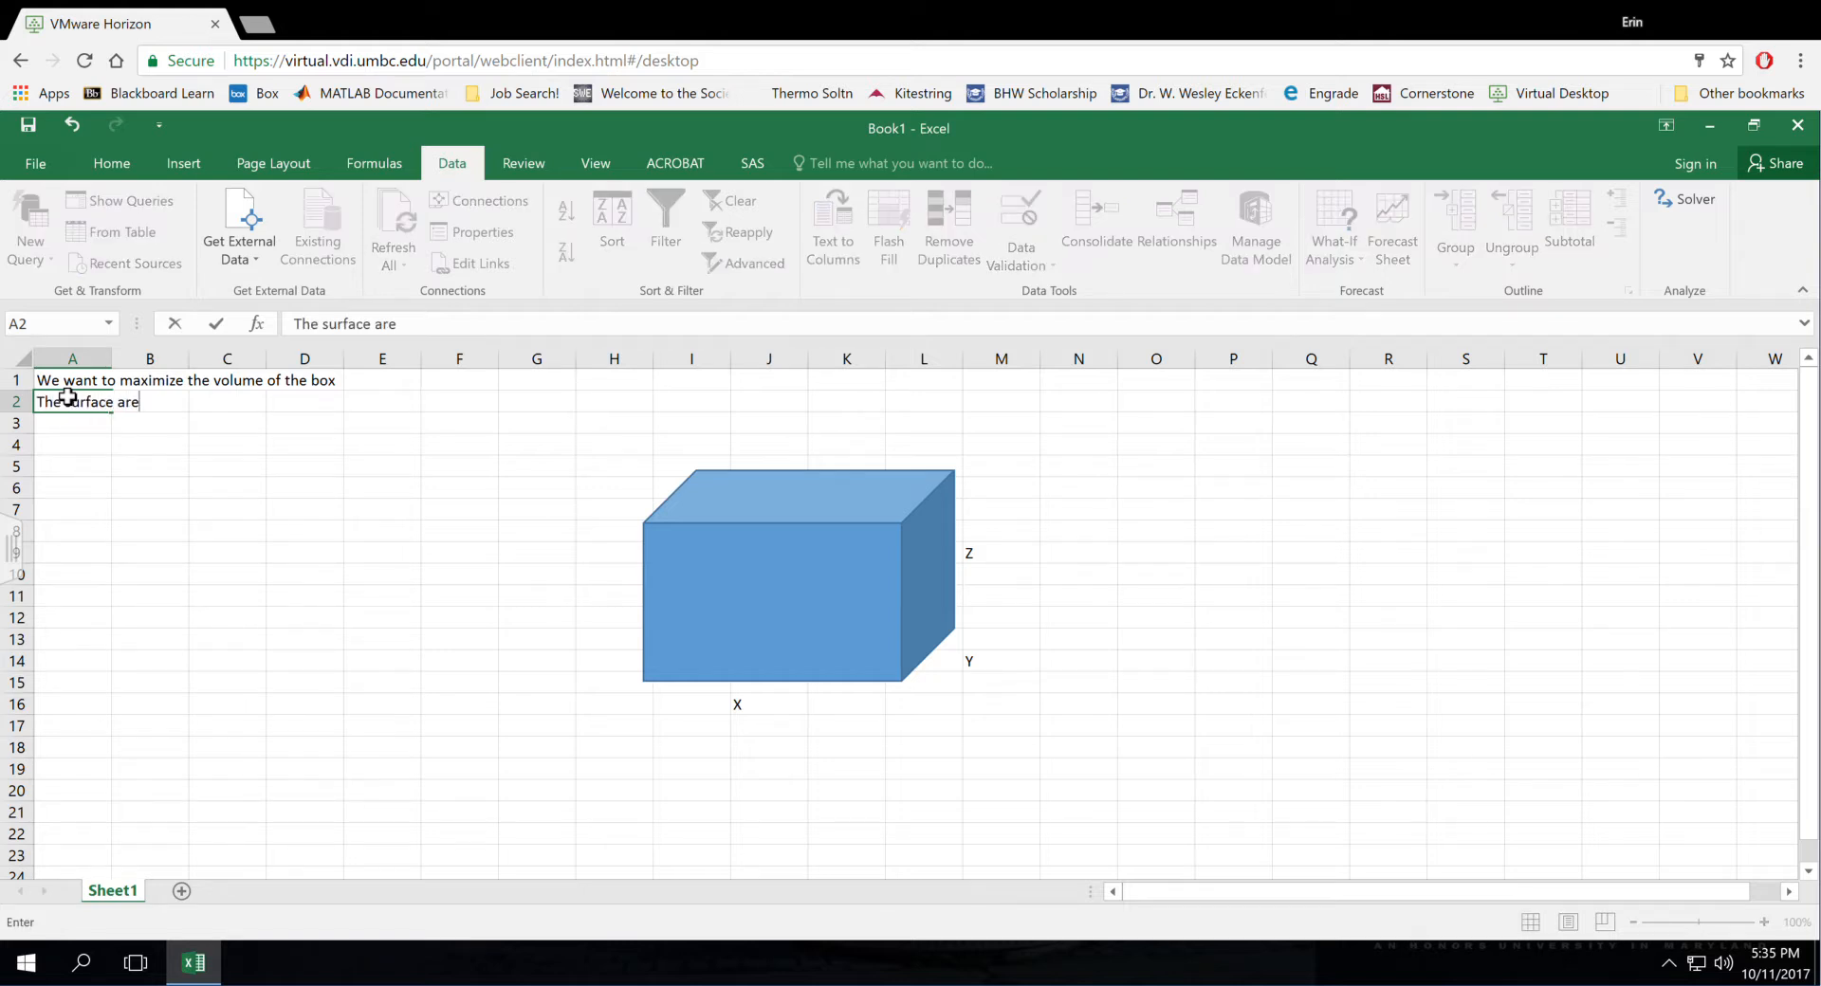
pyautogui.write(' of the')
pyautogui.press('BackSpace')
pyautogui.press('BackSpace')
pyautogui.press('BackSpace')
pyautogui.press('BackSpace')
pyautogui.press('BackSpace')
pyautogui.press('BackSpace')
pyautogui.press('BackSpace')
pyautogui.write('a of the box must')
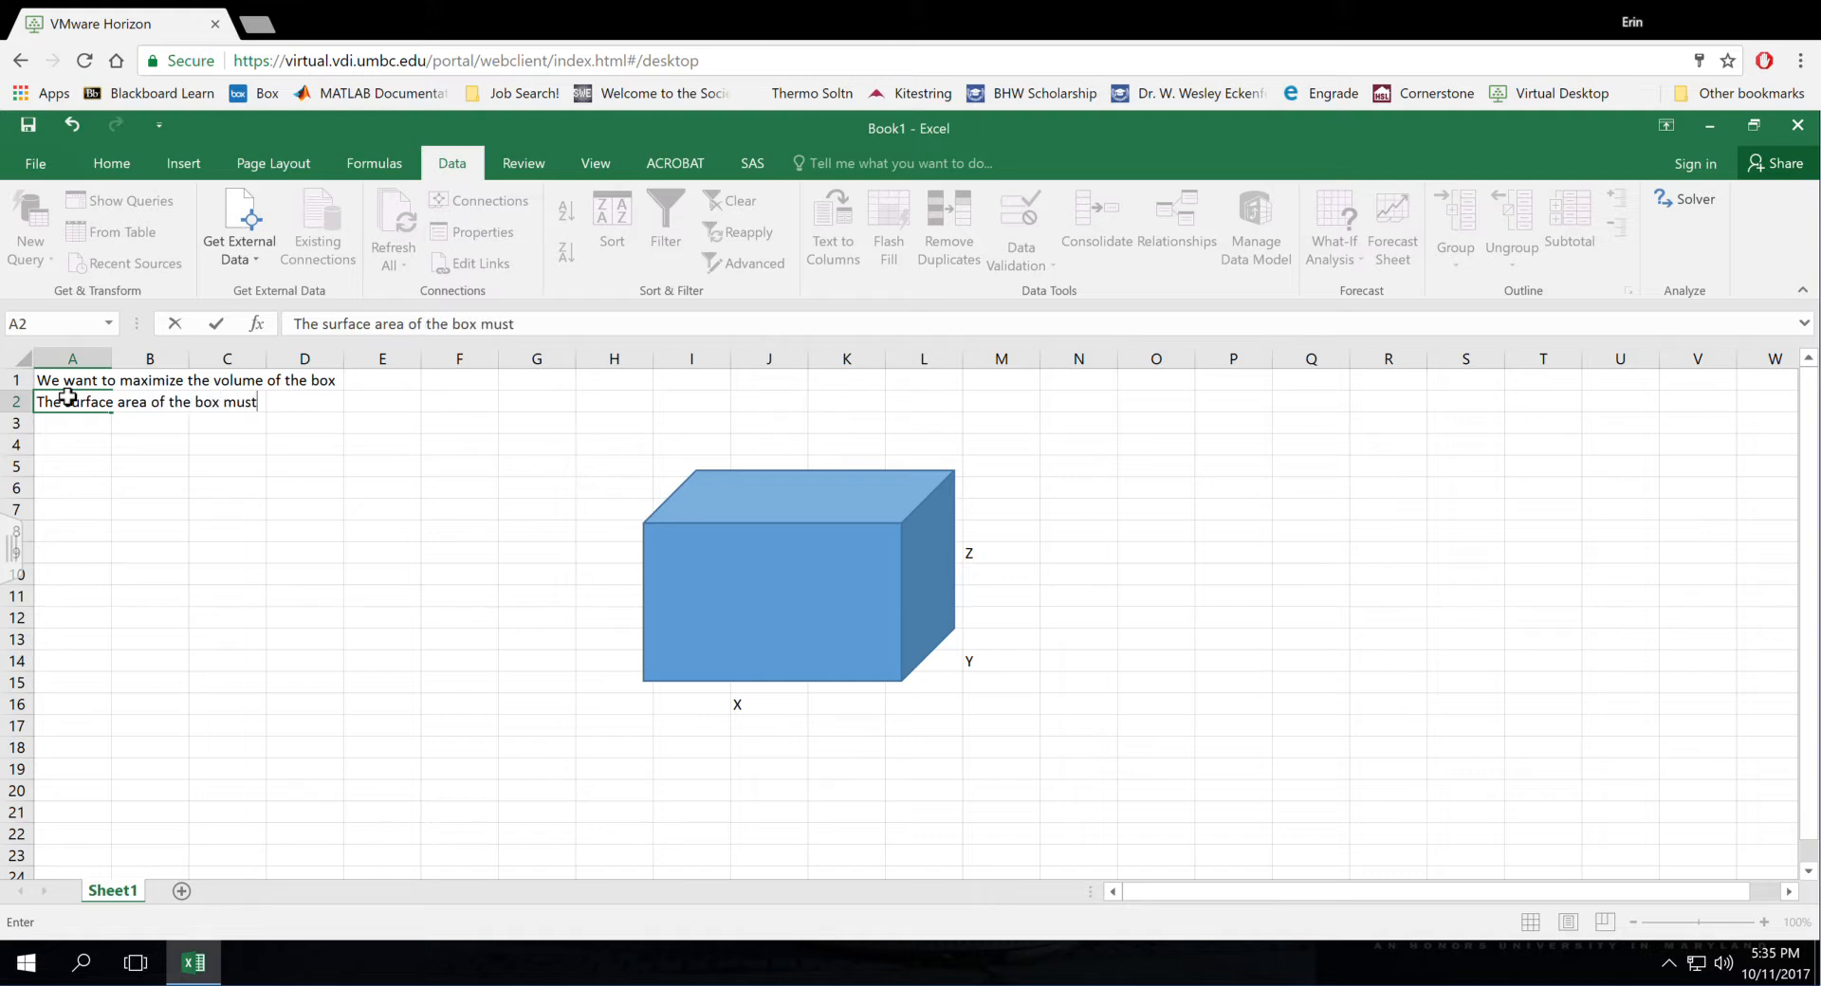
pyautogui.write(' be 100 sq inches')
pyautogui.press('Return')
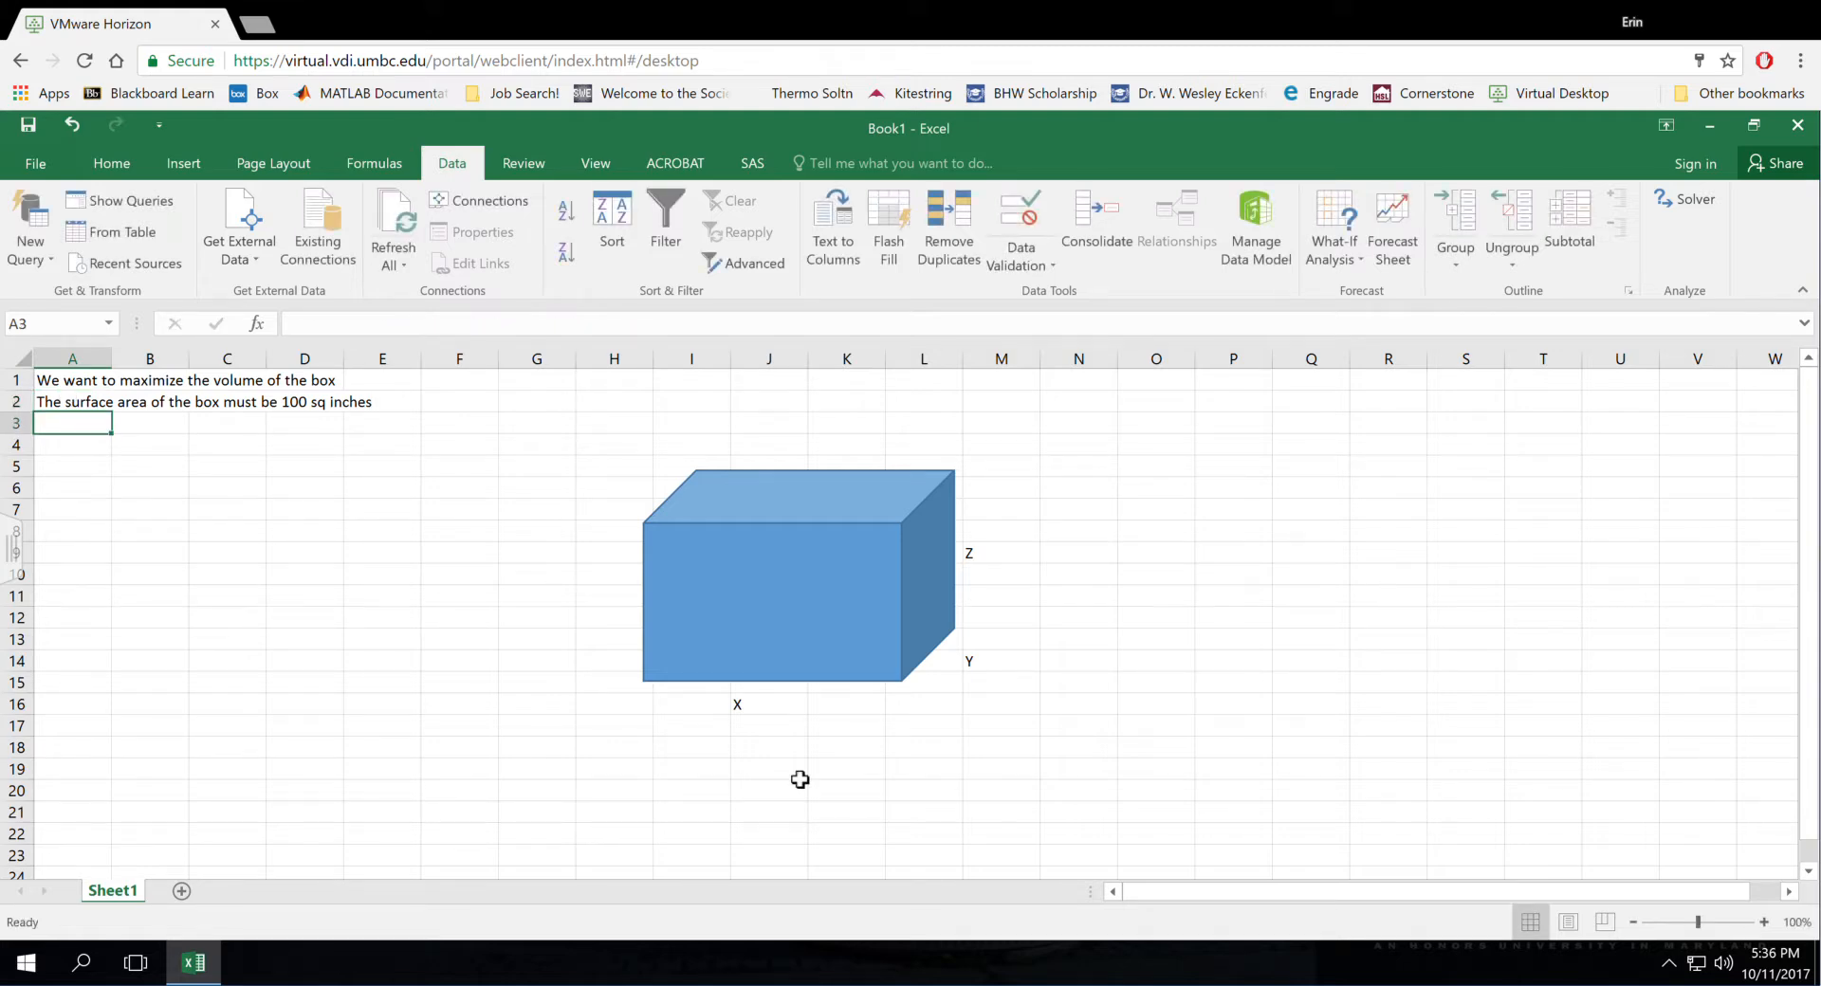
# Step: Write the volume equation "Volume=X*Y*Z" as text in A4
pyautogui.press('Return')
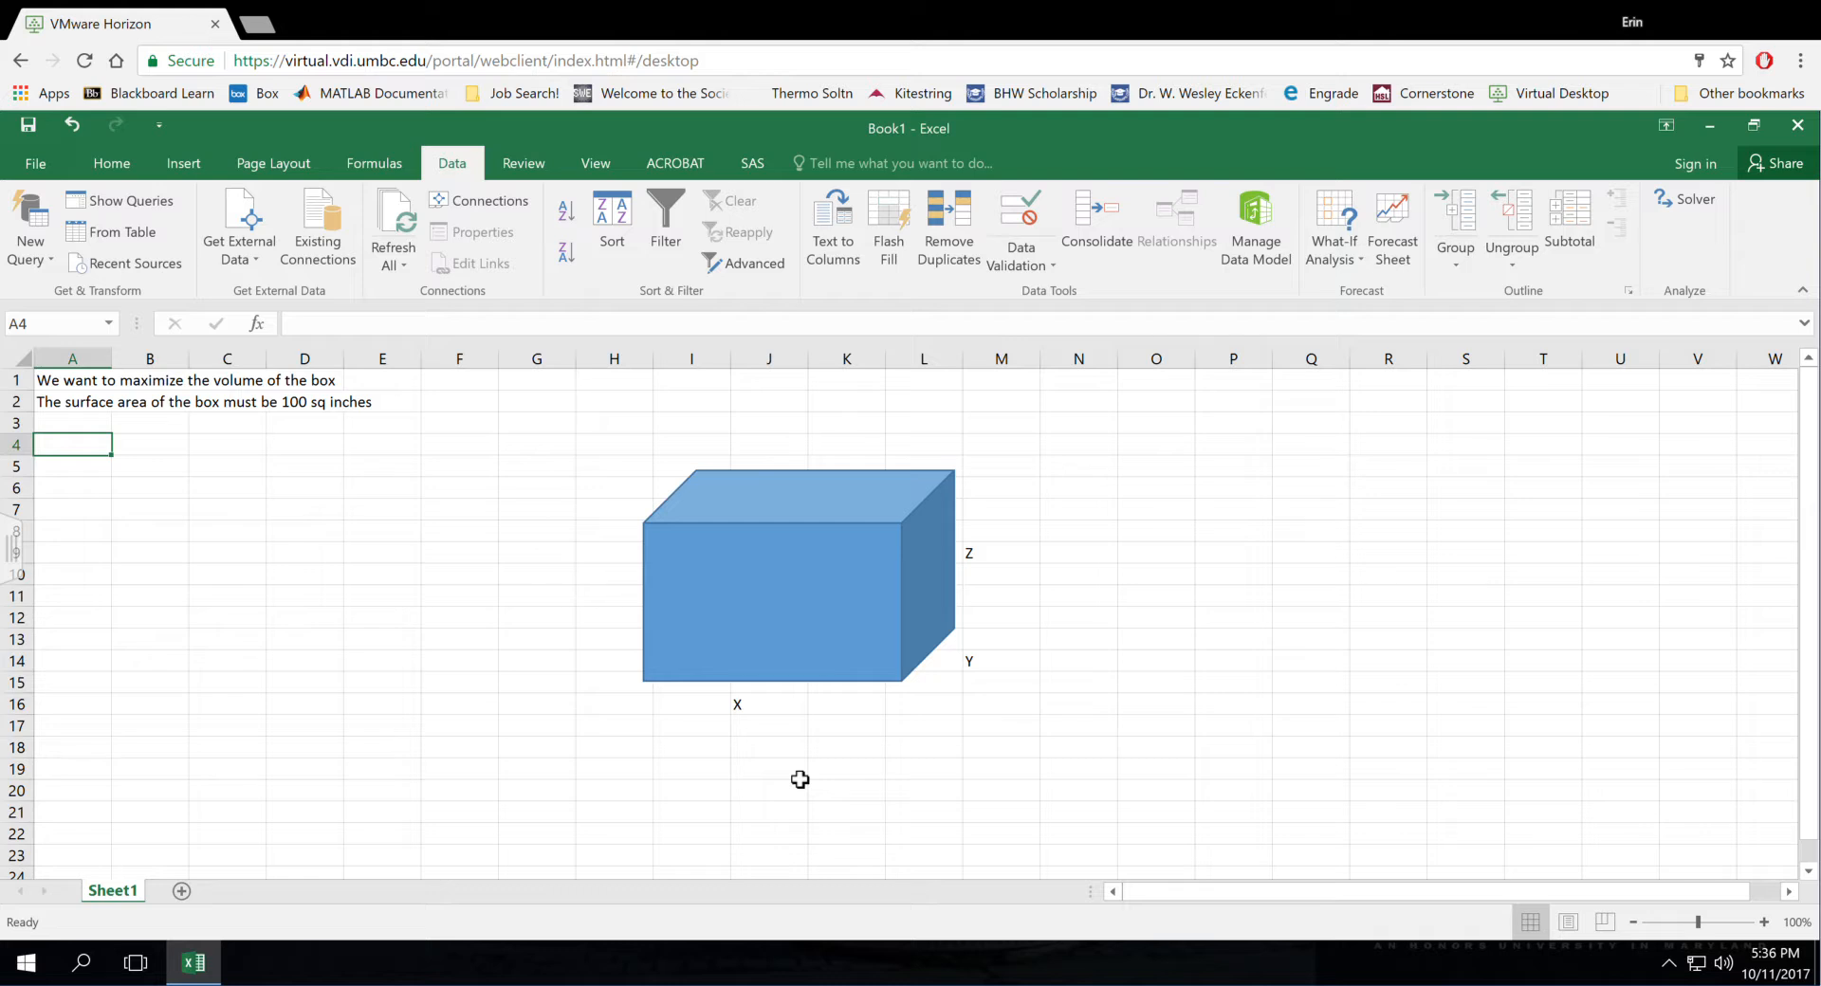
pyautogui.write('Volume')
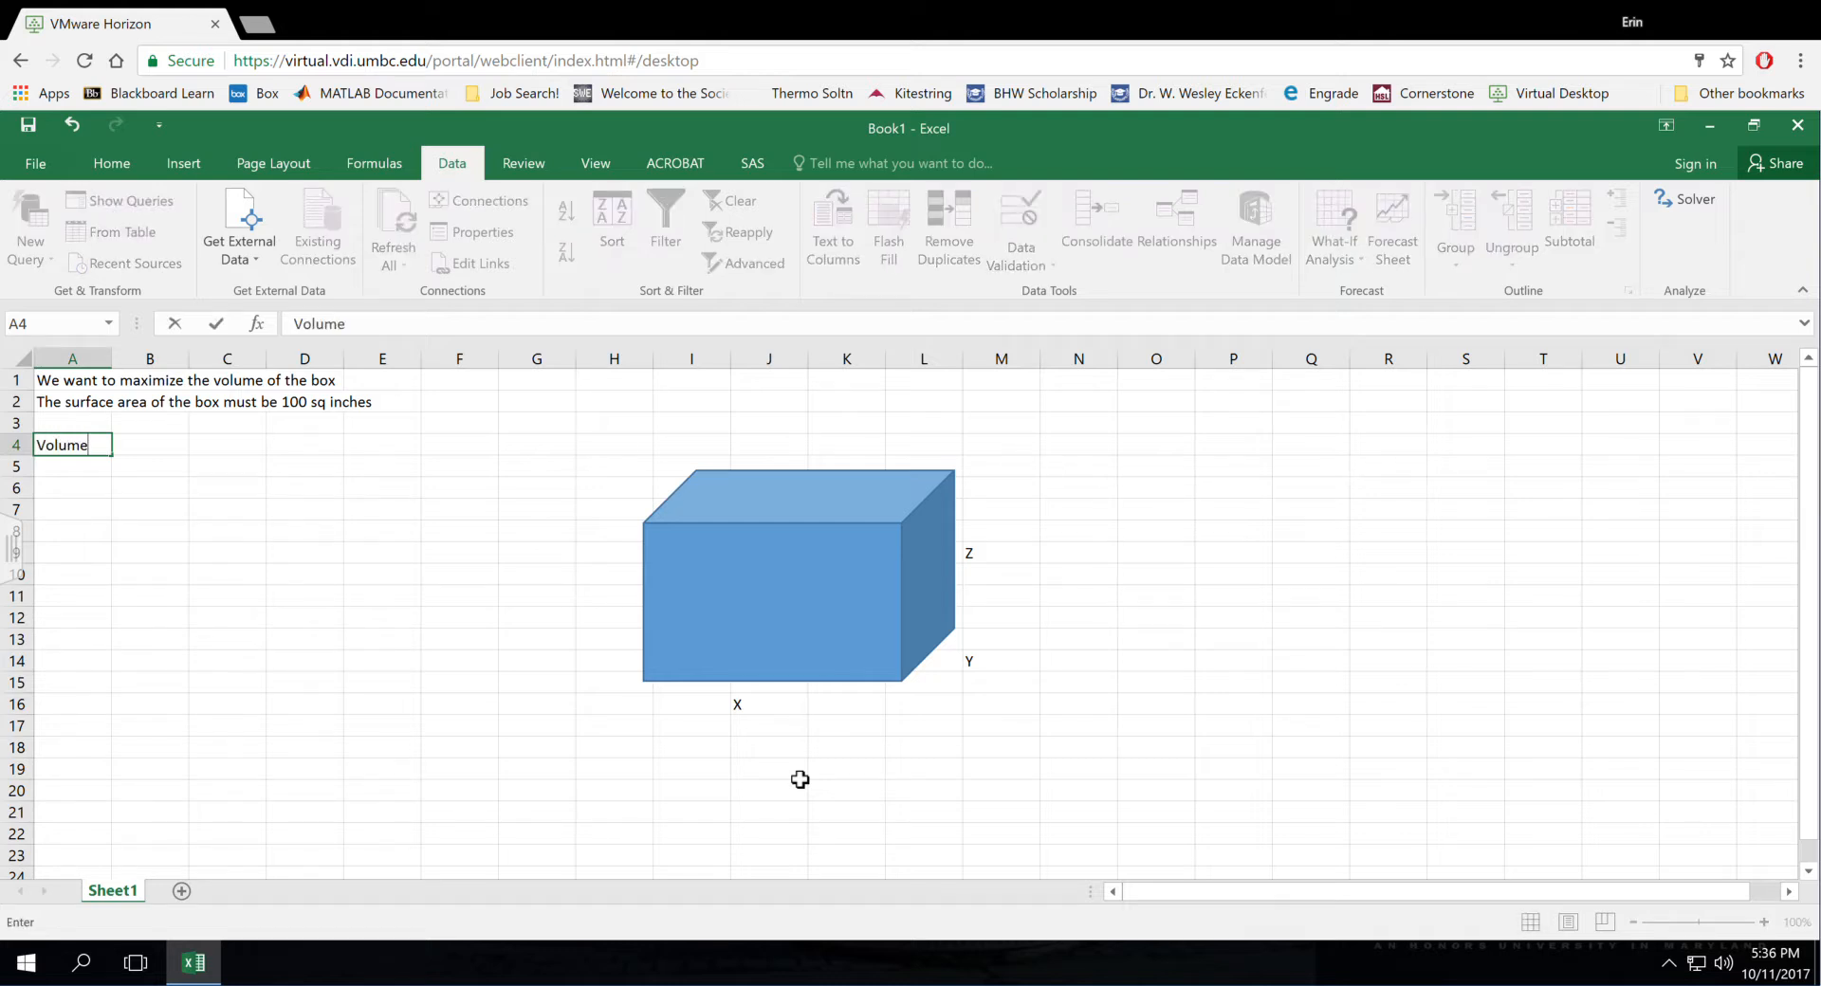
pyautogui.write('=X*Y*Z')
pyautogui.press('Return')
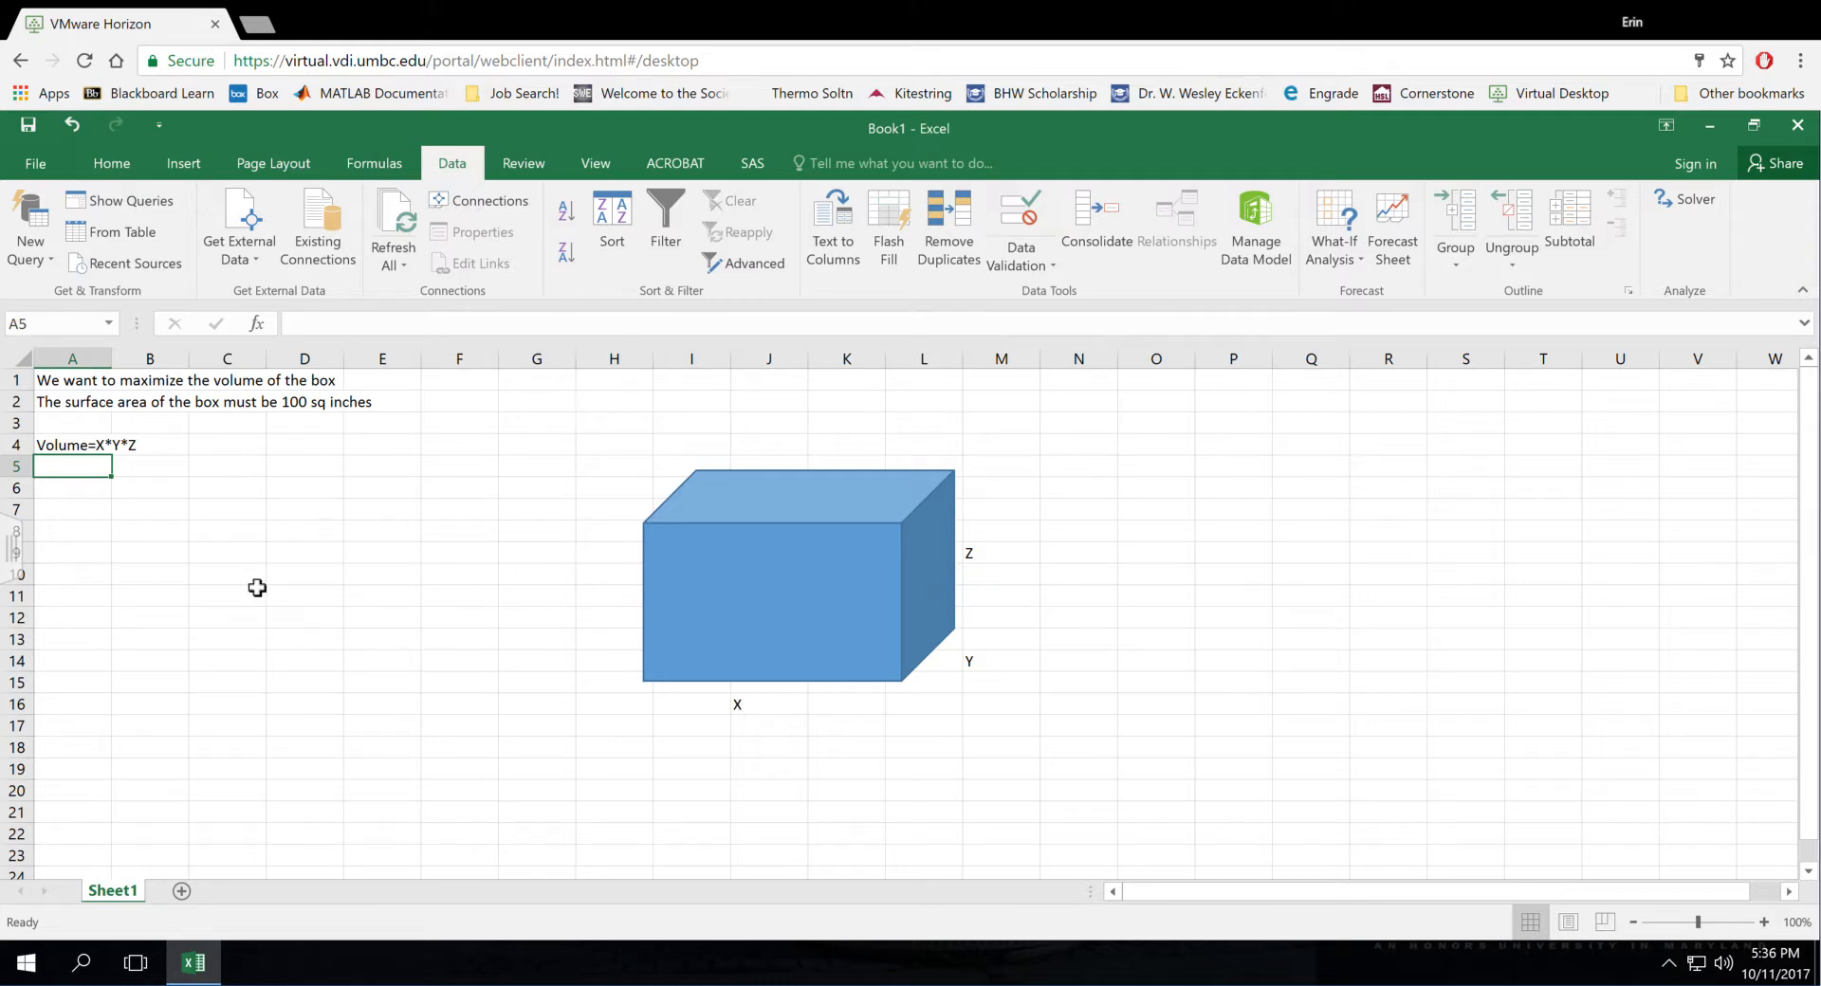
# Step: Write the constraint "Surface Area=(2*X*Y)+(2*X*Z)+(2*Y*Z)=100" as text in A5
pyautogui.write('Surfa')
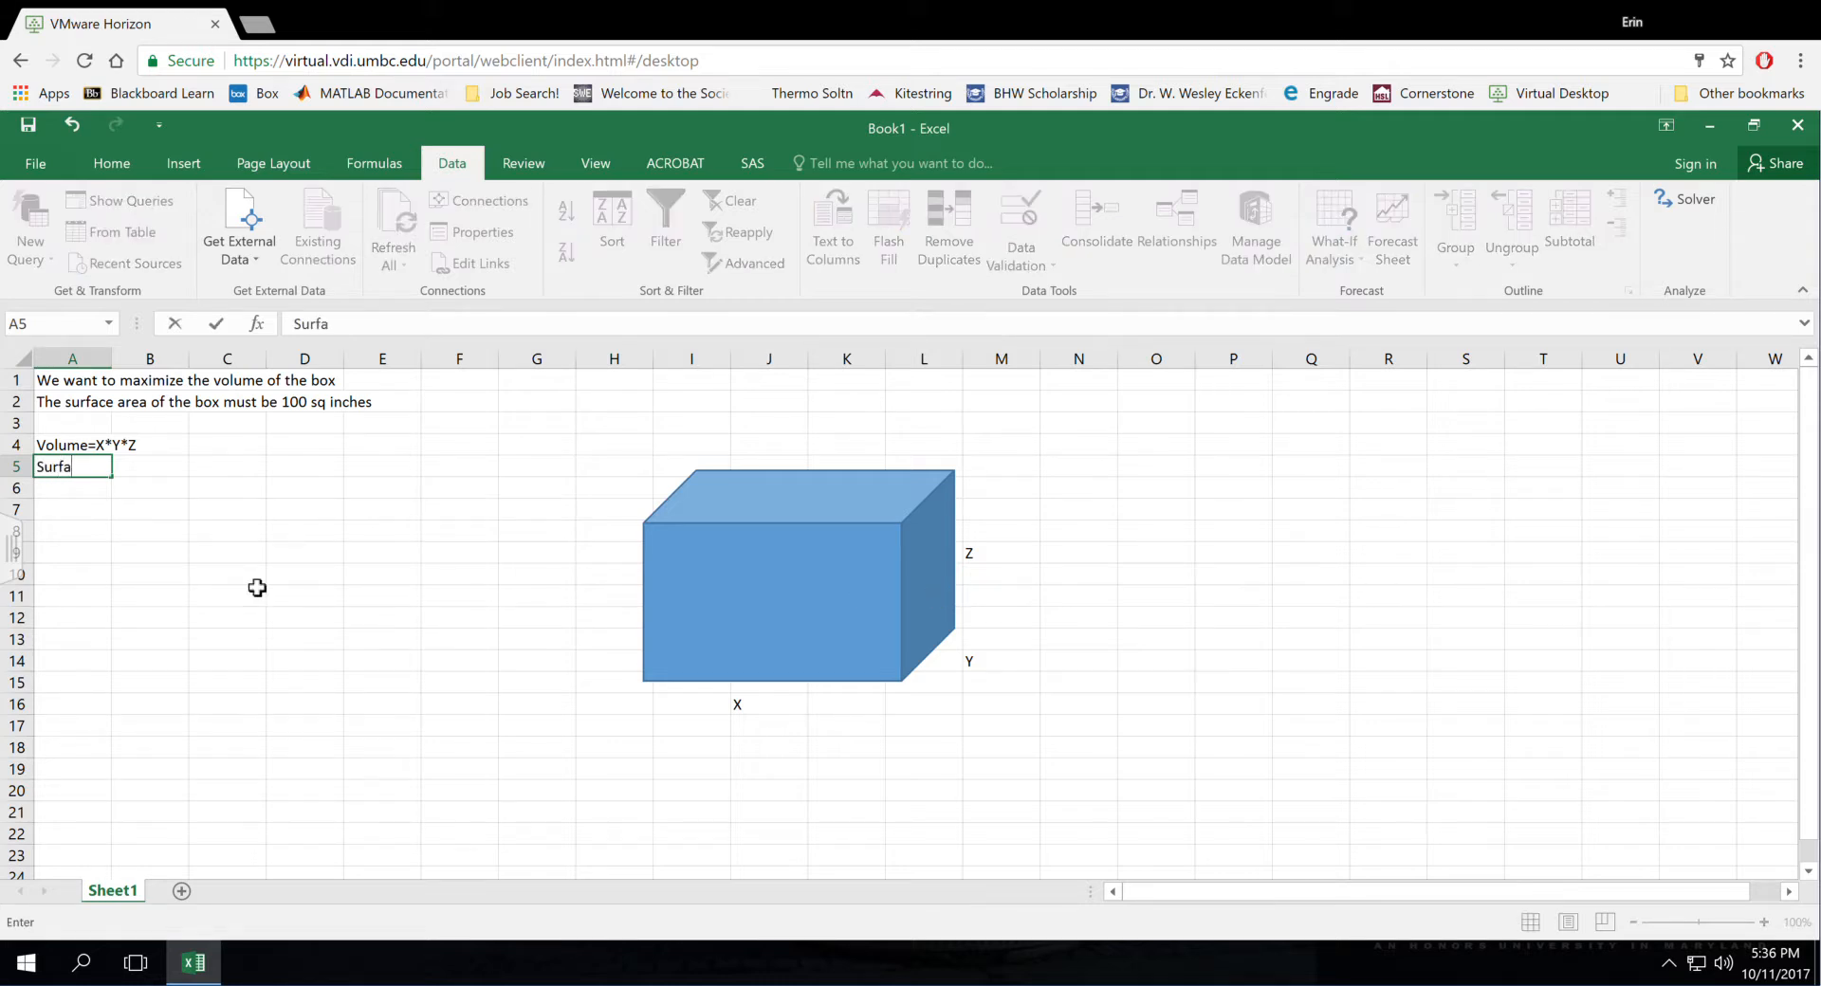
pyautogui.write('ce Area=(2*X*Y')
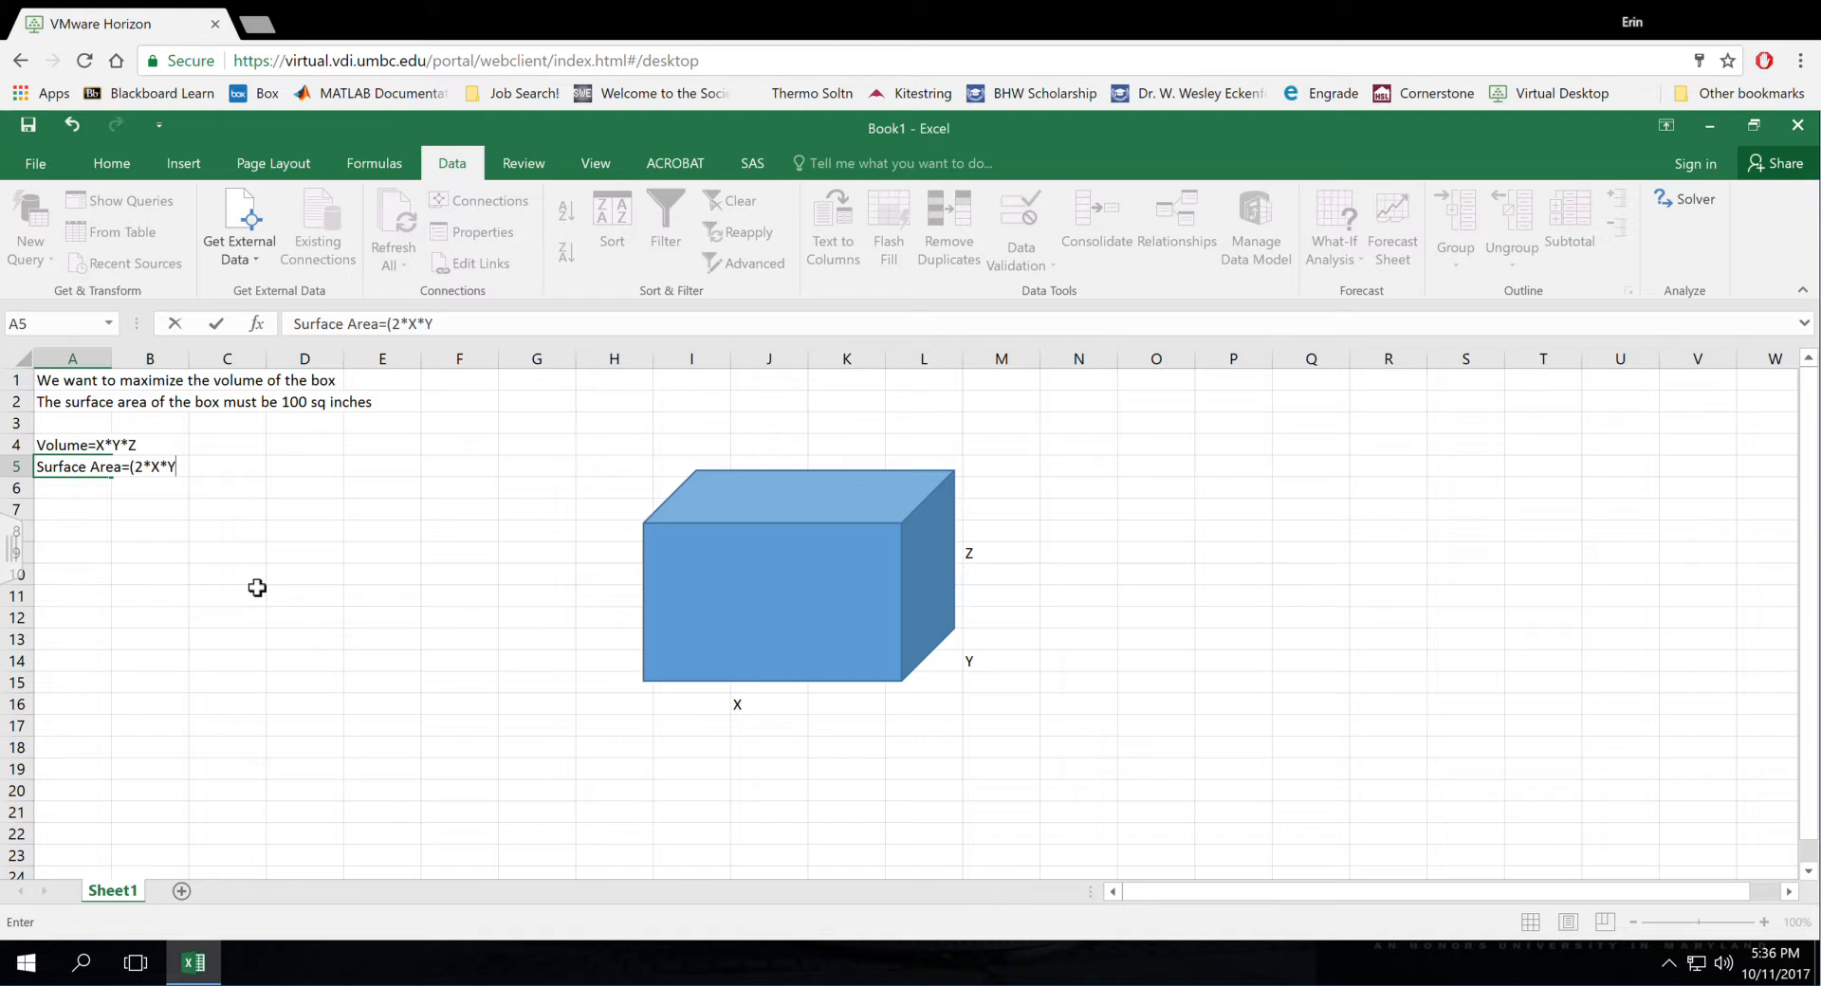
pyautogui.write(')+(2*X*Z)+(2*Y')
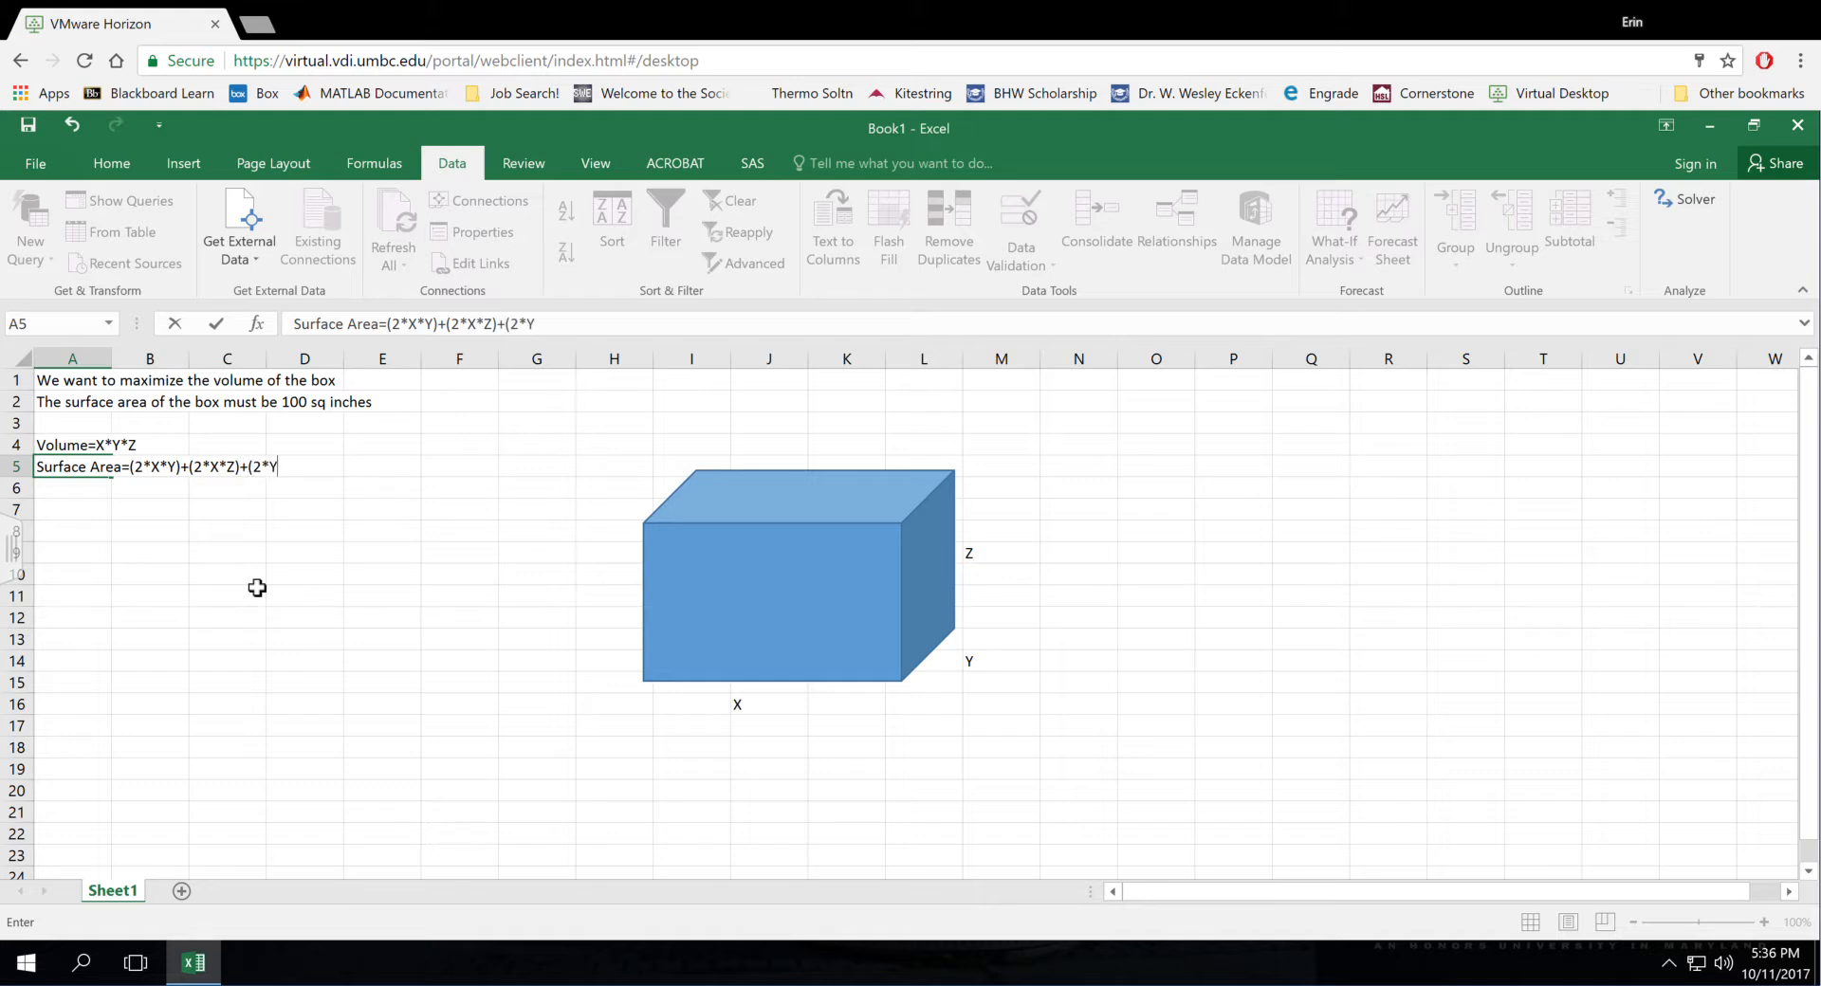
pyautogui.write('*Z)=100')
pyautogui.press('Return')
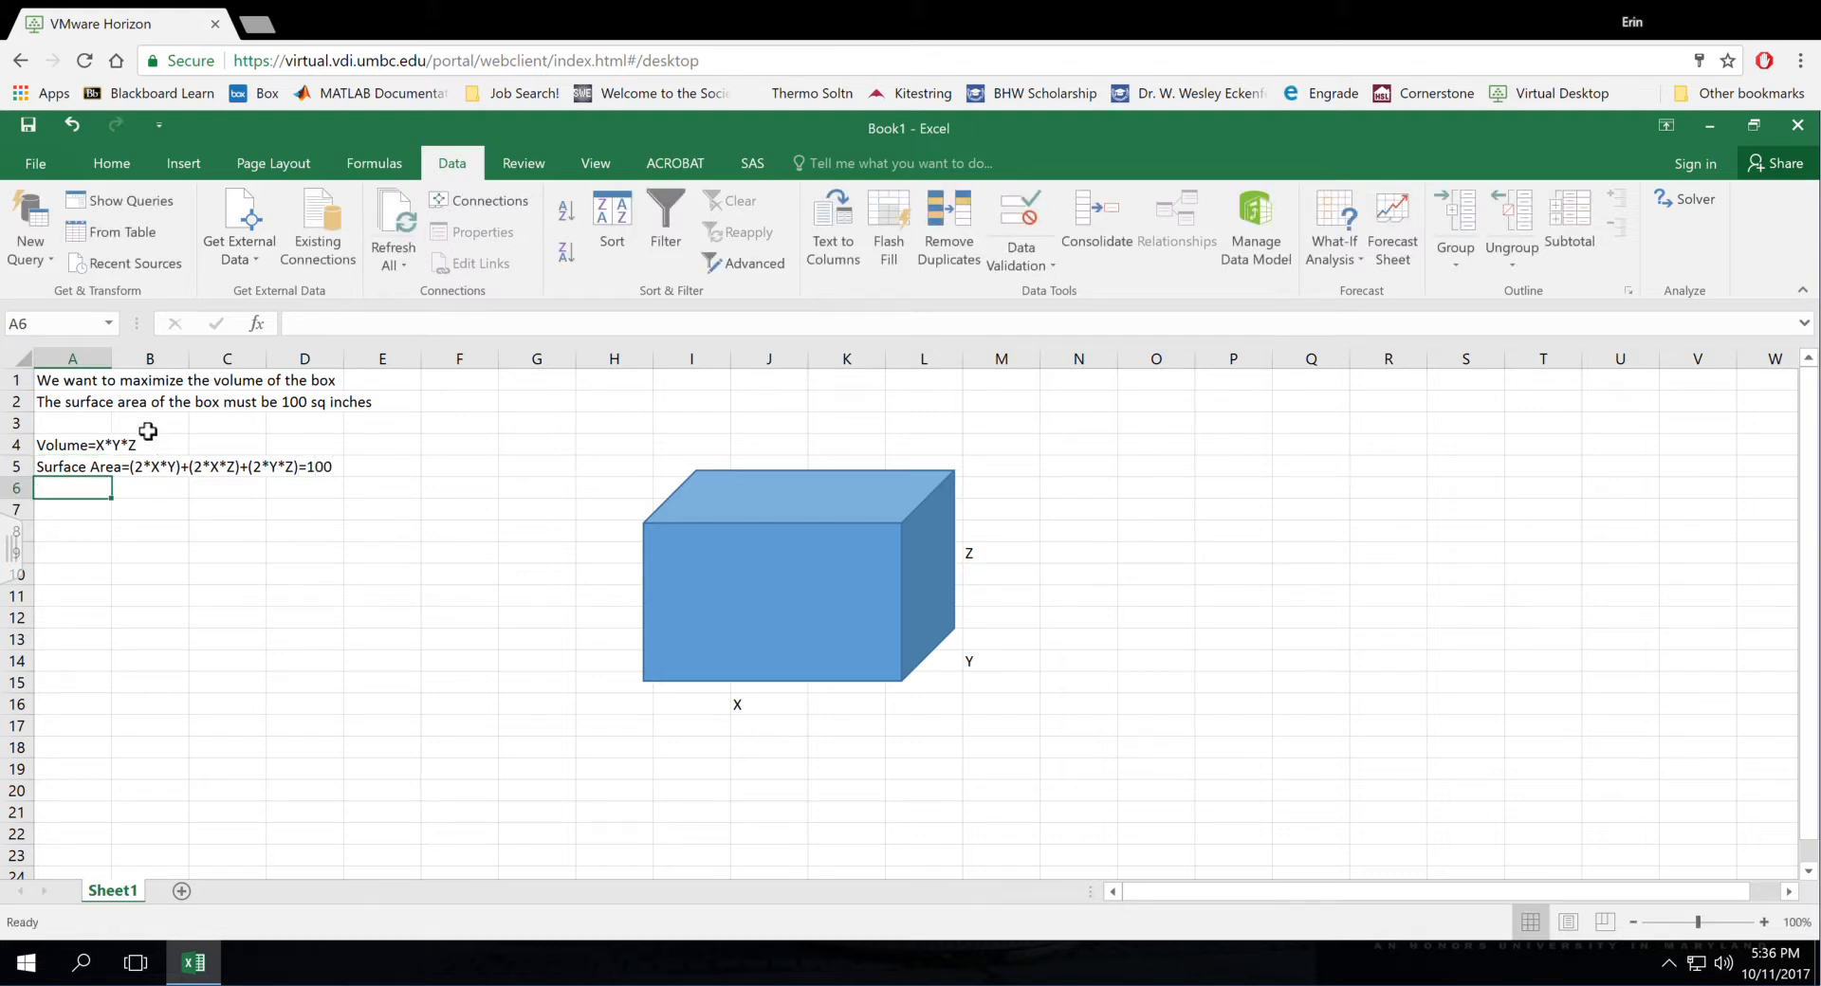
# Step: Move the notes and equations in A1:A6 down so they start at A12
pyautogui.moveTo(79, 384); pyautogui.dragTo(94, 488)
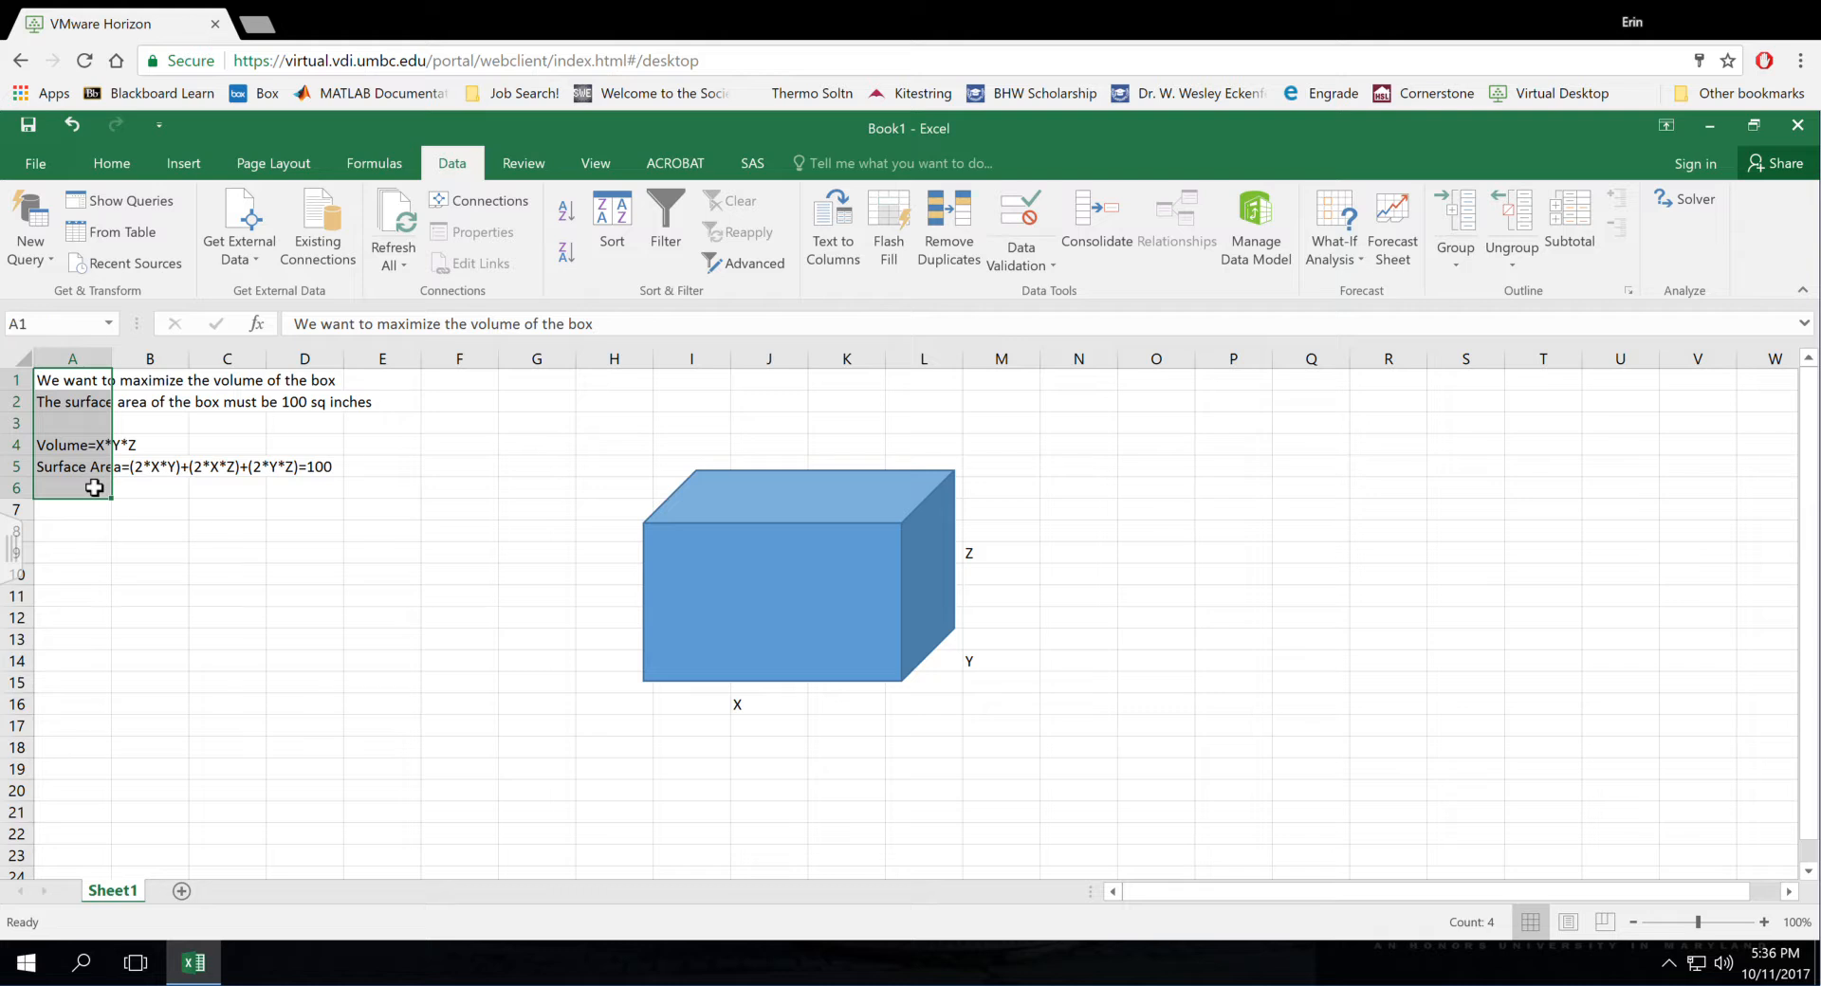
pyautogui.hotkey('ctrl', 'c')
pyautogui.click(102, 620)
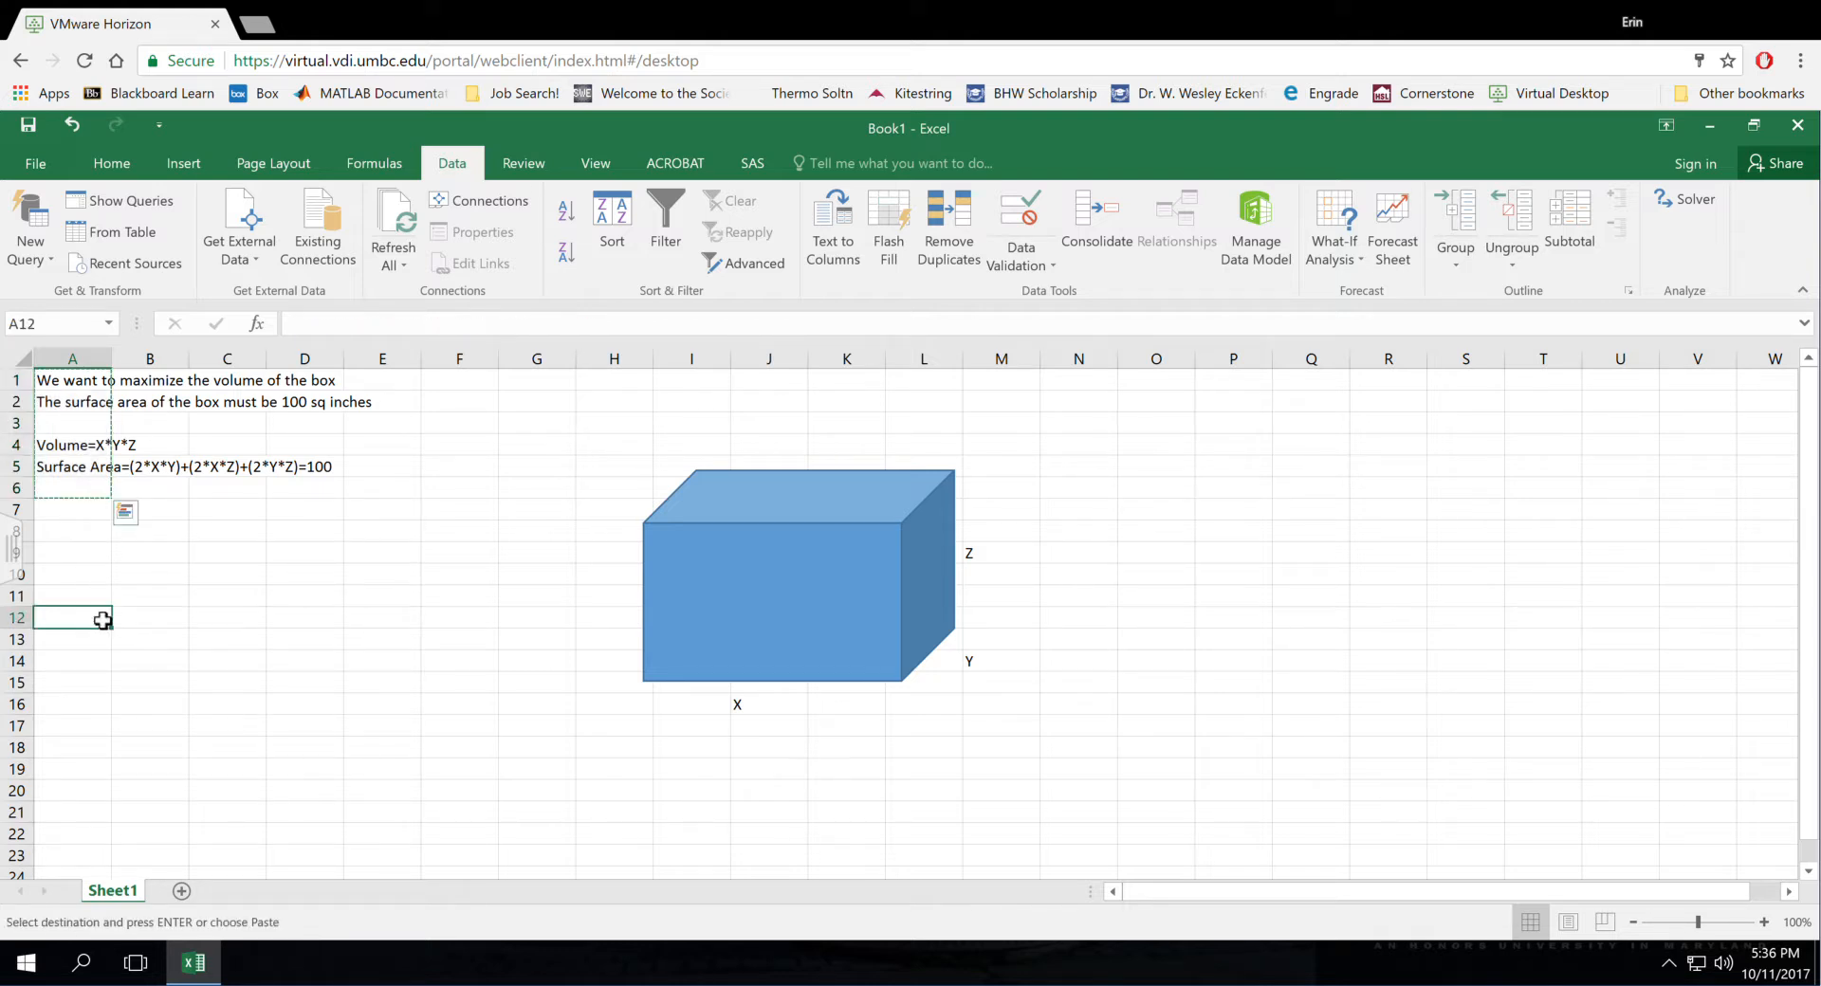
pyautogui.hotkey('ctrl', 'v')
pyautogui.click(286, 554)
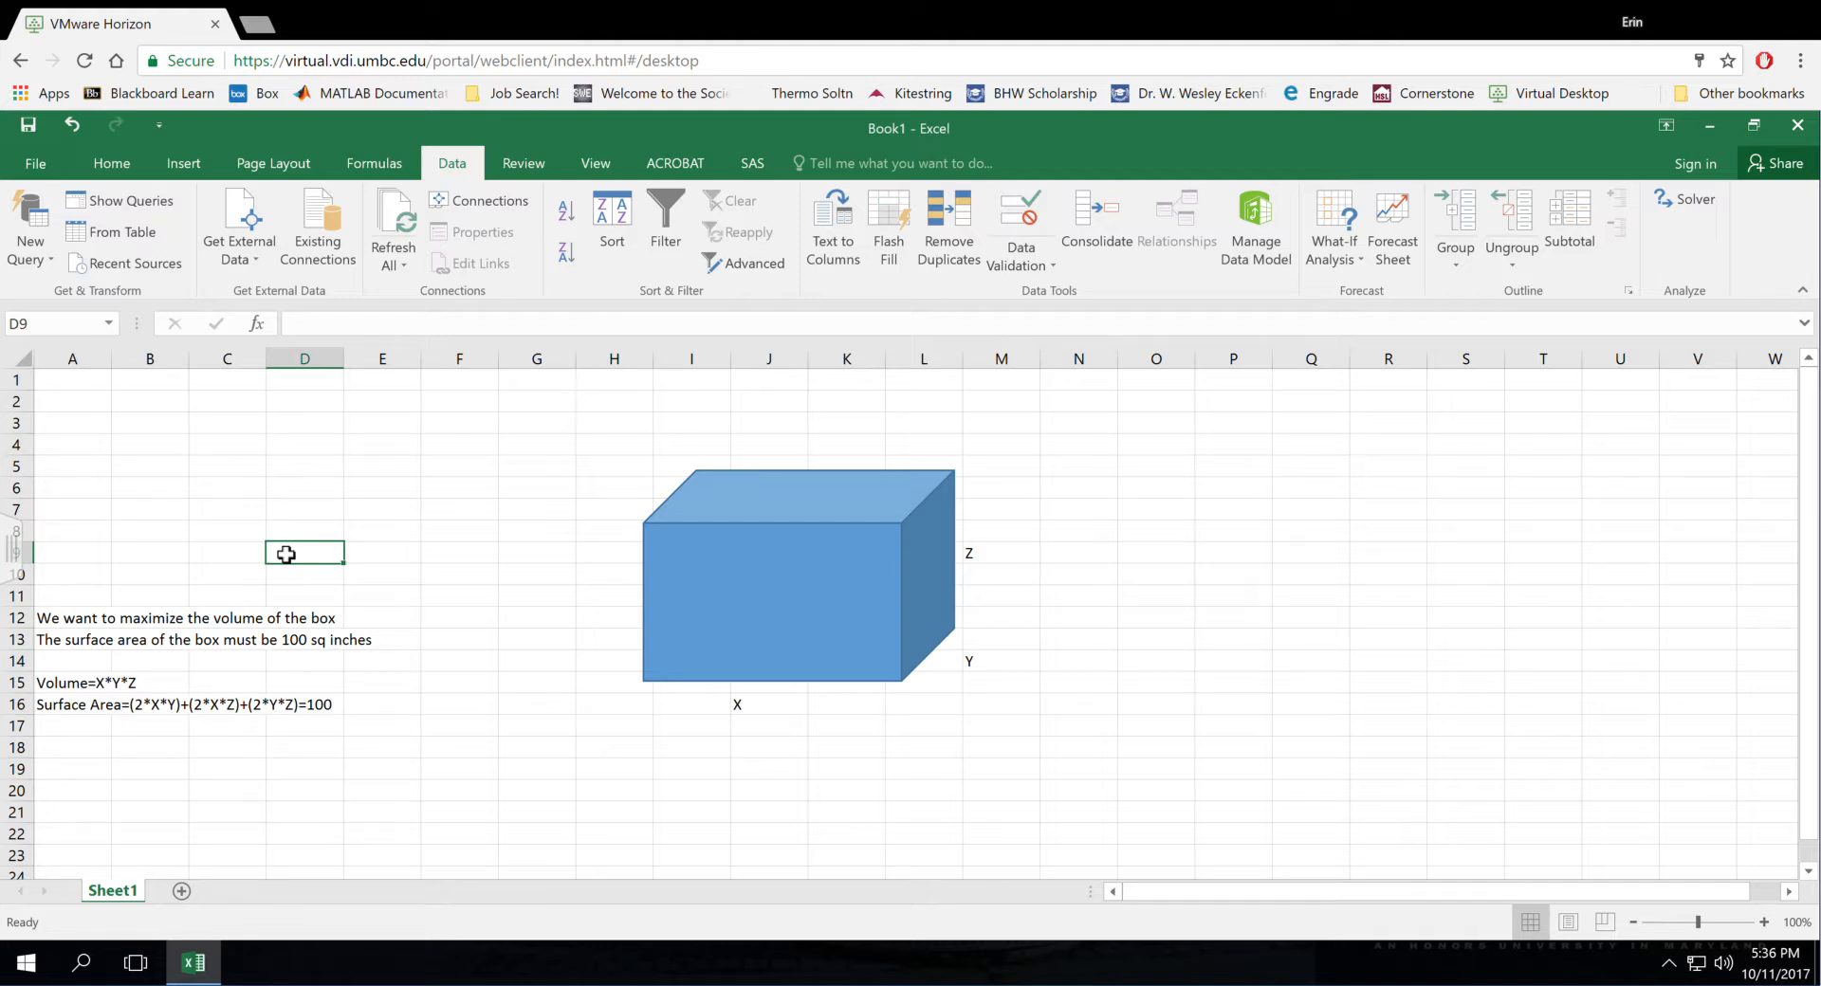
# Step: Enter the column headings X, Y and Z in cells B1, C1 and D1
pyautogui.click(171, 380)
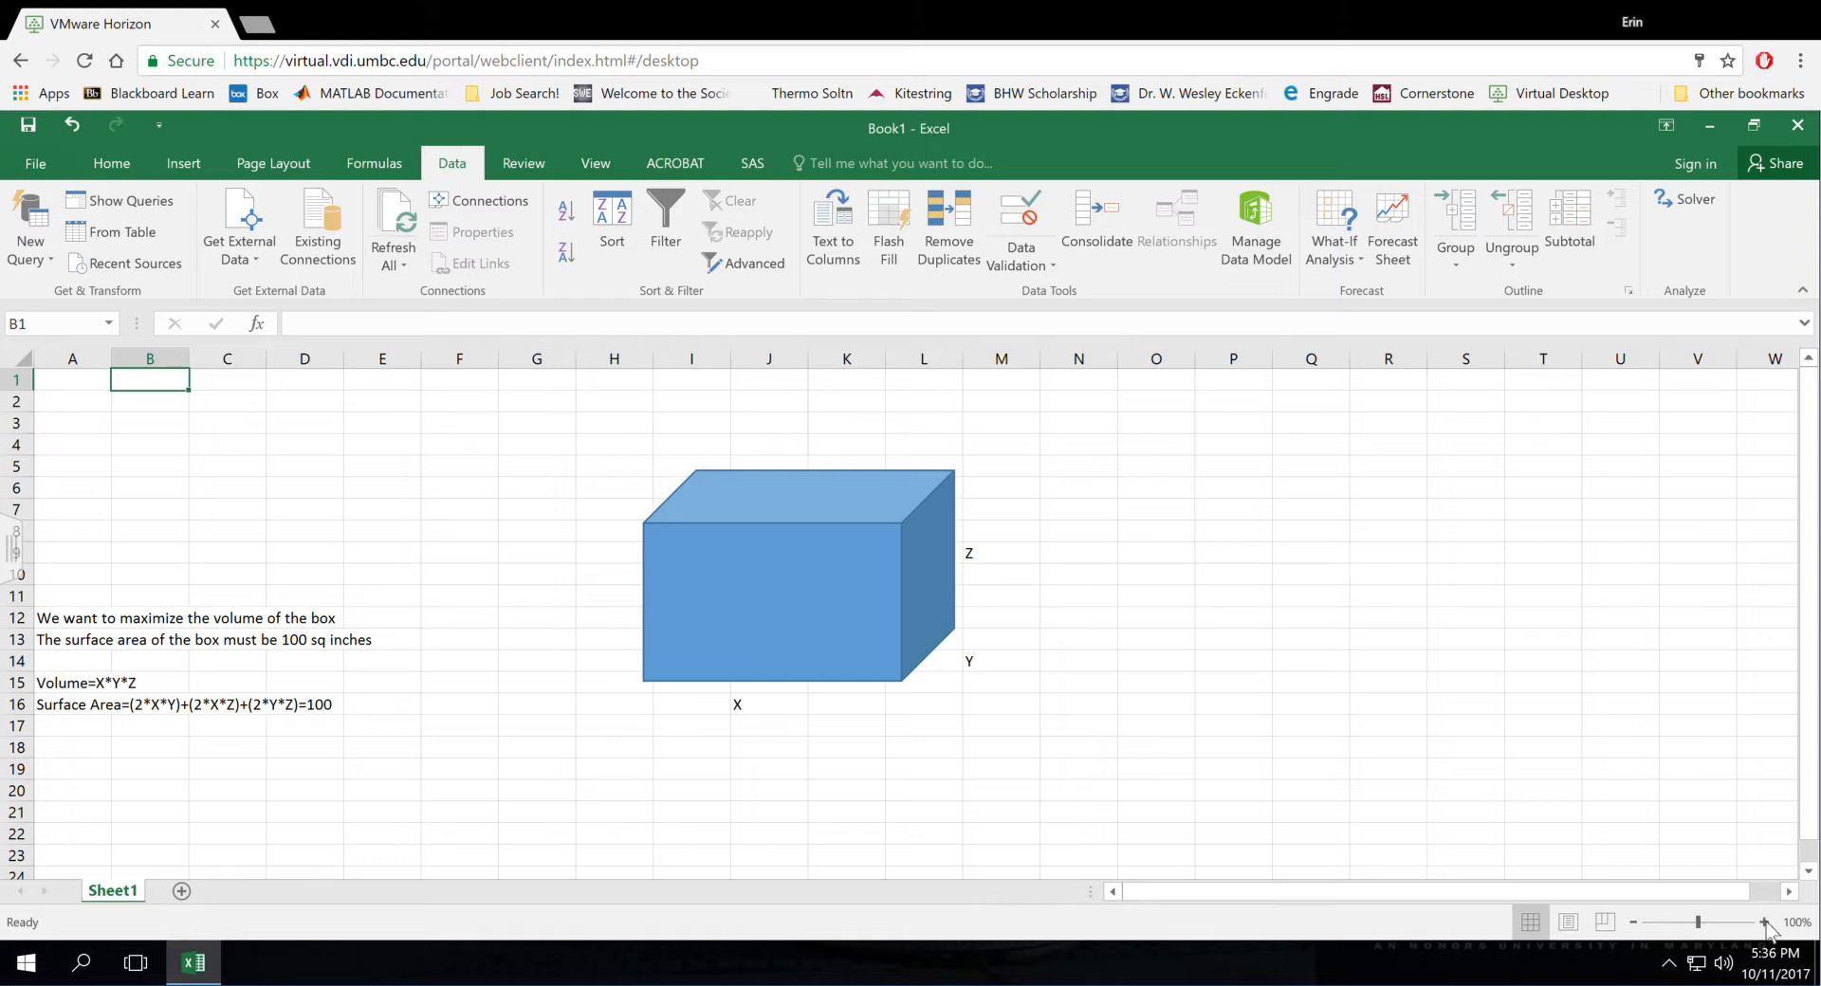
pyautogui.click(1765, 922)
pyautogui.click(1764, 922)
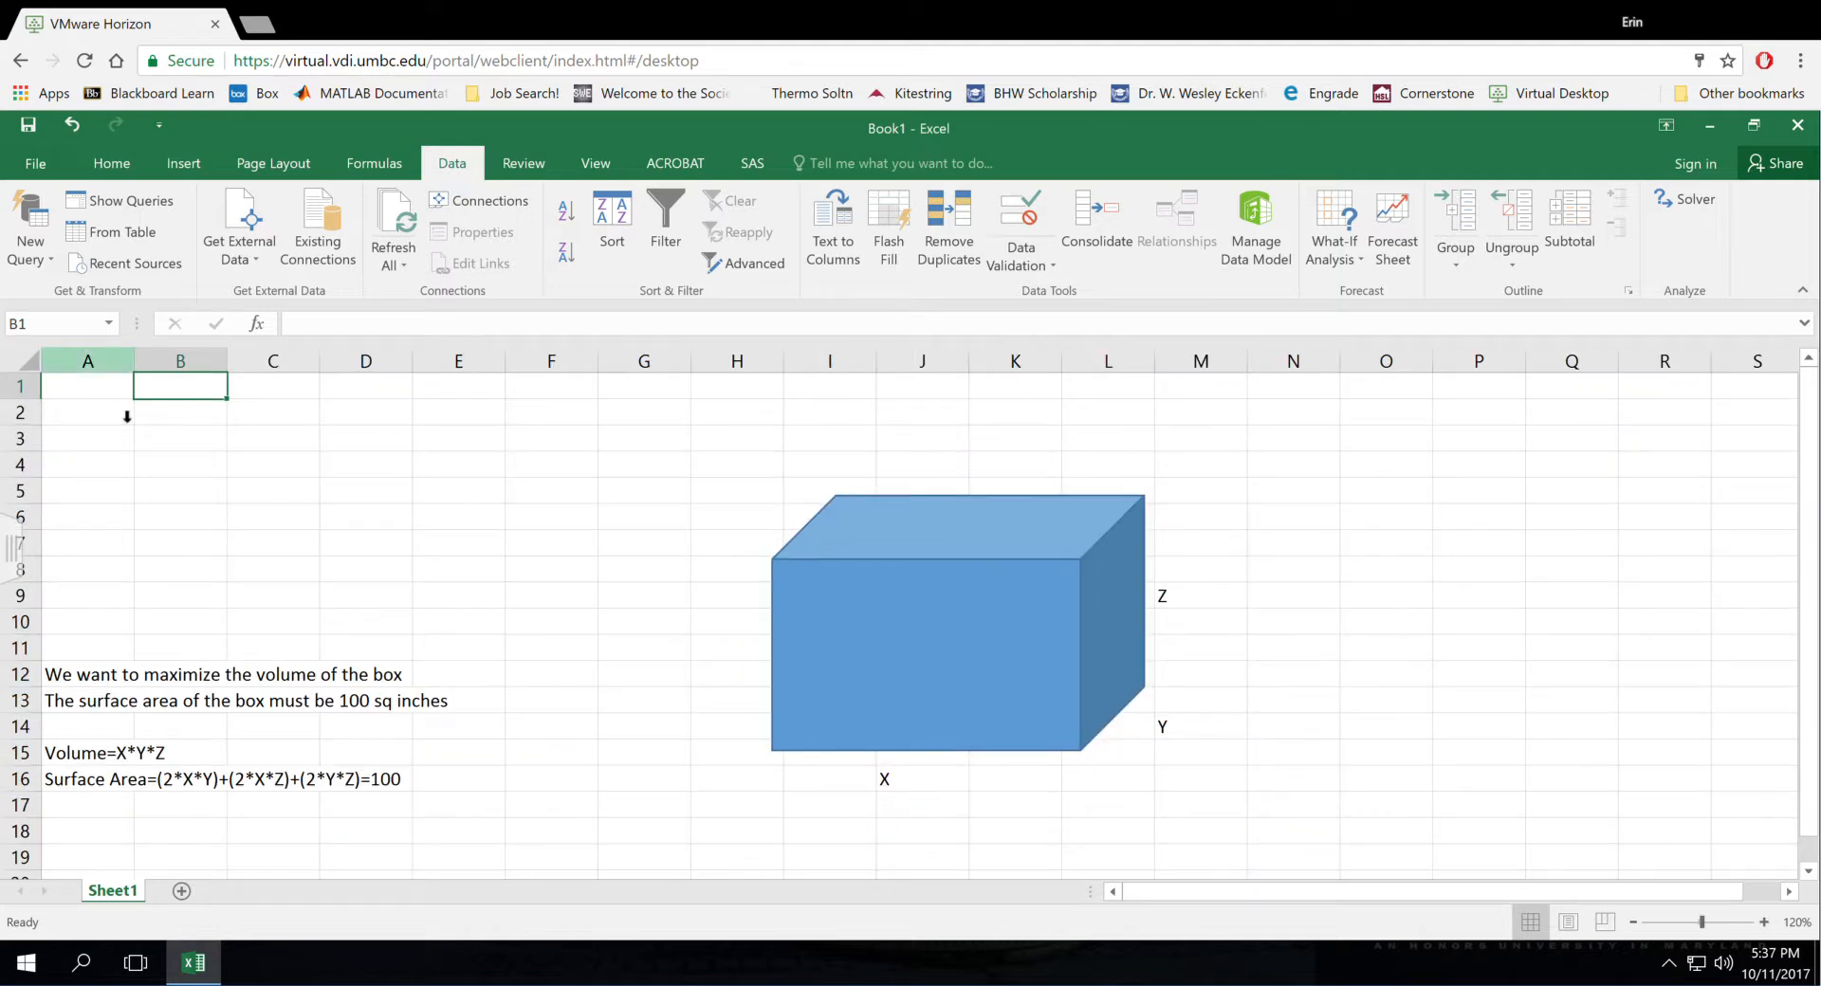
pyautogui.click(194, 412)
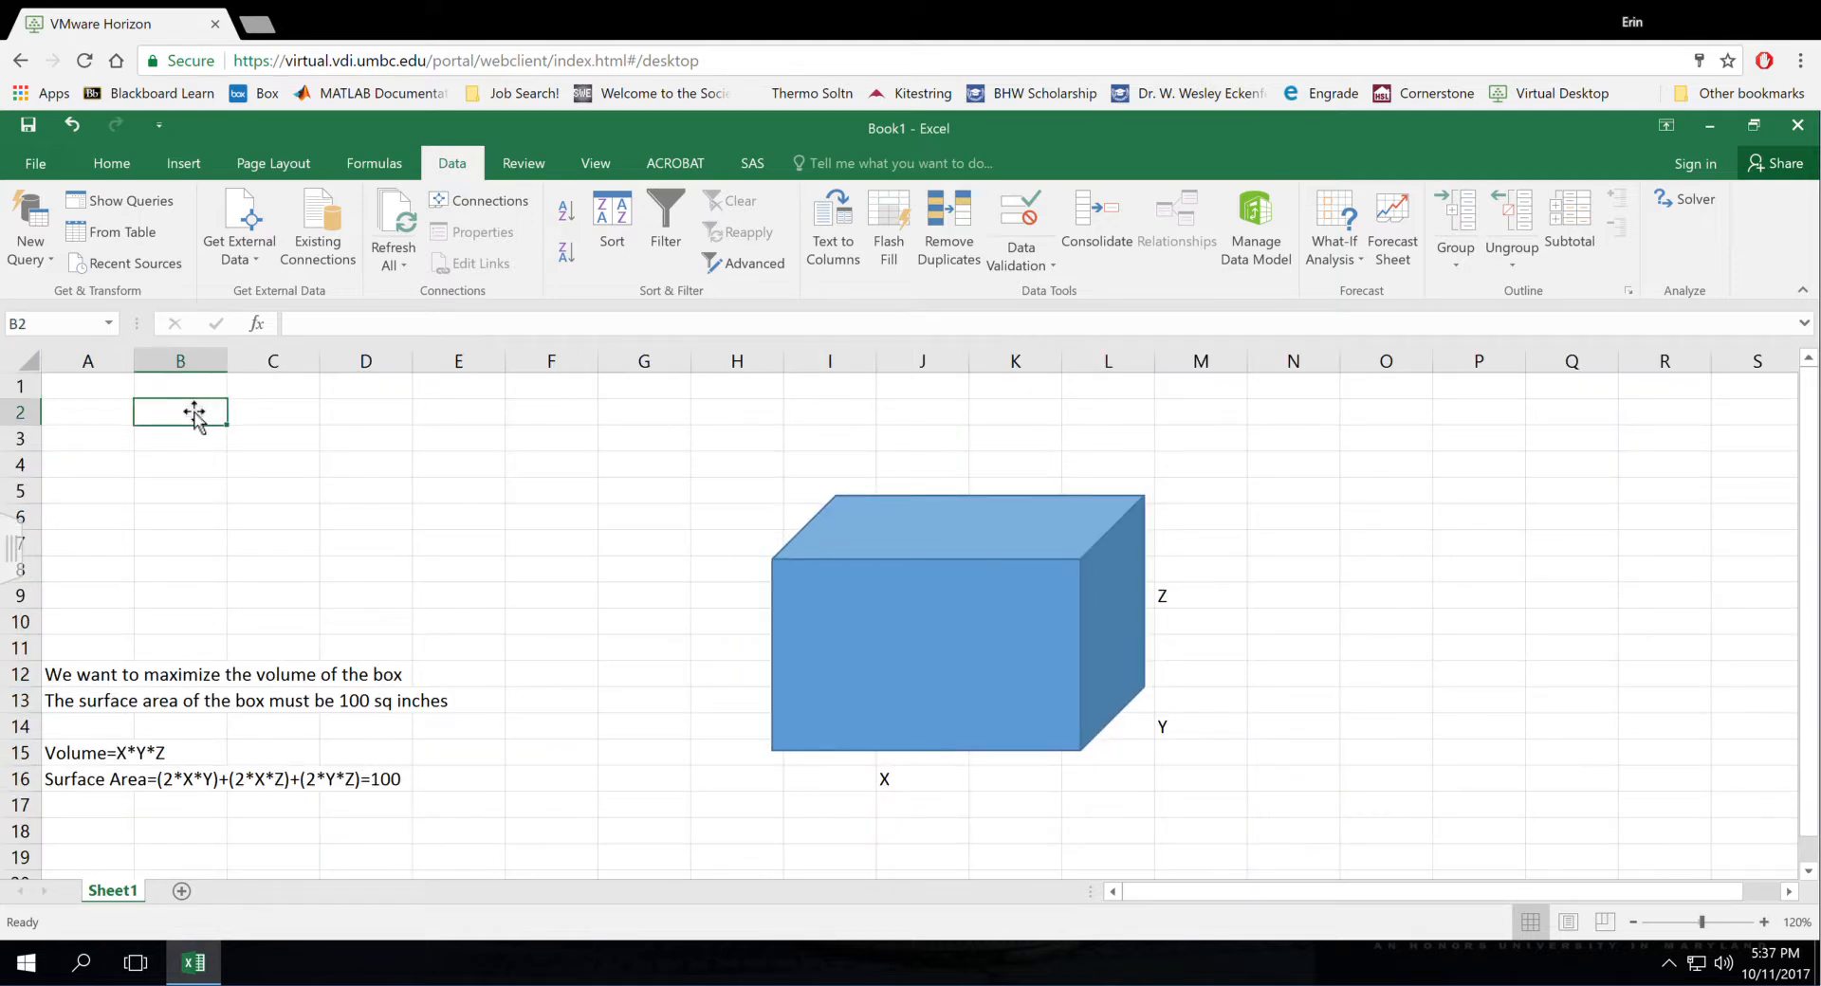
pyautogui.press('Up')
pyautogui.write('X')
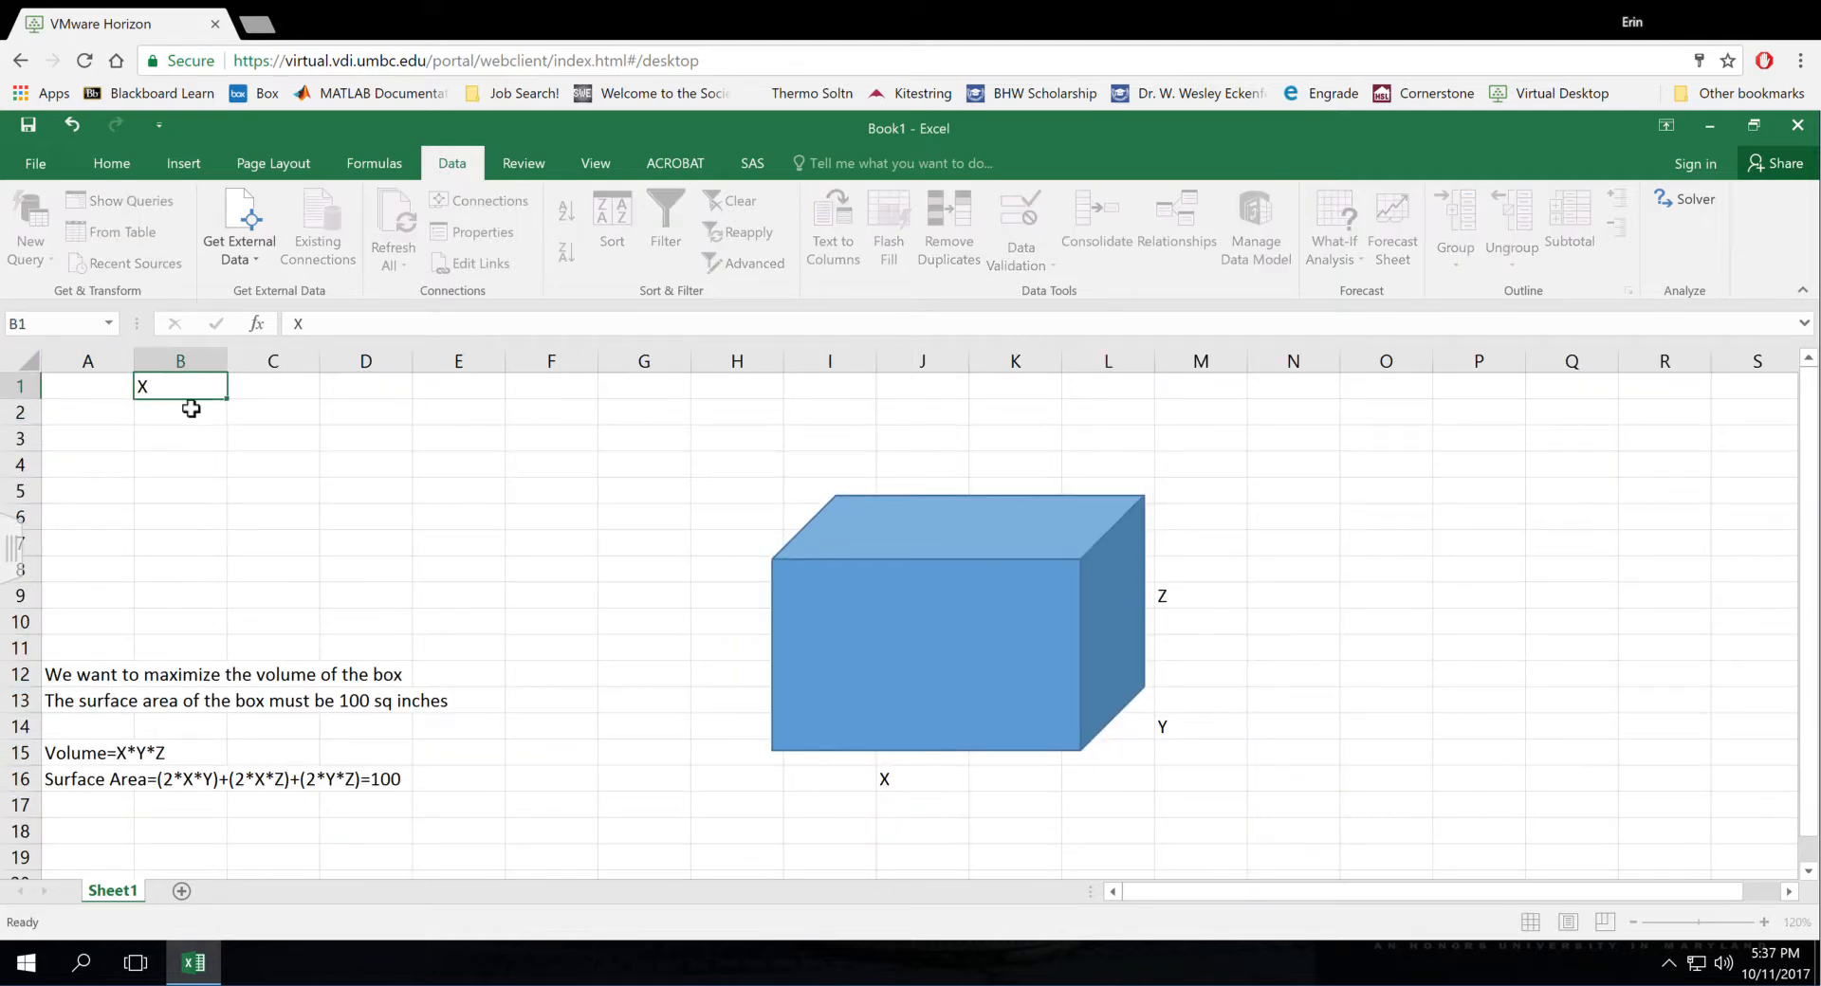
pyautogui.press('Tab')
pyautogui.write('Y')
pyautogui.press('Tab')
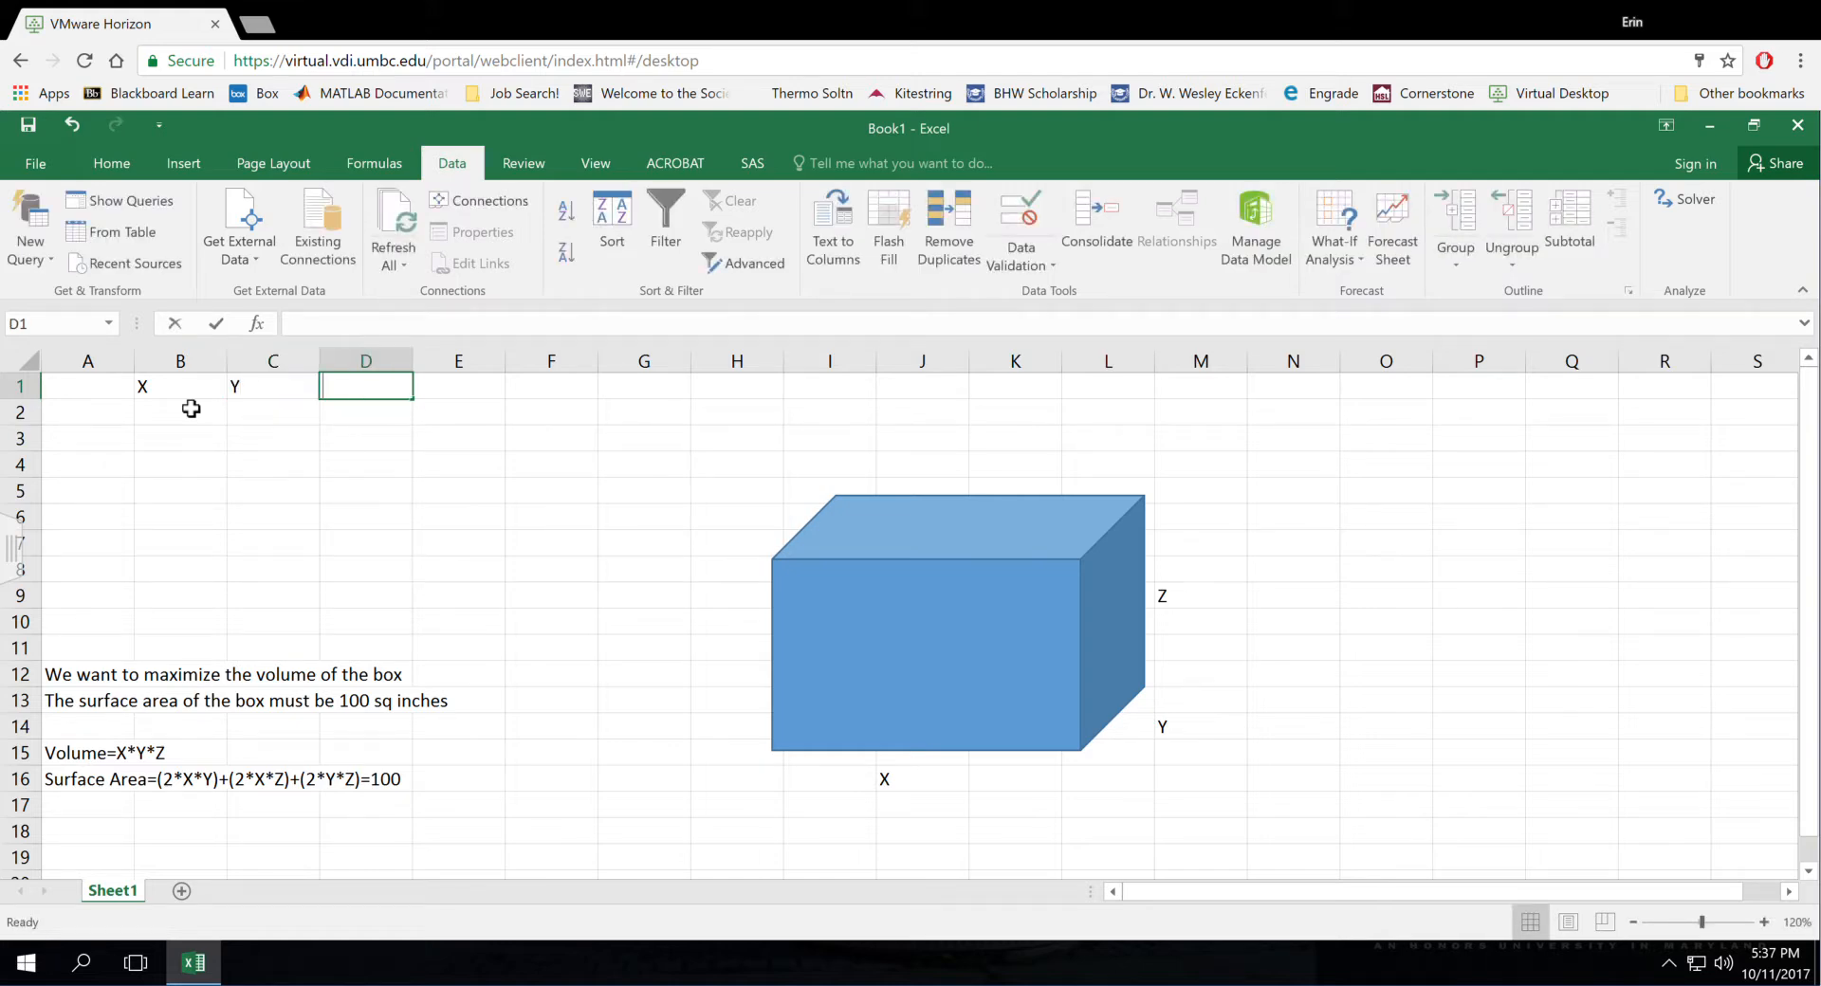
pyautogui.write('Z')
pyautogui.press('Return')
pyautogui.moveTo(183, 389); pyautogui.dragTo(366, 407)
pyautogui.click(123, 167)
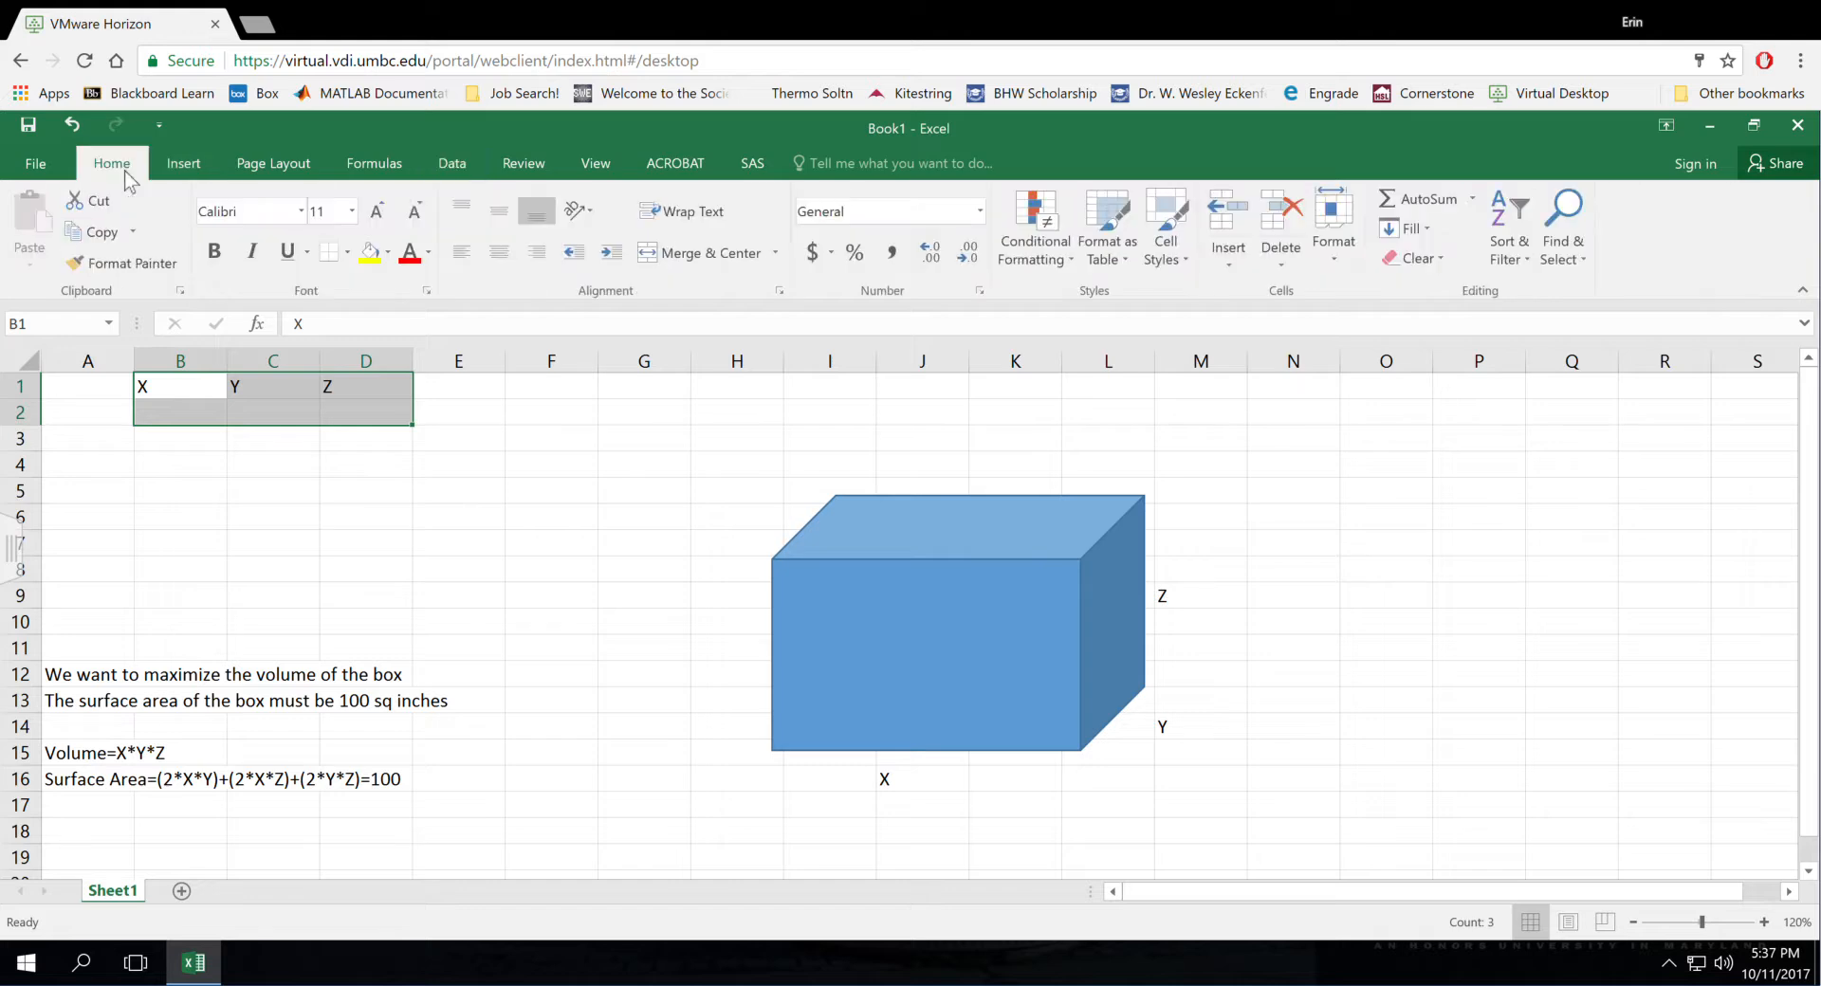
pyautogui.click(269, 474)
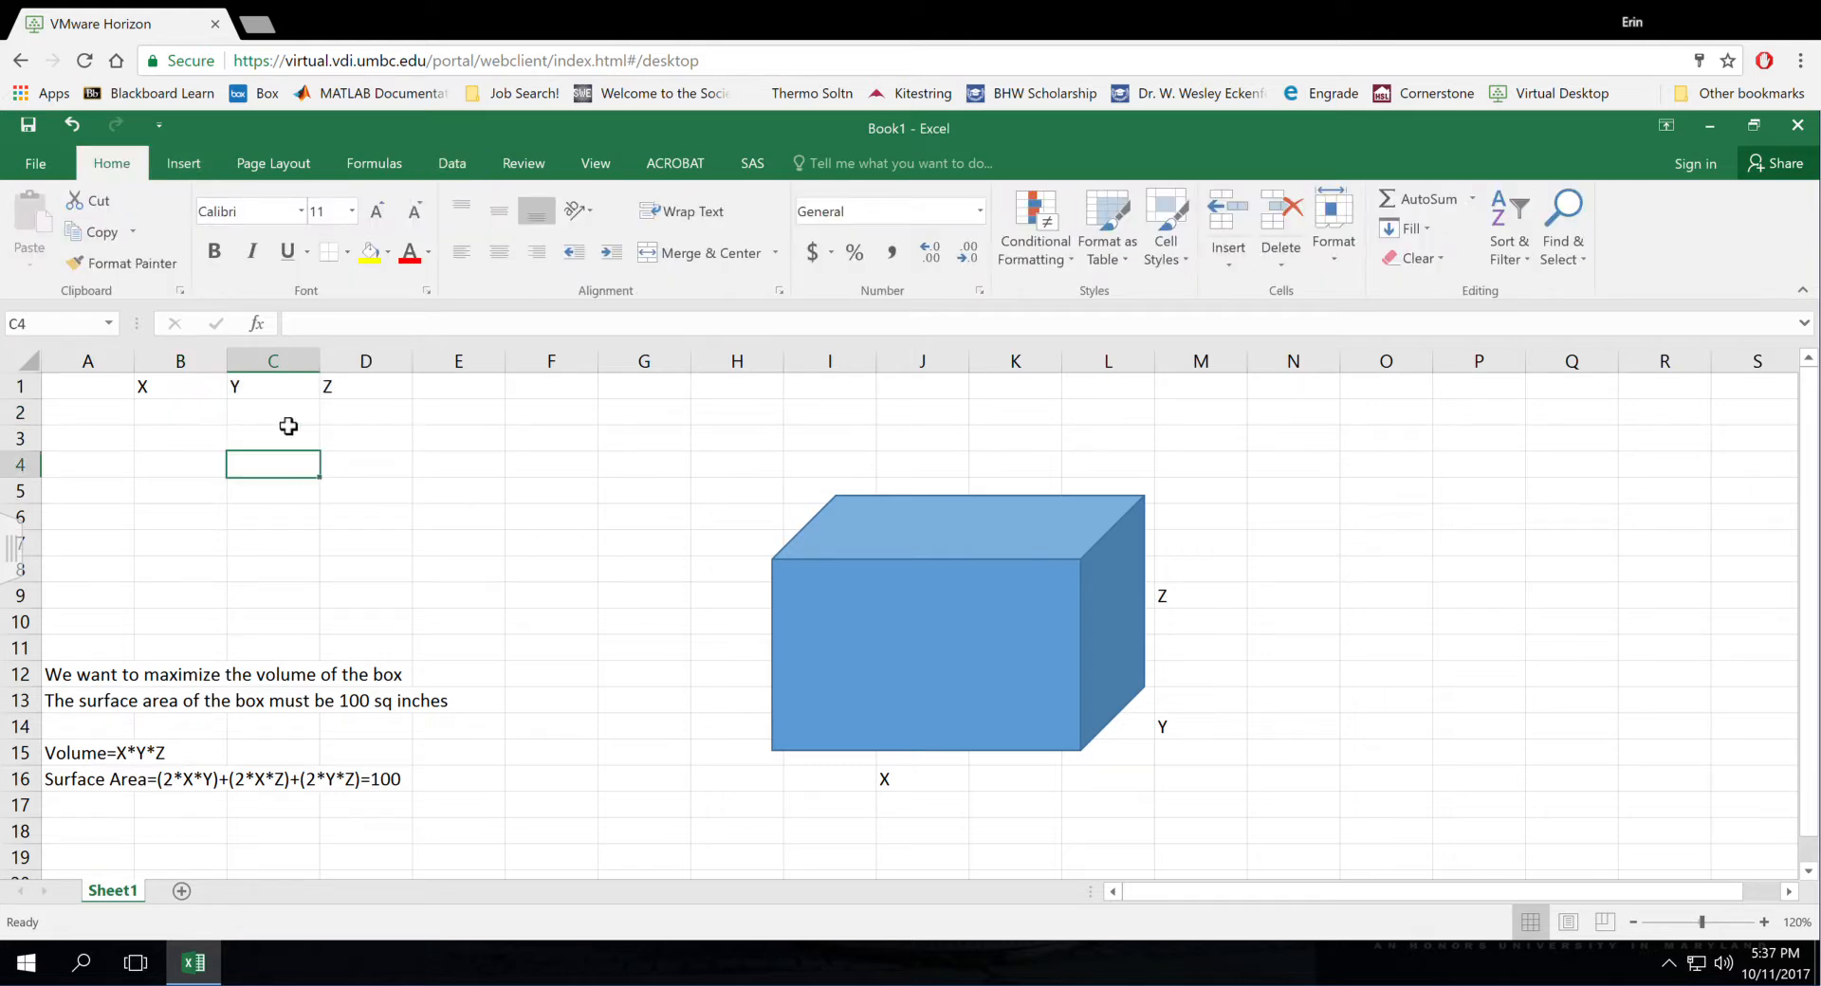
# Step: Fill the blank variable cells B2:D2 with a light blue theme color
pyautogui.moveTo(189, 413); pyautogui.dragTo(366, 427)
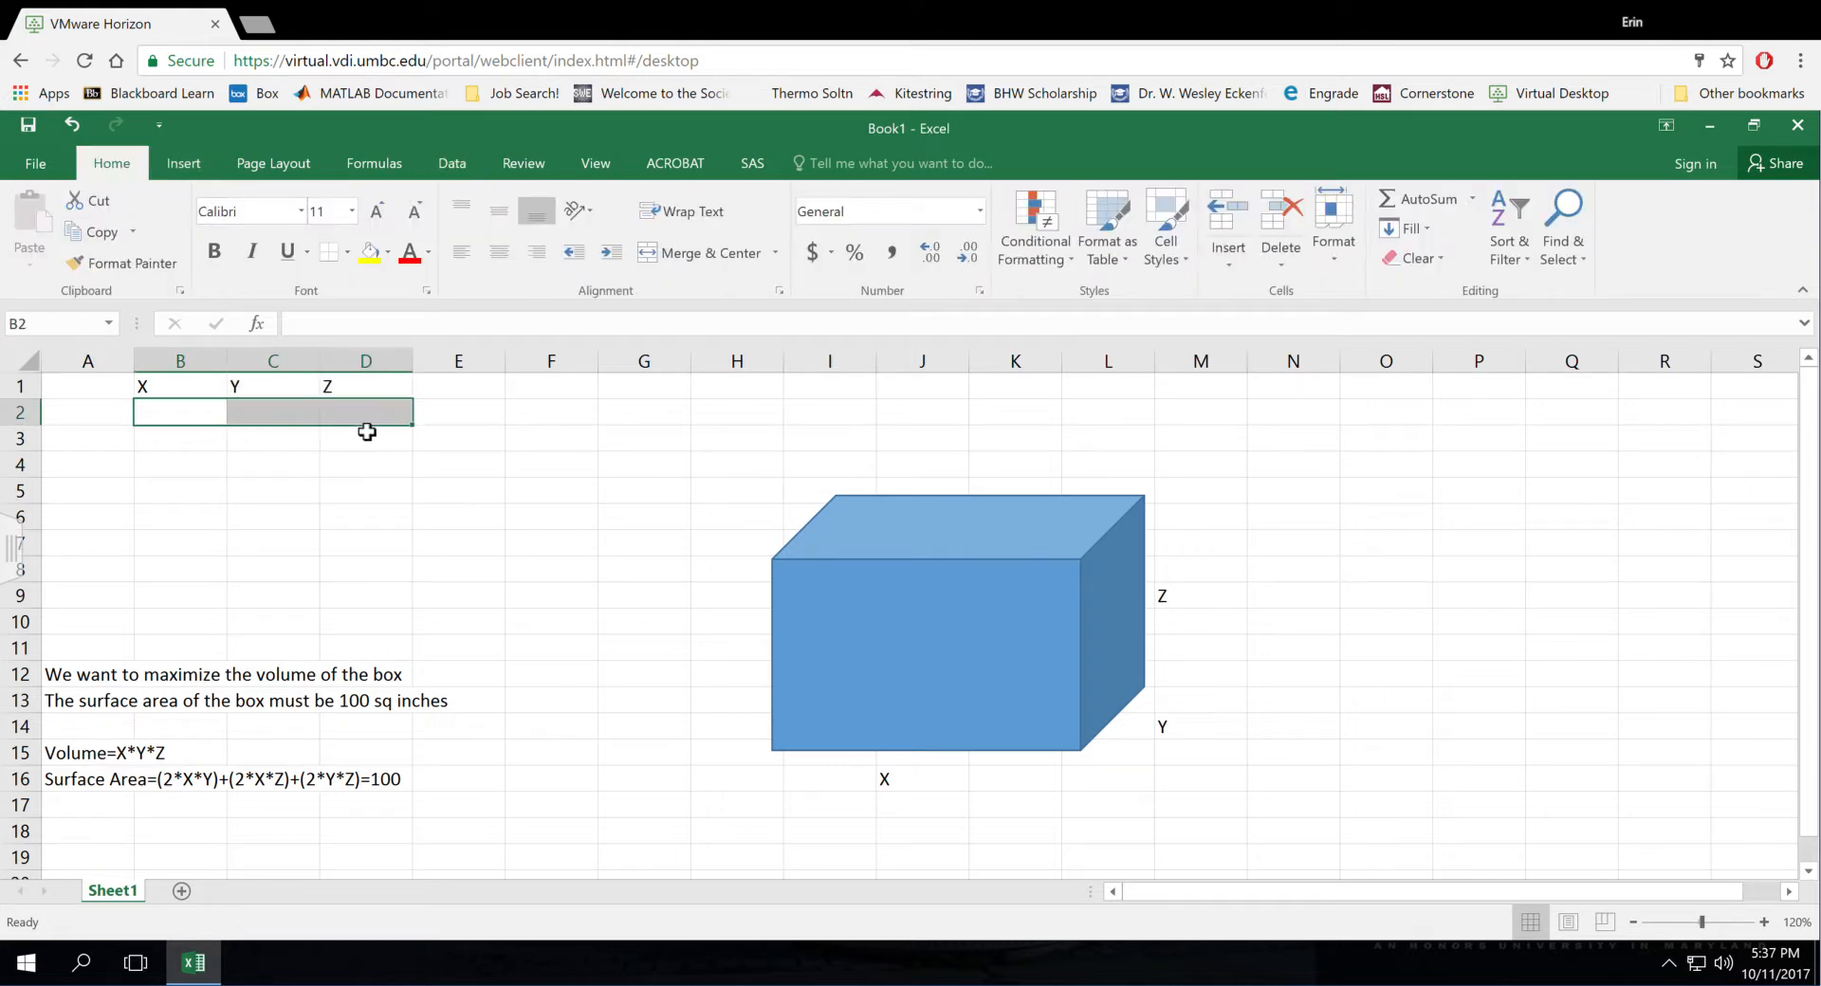
pyautogui.click(388, 253)
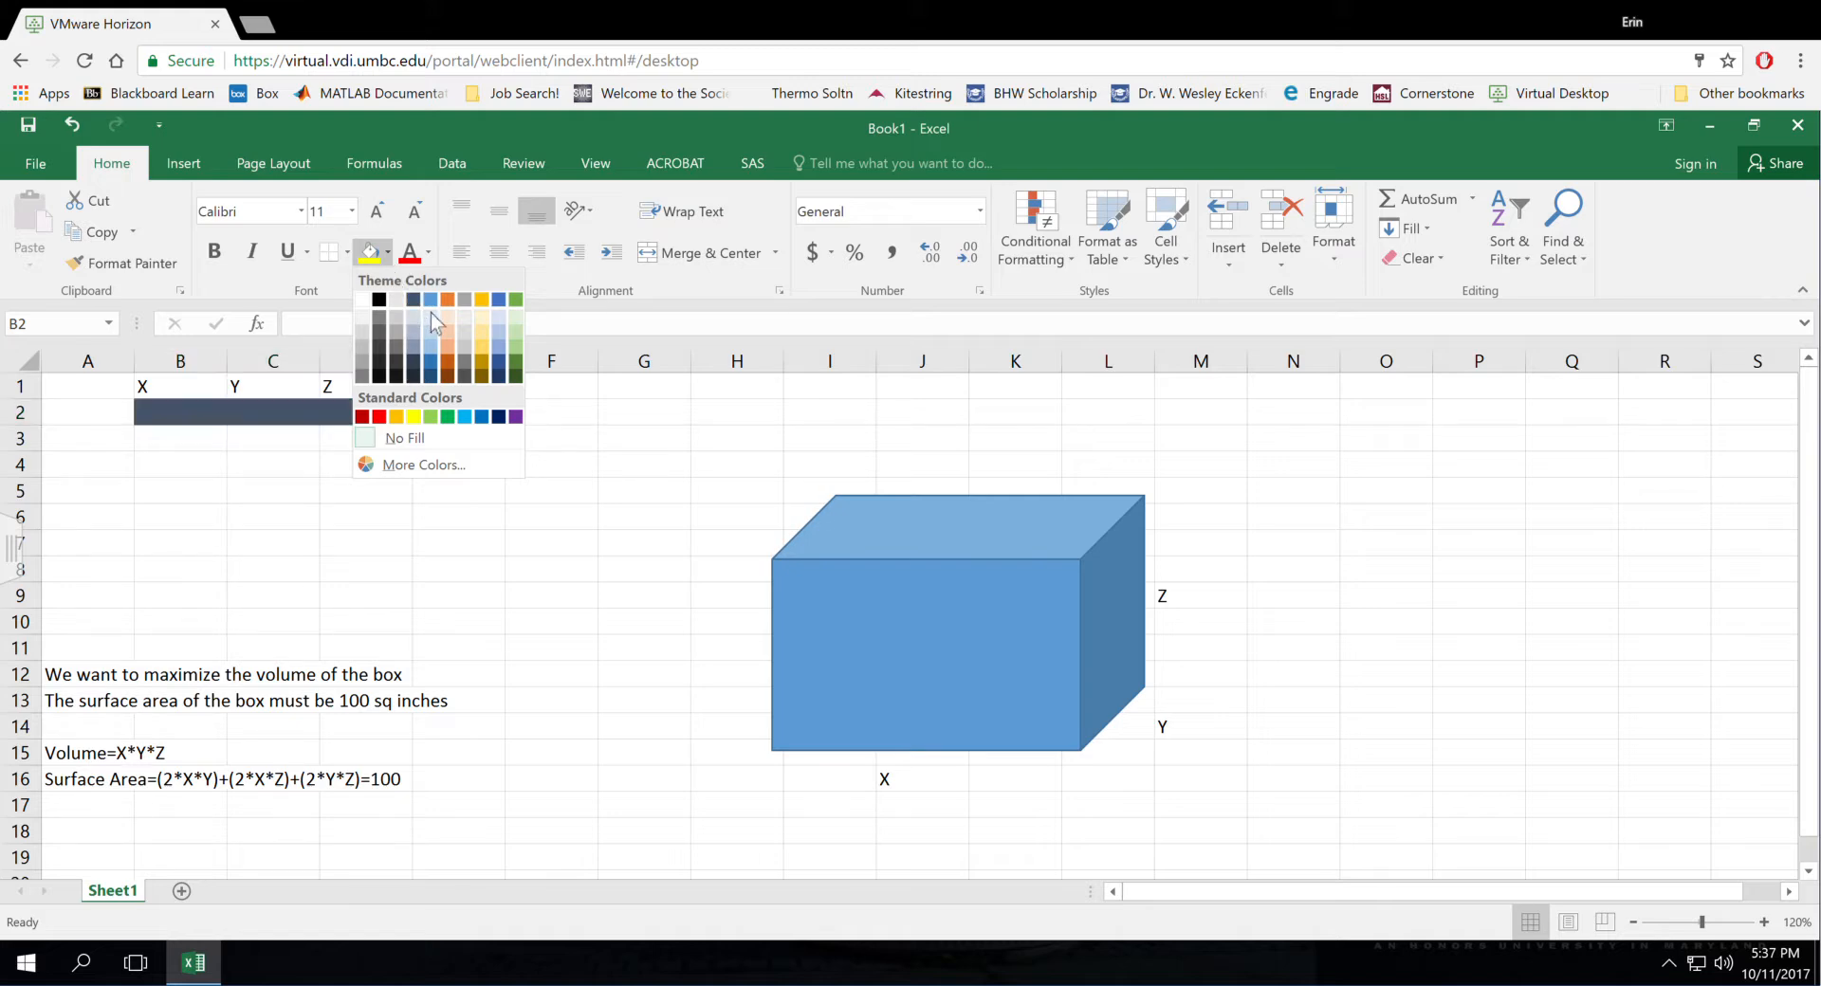
pyautogui.click(431, 317)
pyautogui.click(317, 576)
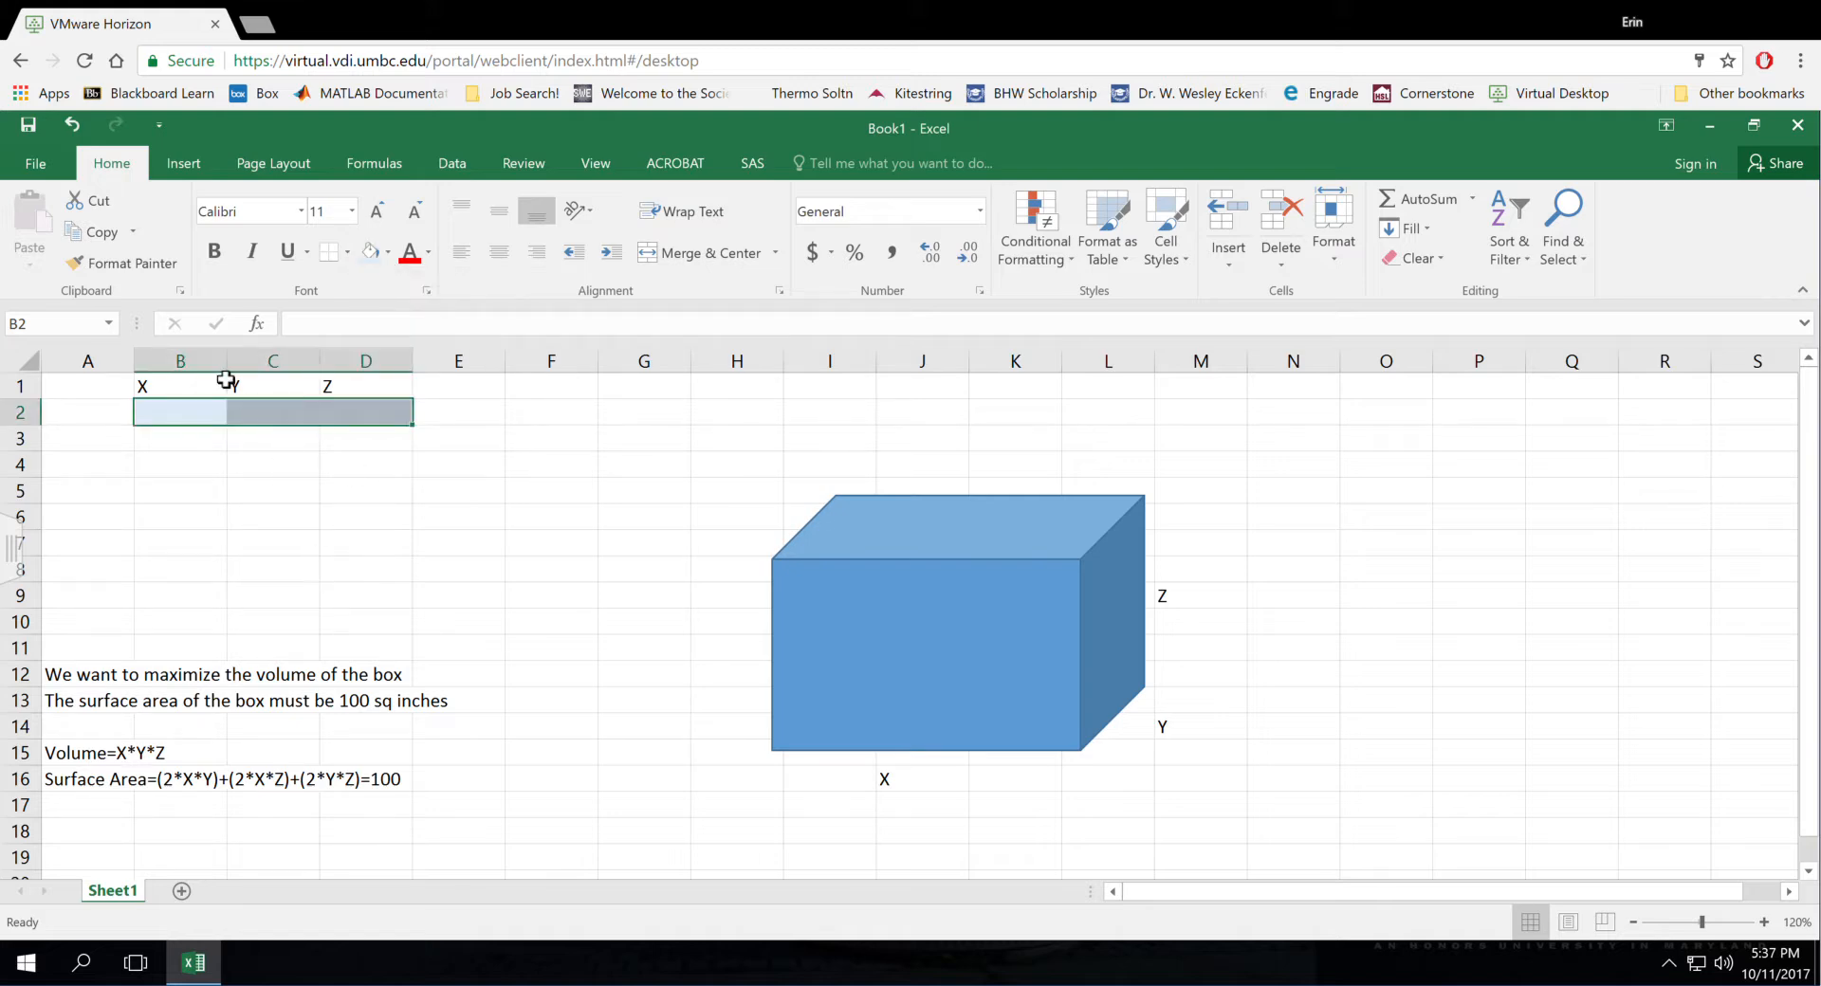
# Step: Center the X, Y and Z headings in cells B1:D1
pyautogui.click(214, 394)
pyautogui.moveTo(330, 398); pyautogui.dragTo(357, 394)
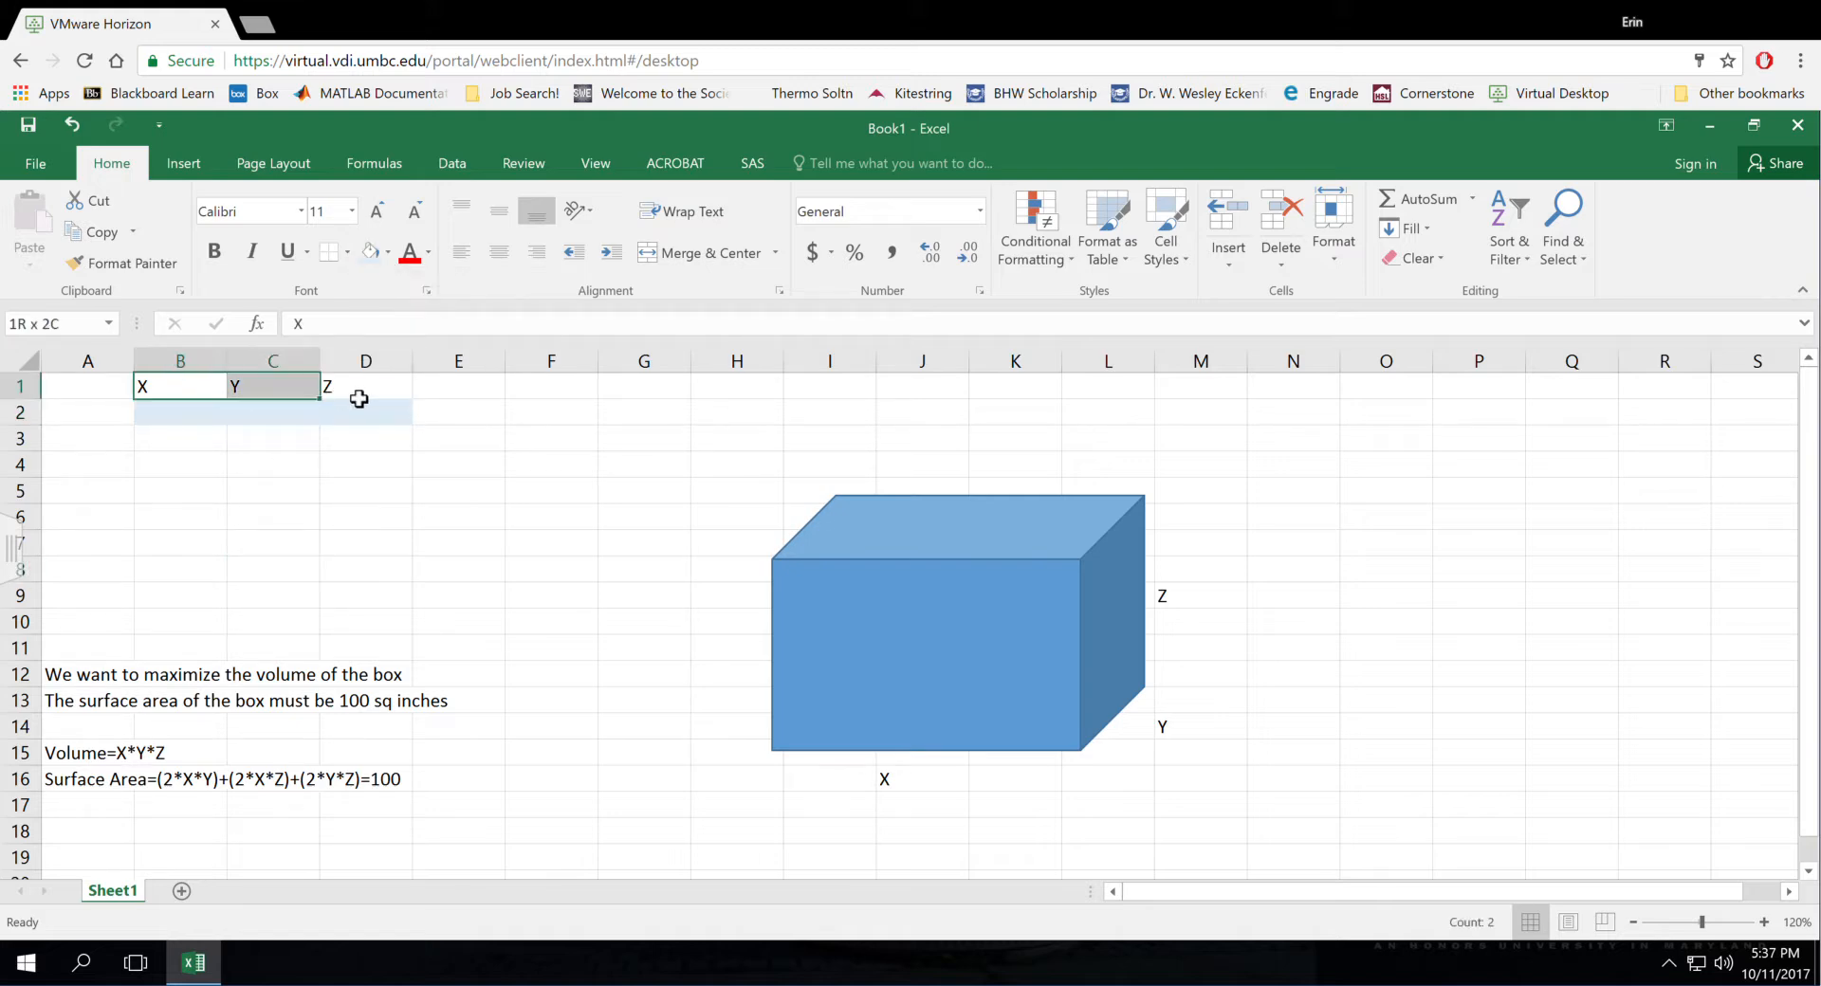
pyautogui.click(500, 254)
pyautogui.click(246, 467)
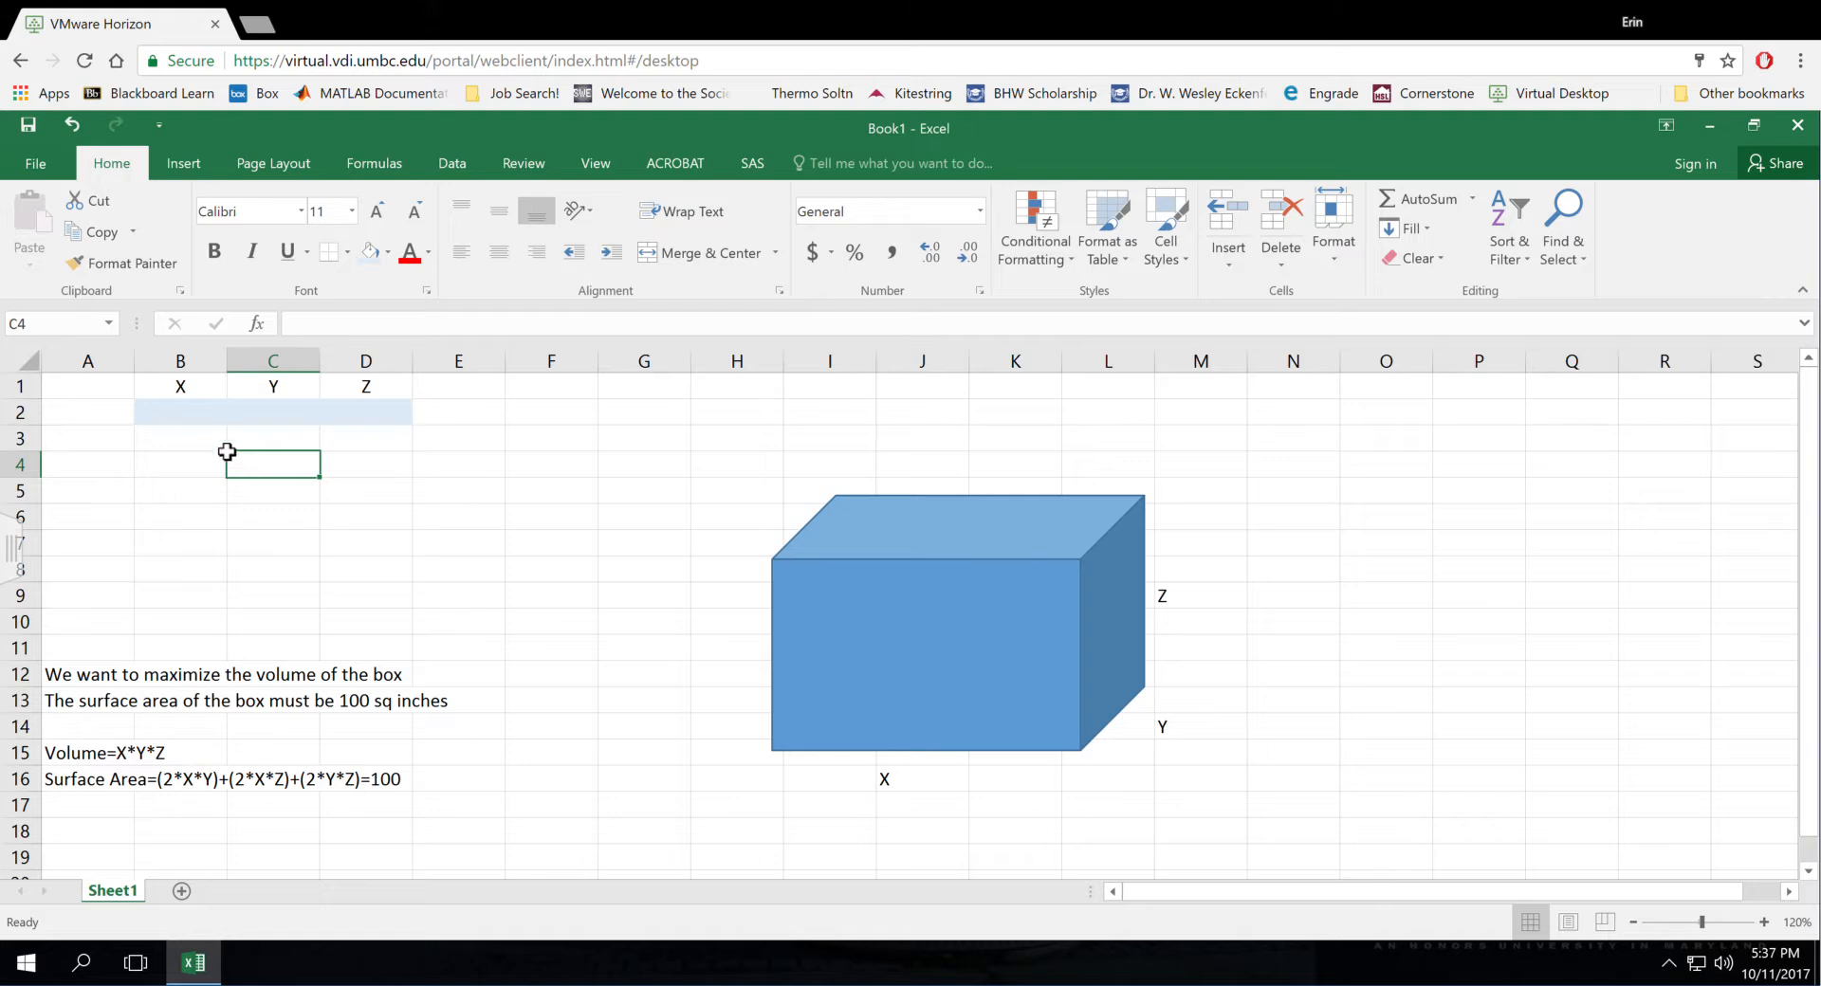
# Step: Label A3 "Volume" and enter the volume formula =B2*C2*D2 in B3
pyautogui.click(127, 447)
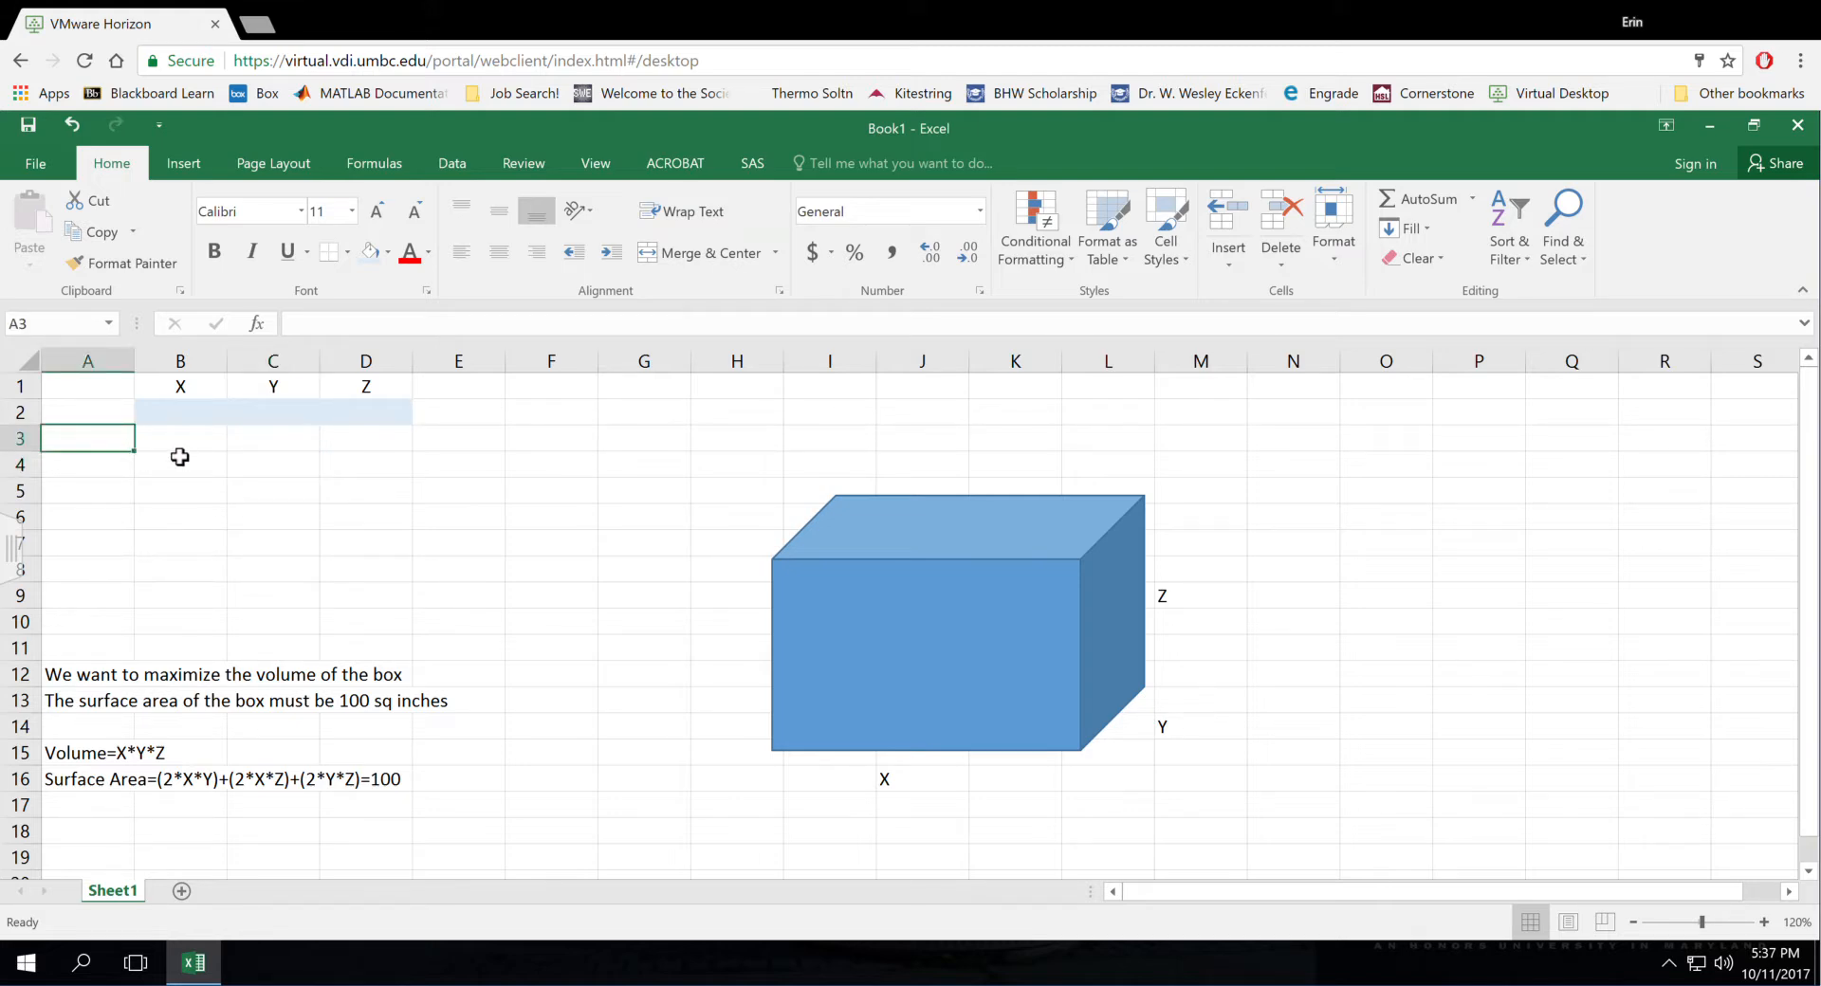
pyautogui.write('Volume')
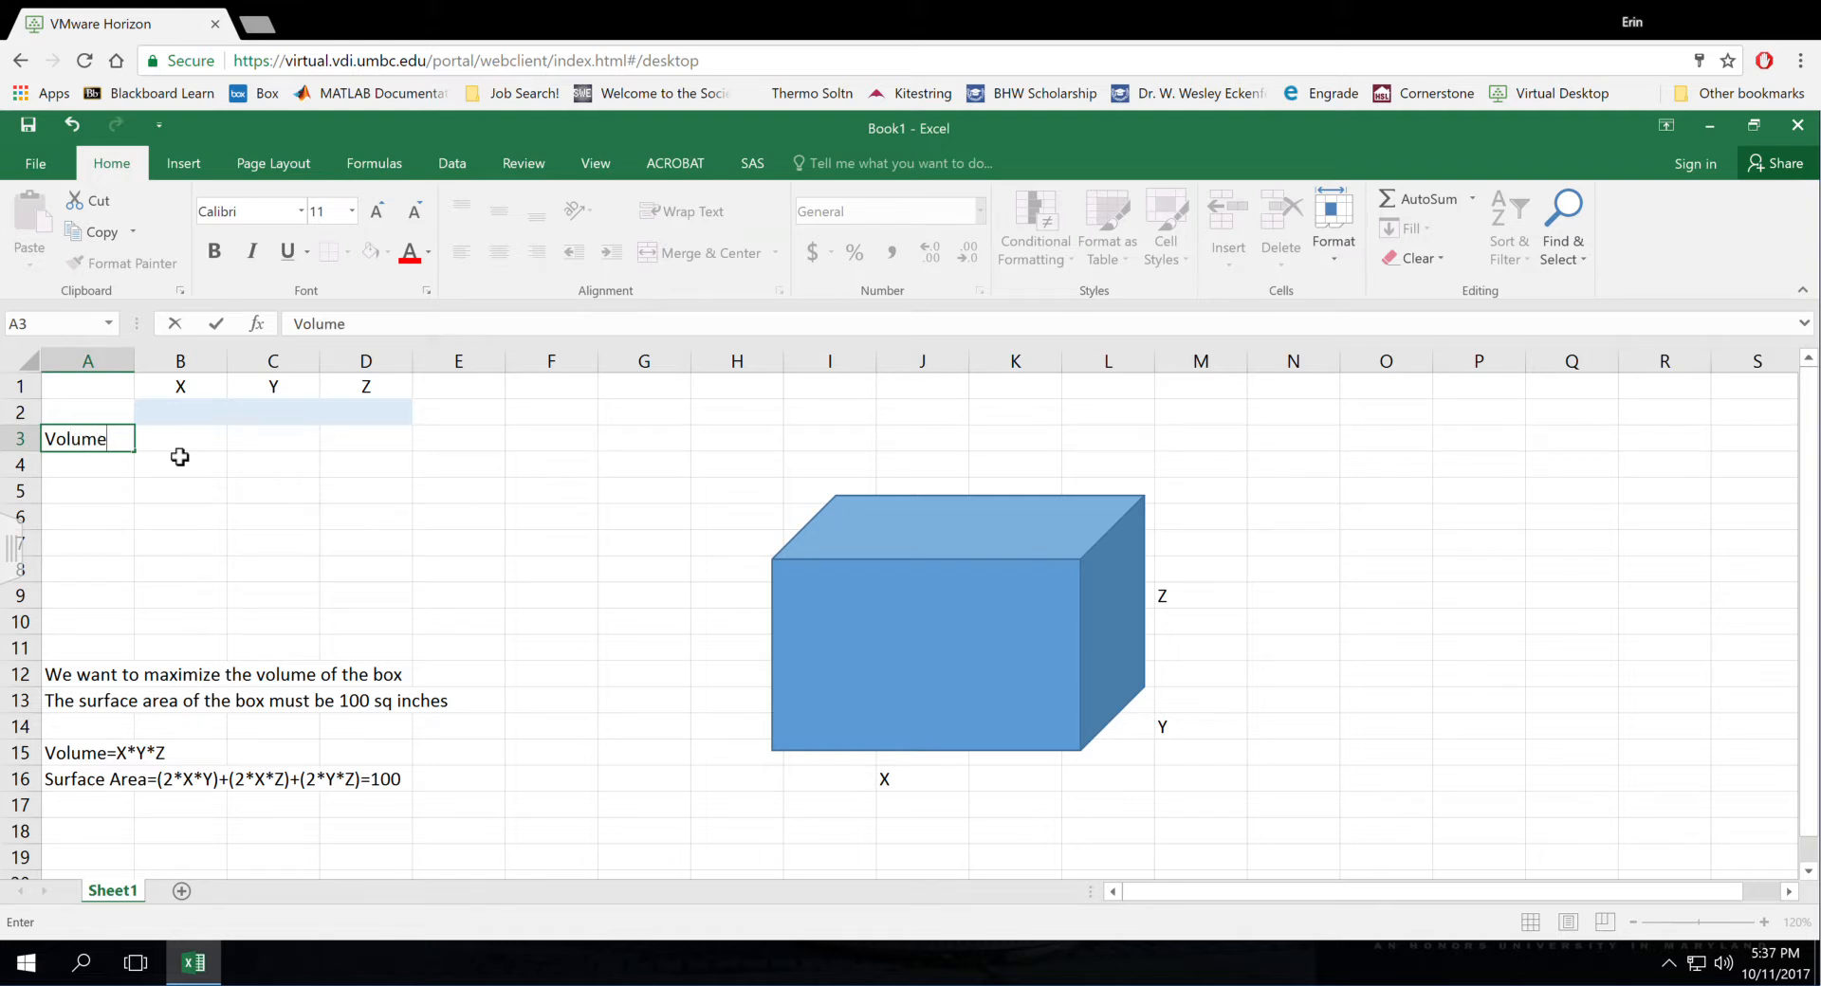
pyautogui.press('Tab')
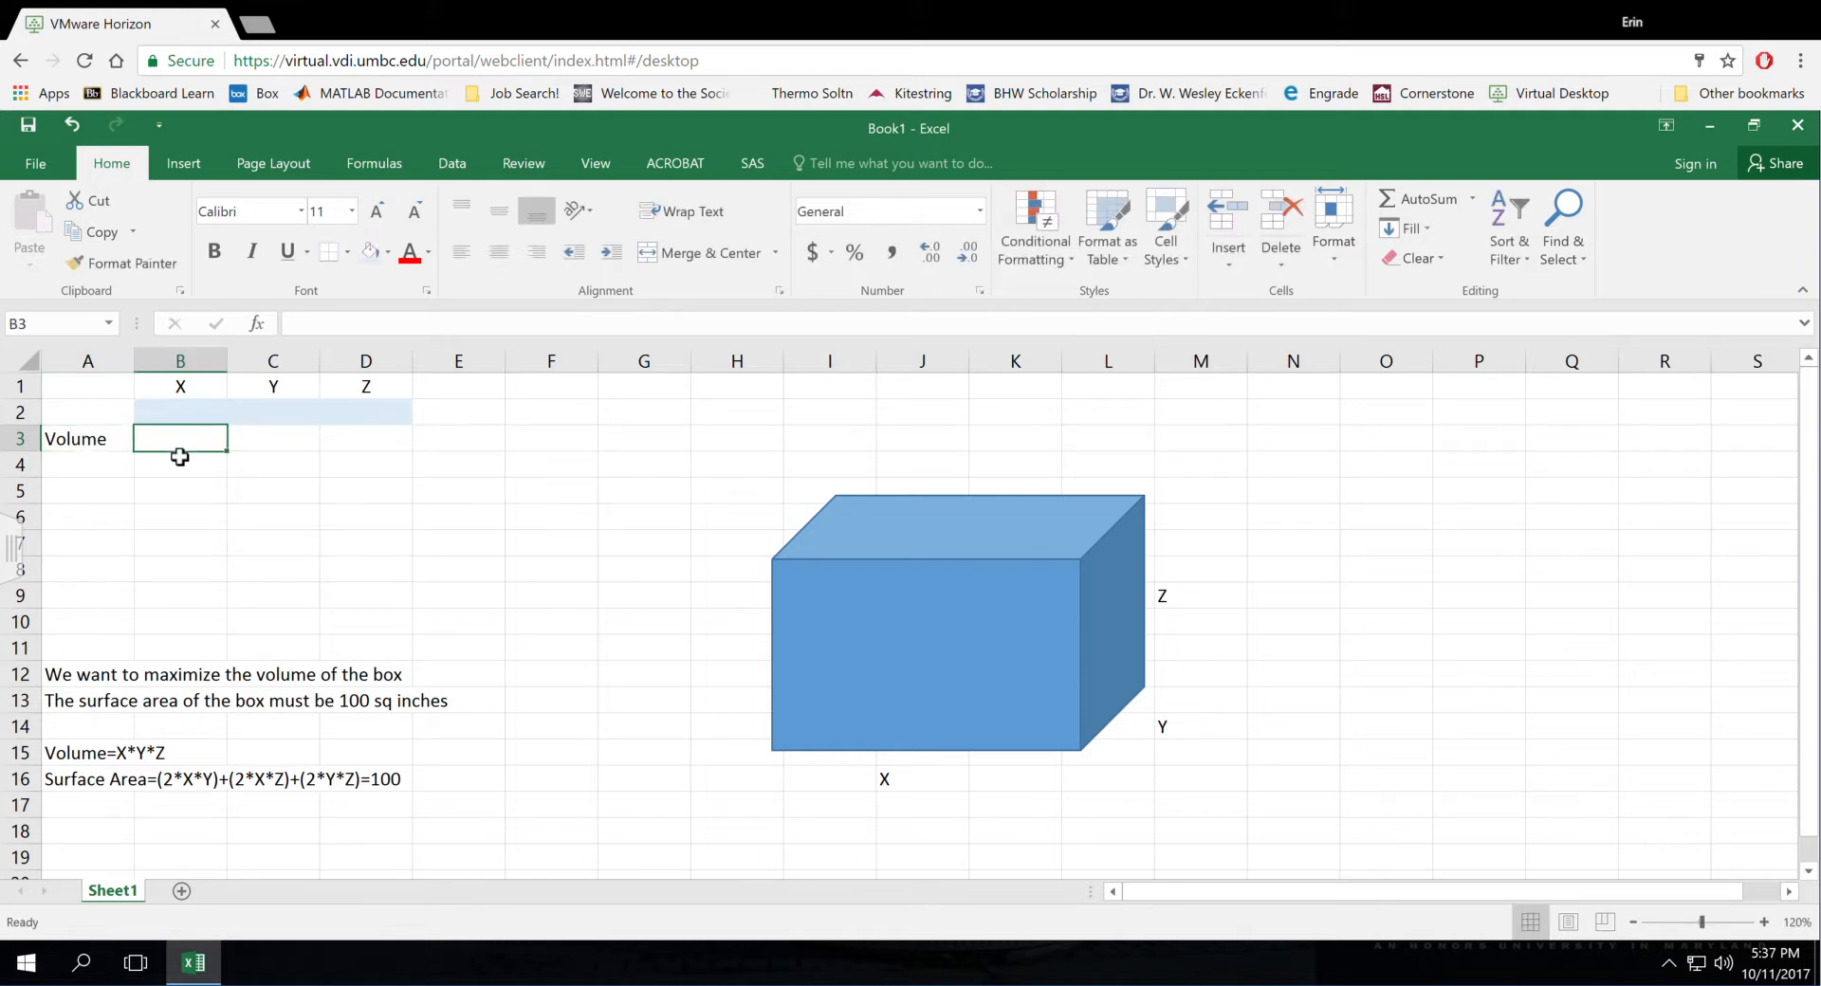
pyautogui.write('=')
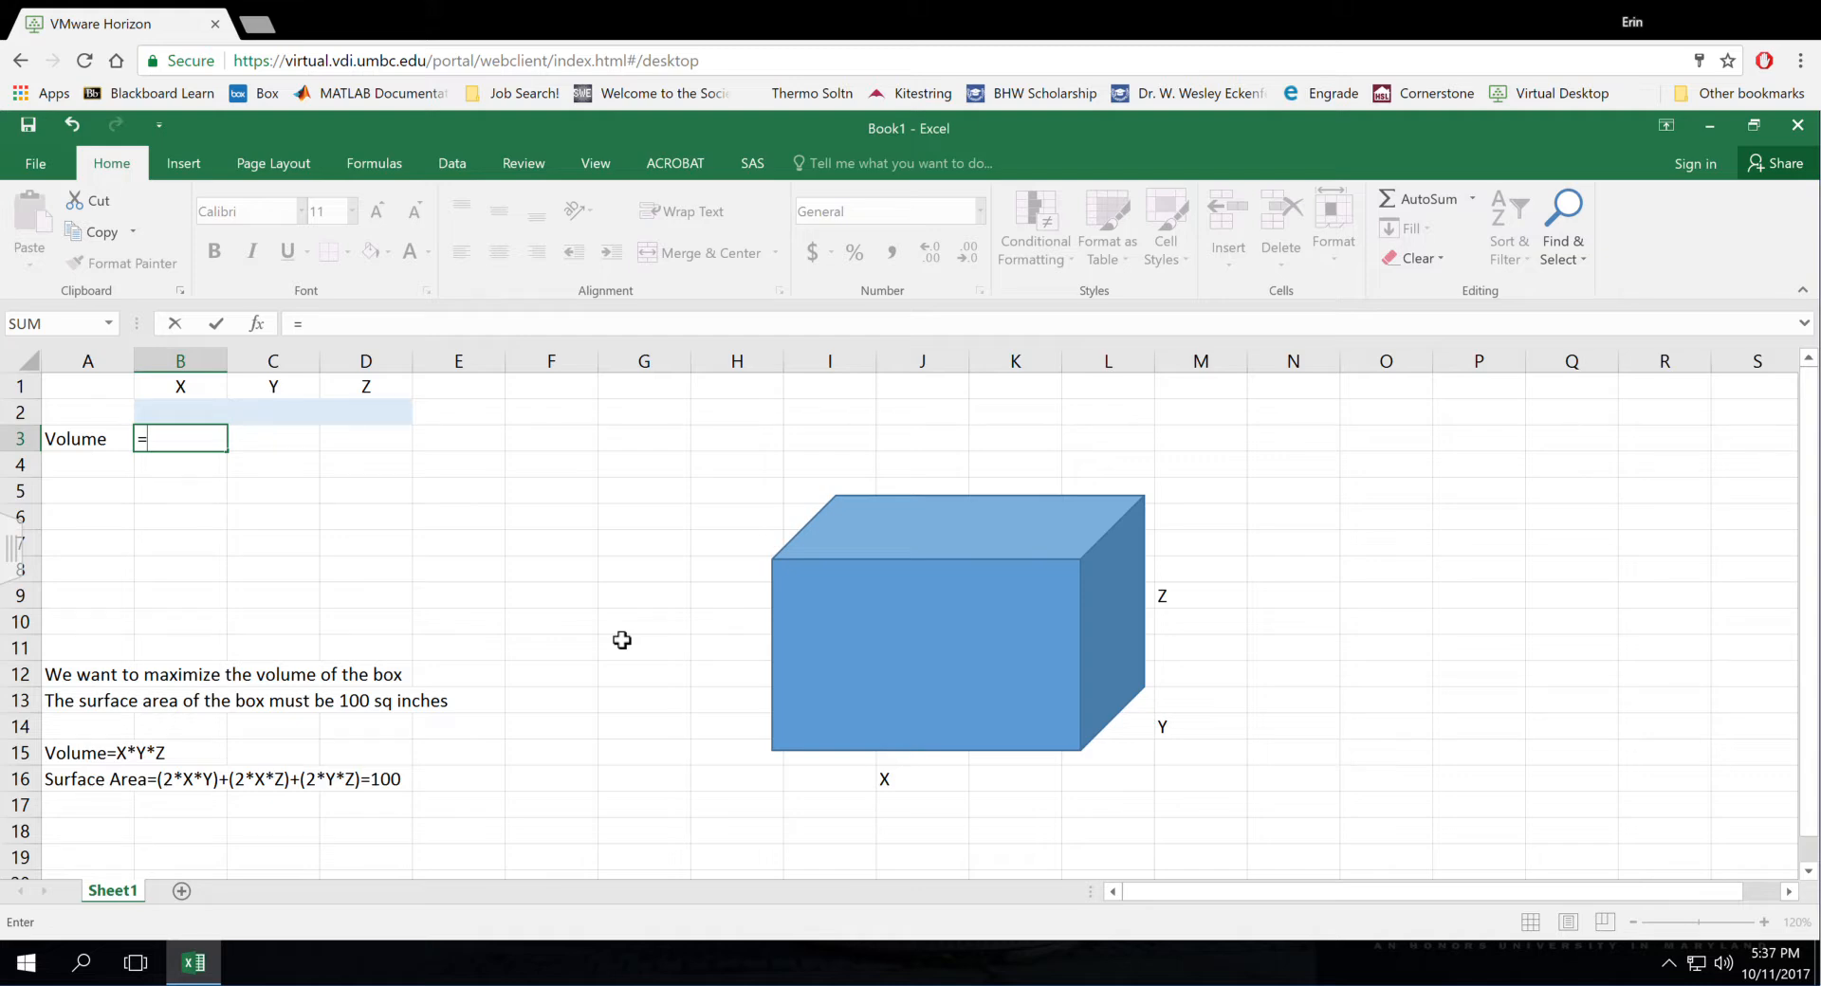
pyautogui.click(180, 413)
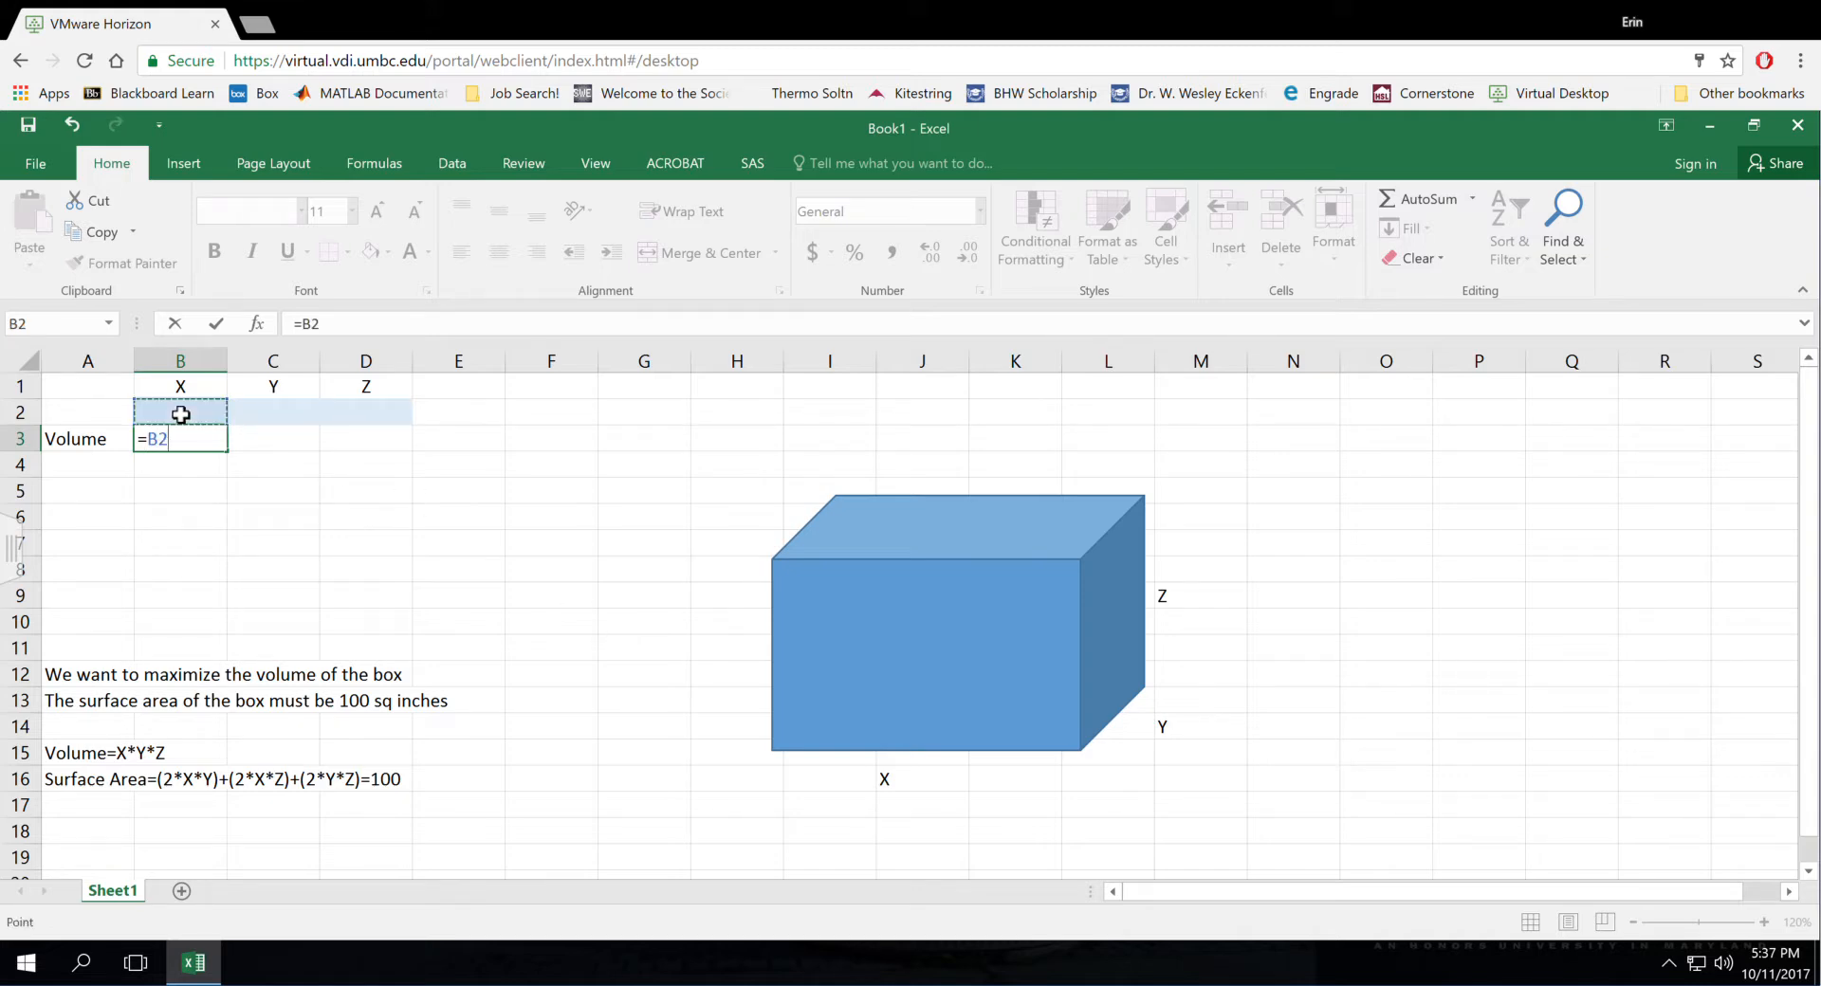
pyautogui.write('*')
pyautogui.click(308, 421)
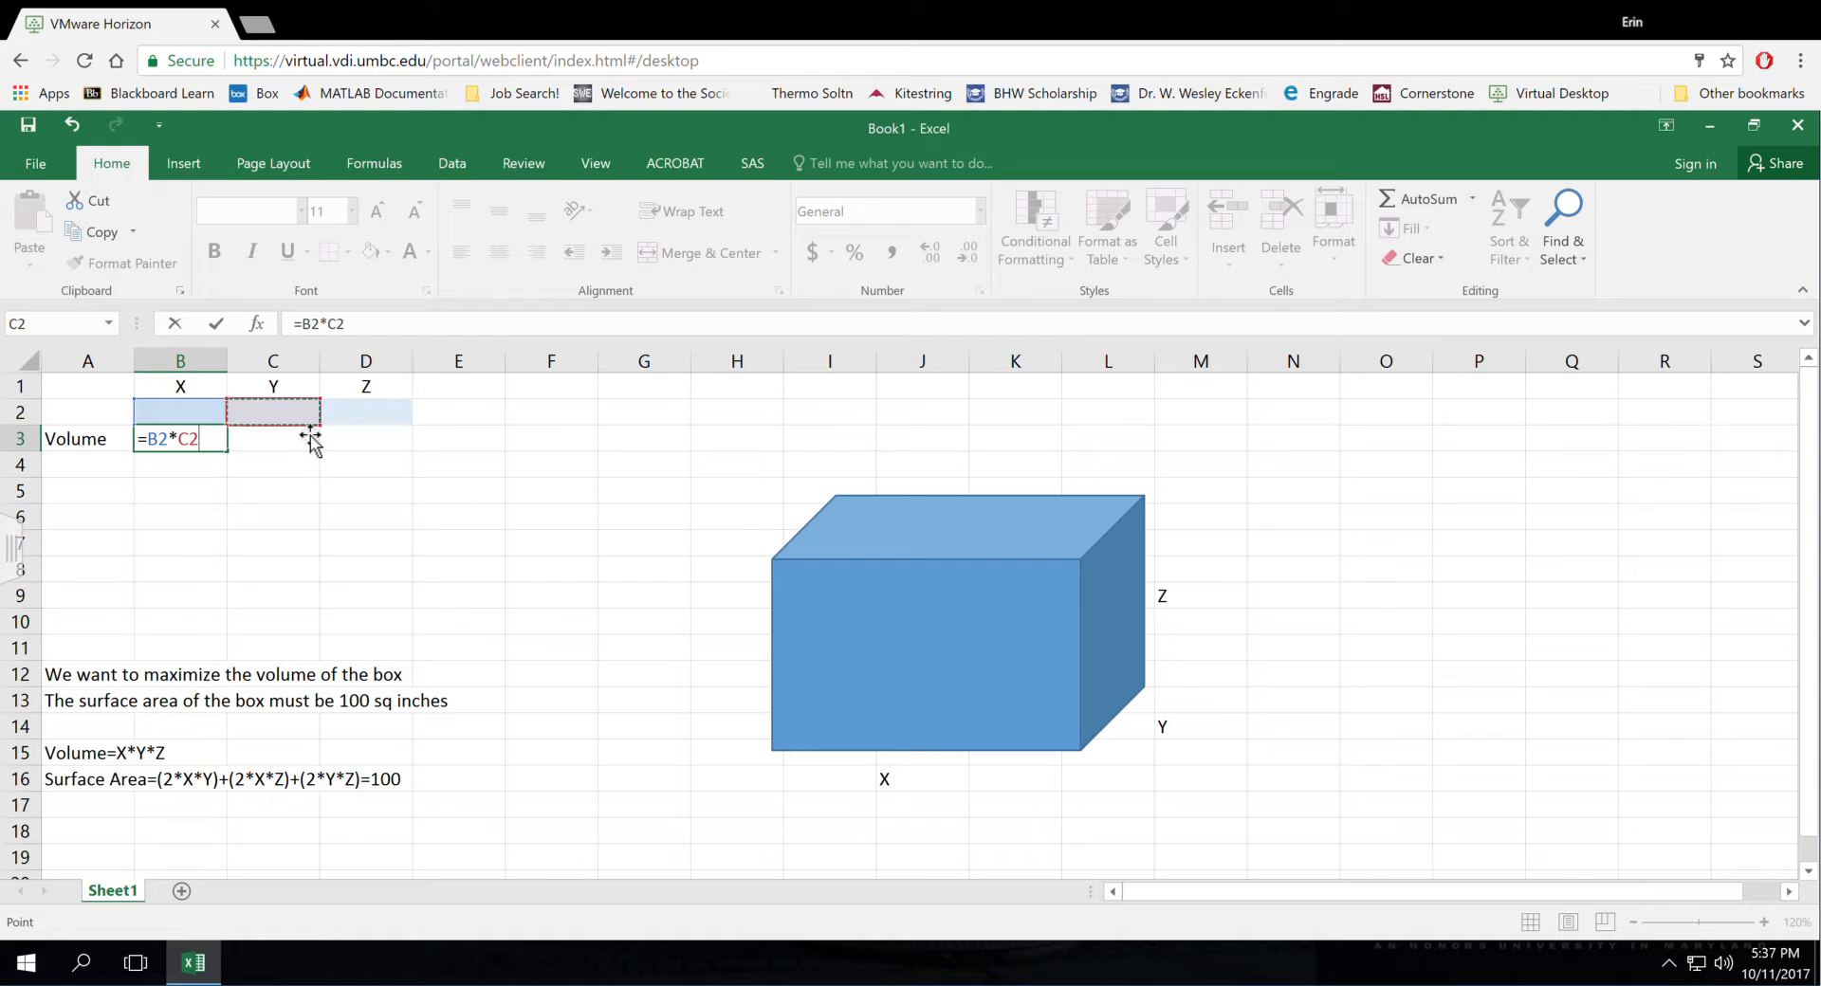
pyautogui.write('*')
pyautogui.click(382, 423)
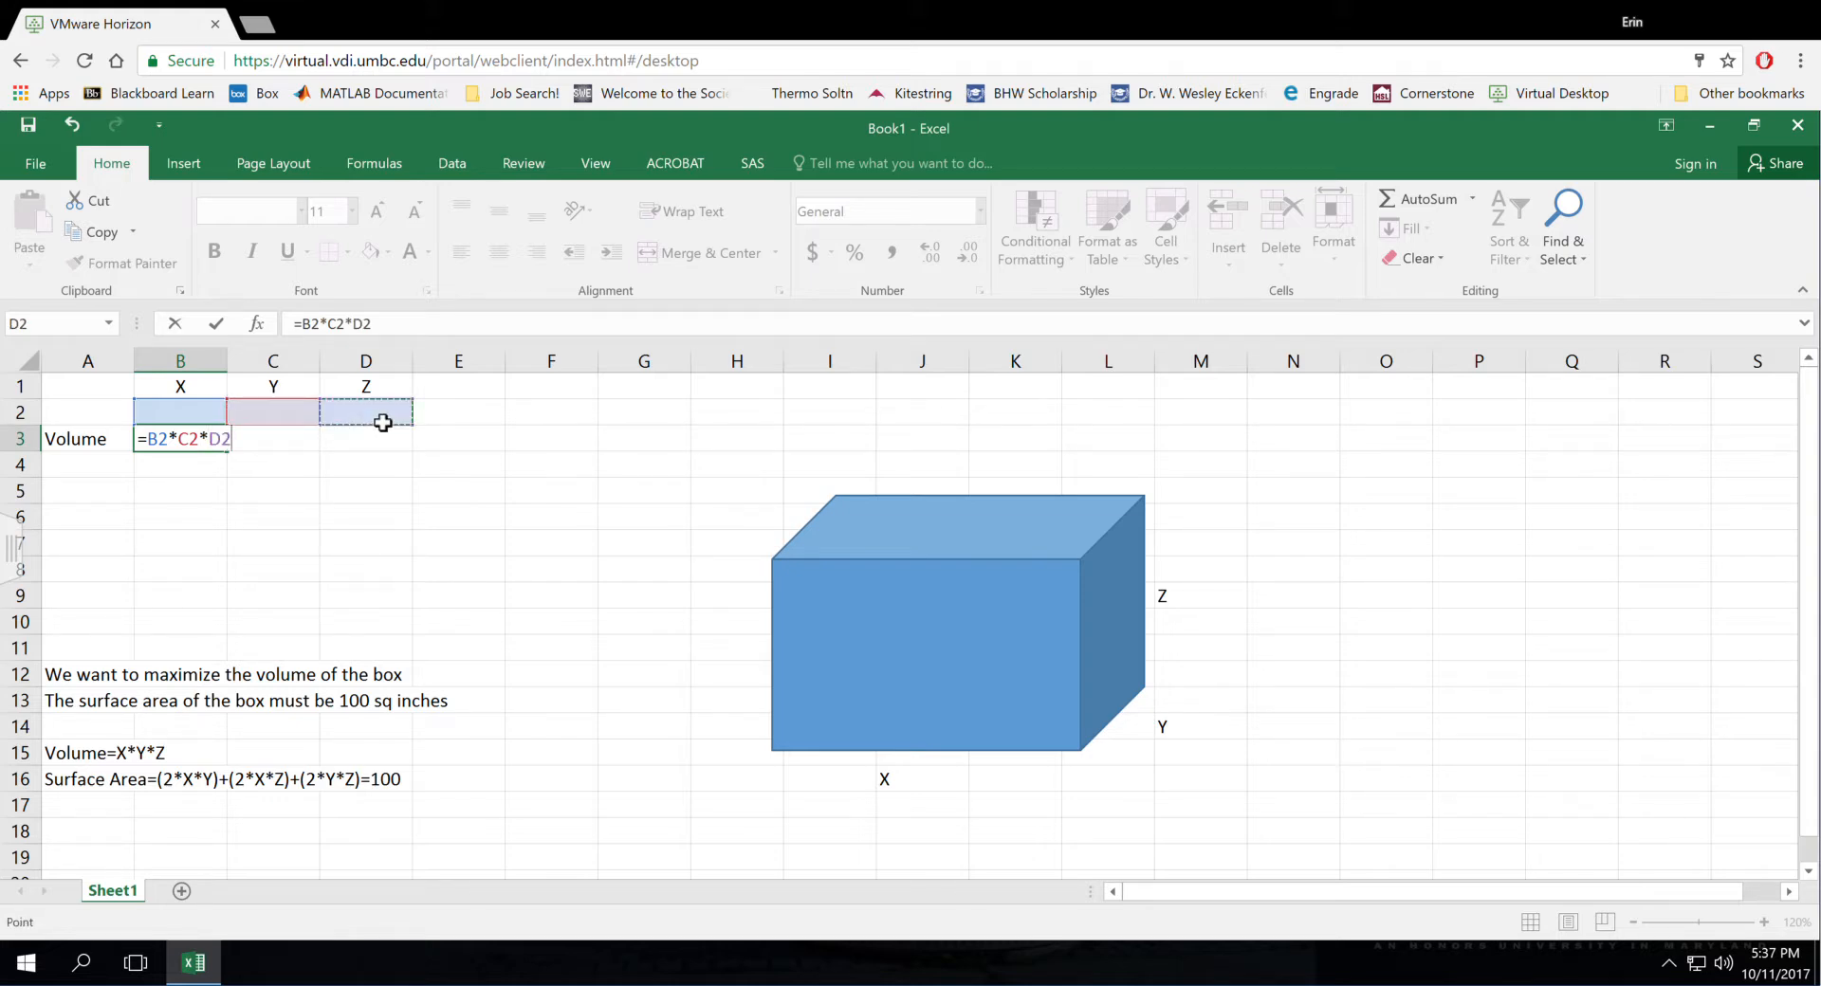
pyautogui.press('Return')
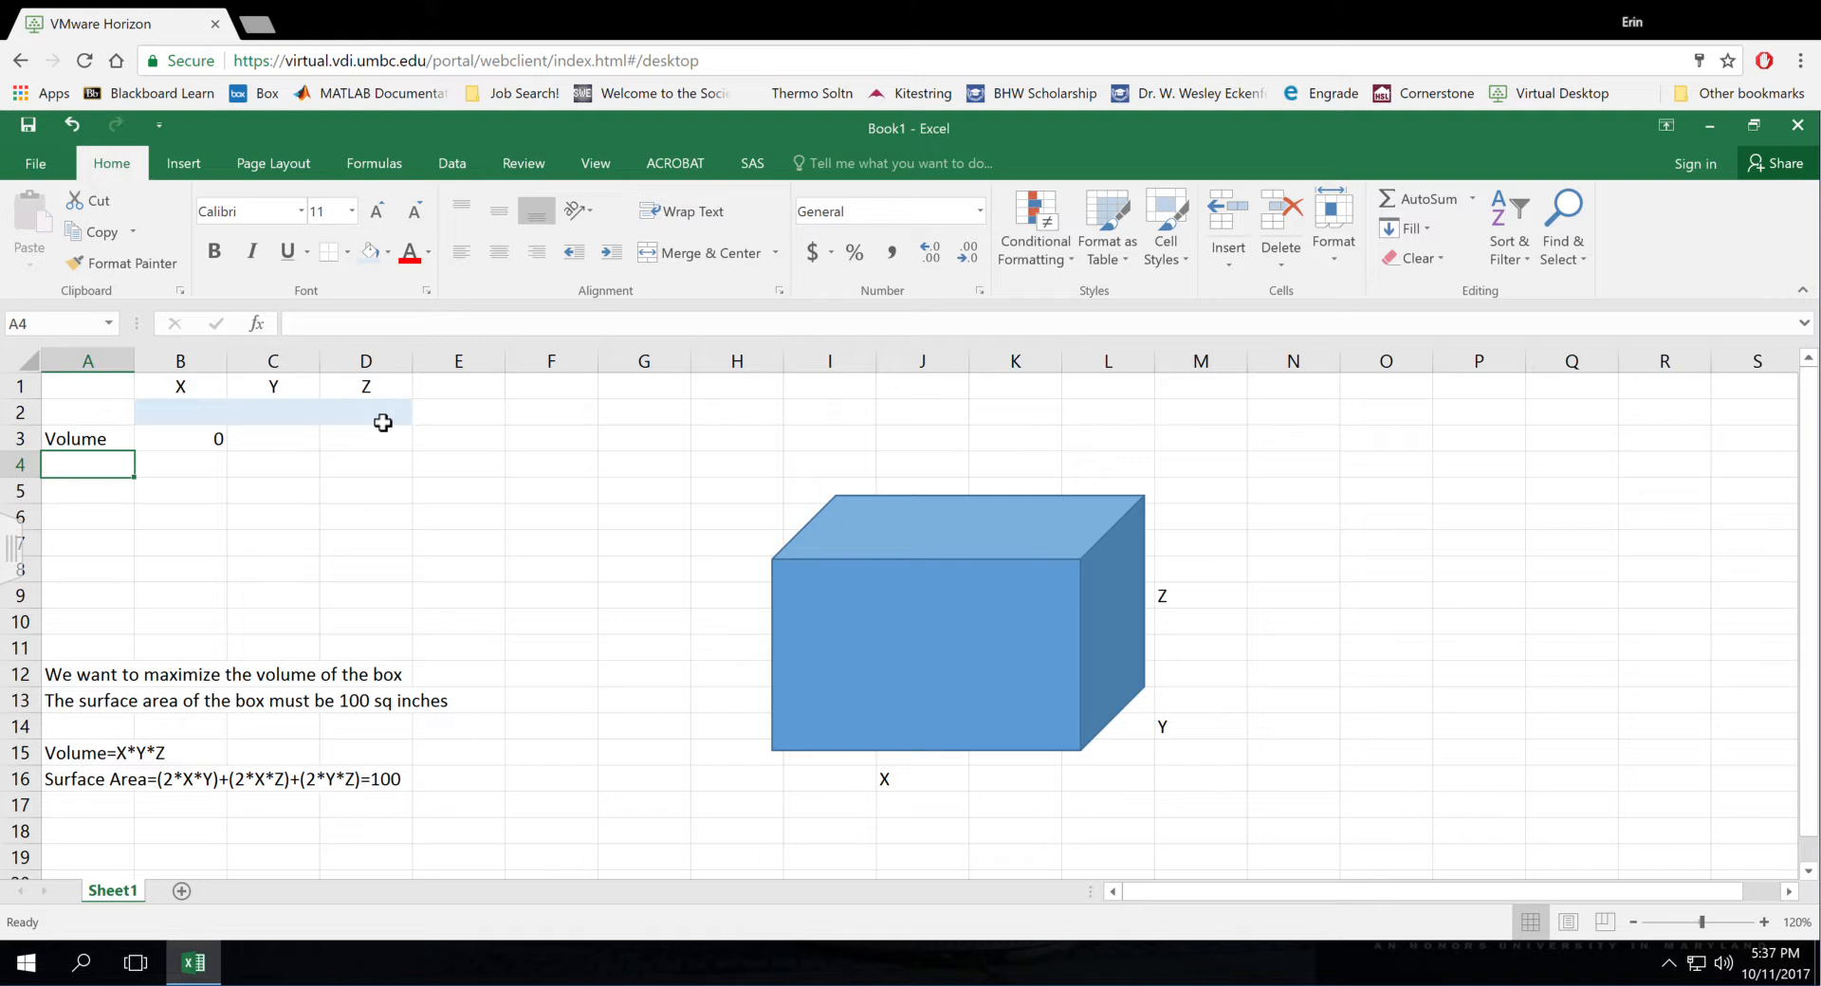
# Step: Label A4 "SA" and begin the surface area formula in B4 with =(2*B2*C2)+(2*B2*D2)
pyautogui.write('SA')
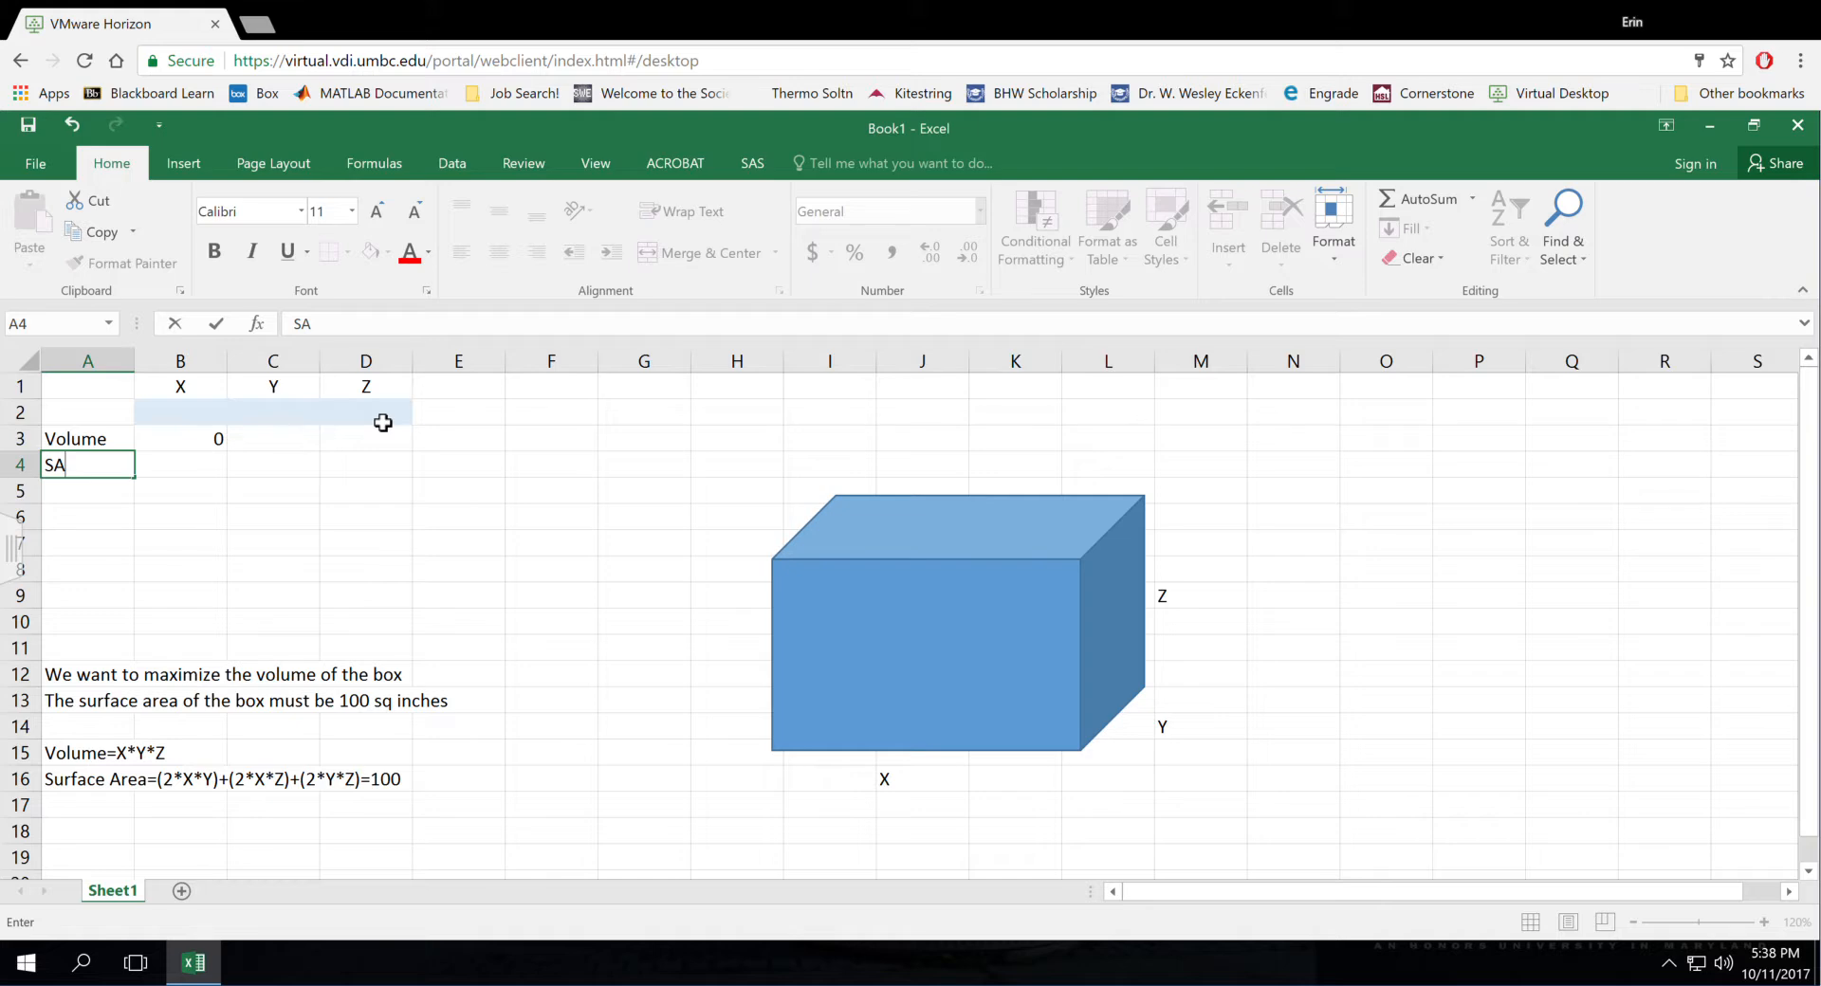
pyautogui.press('Tab')
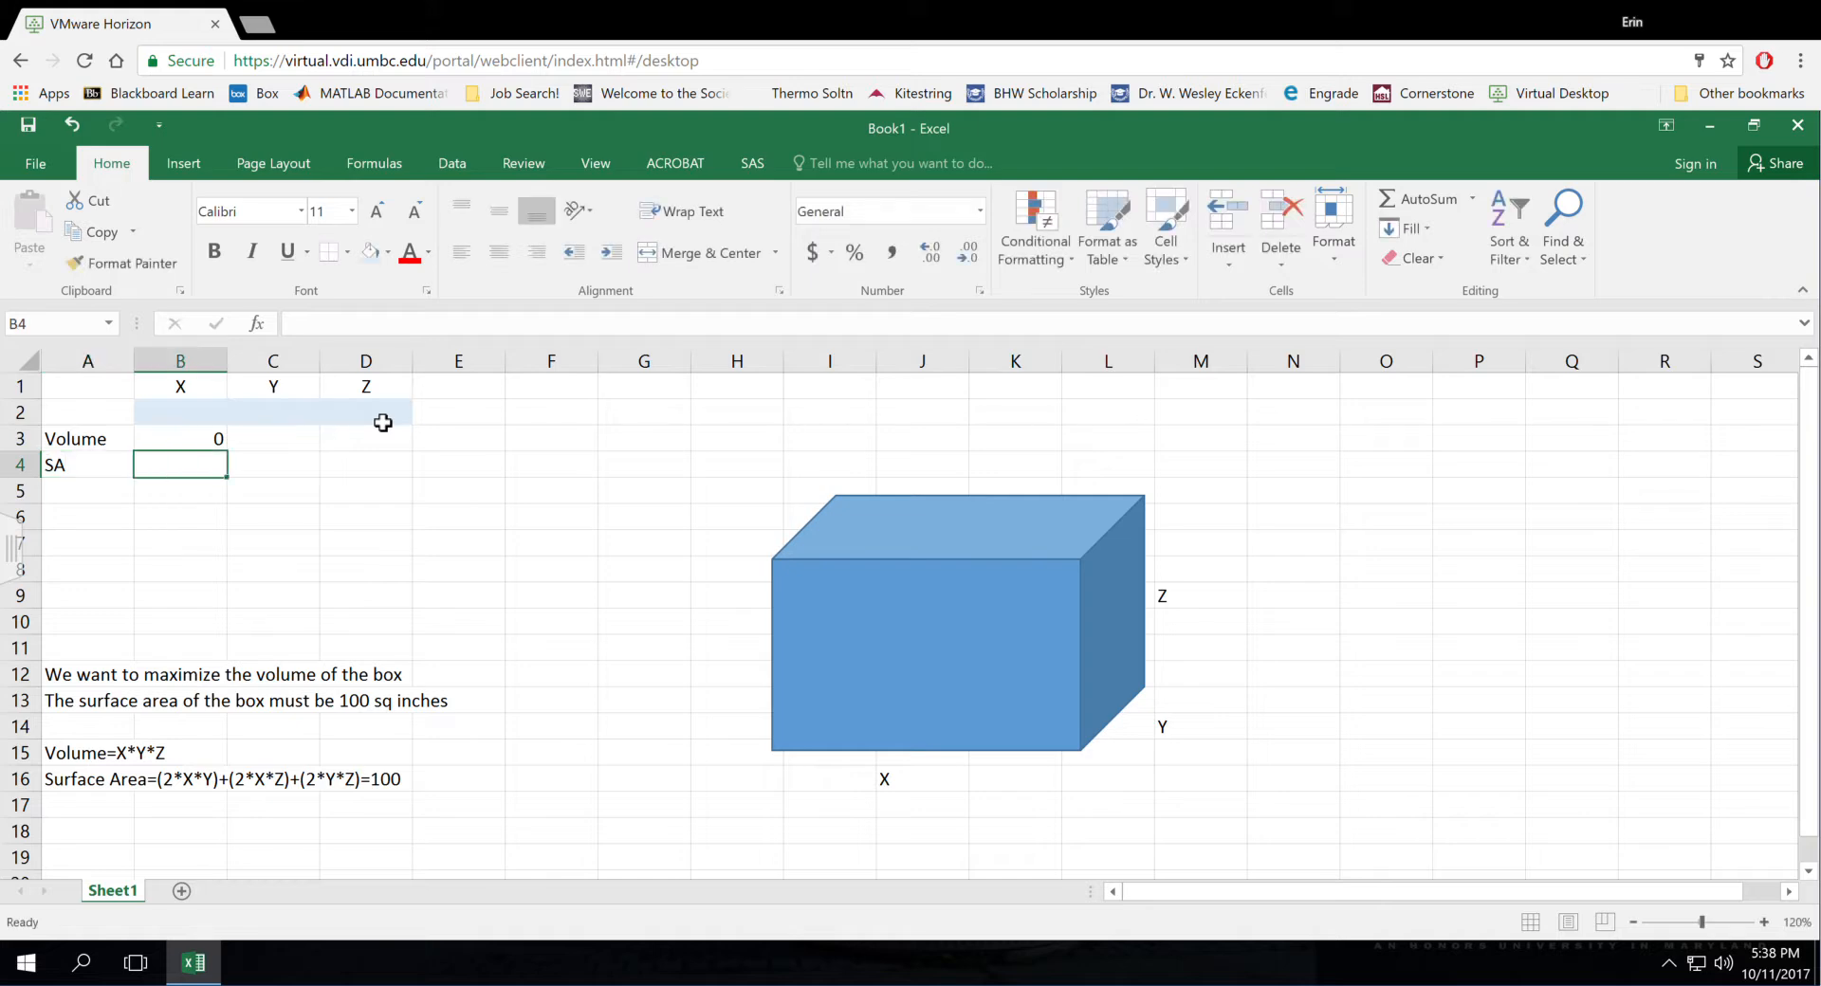
pyautogui.write('=(')
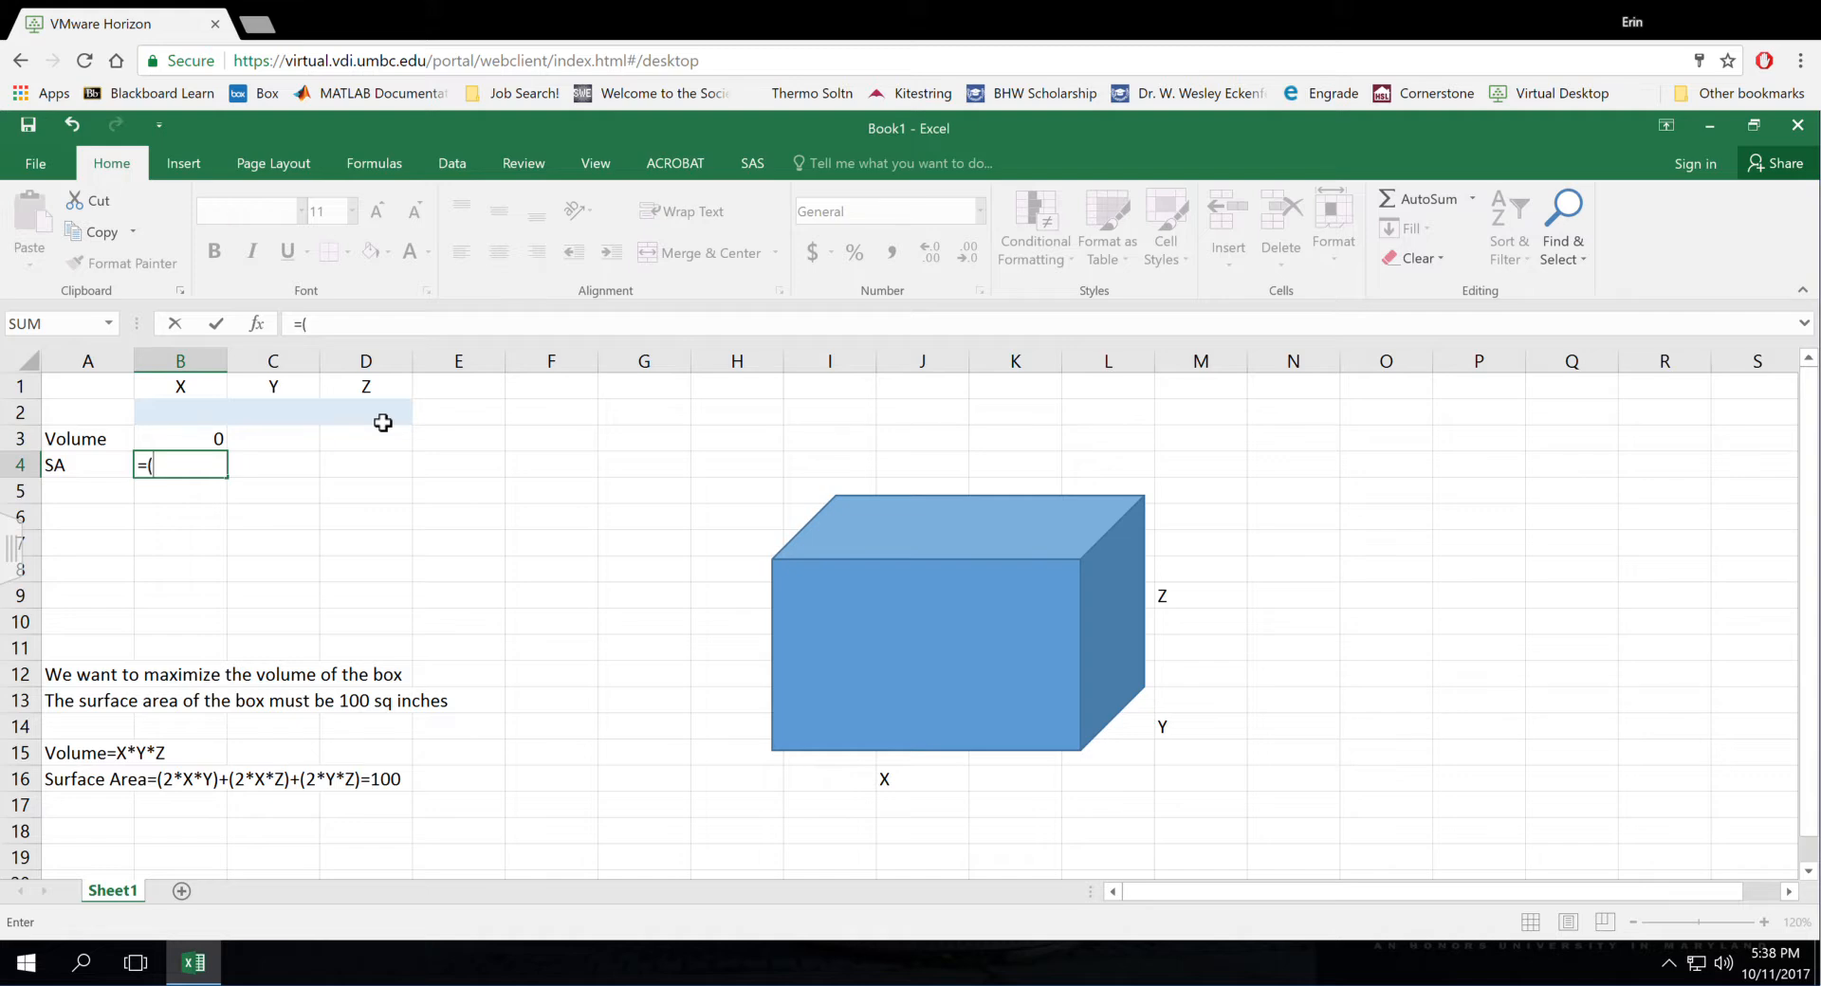
pyautogui.write('2*')
pyautogui.click(208, 414)
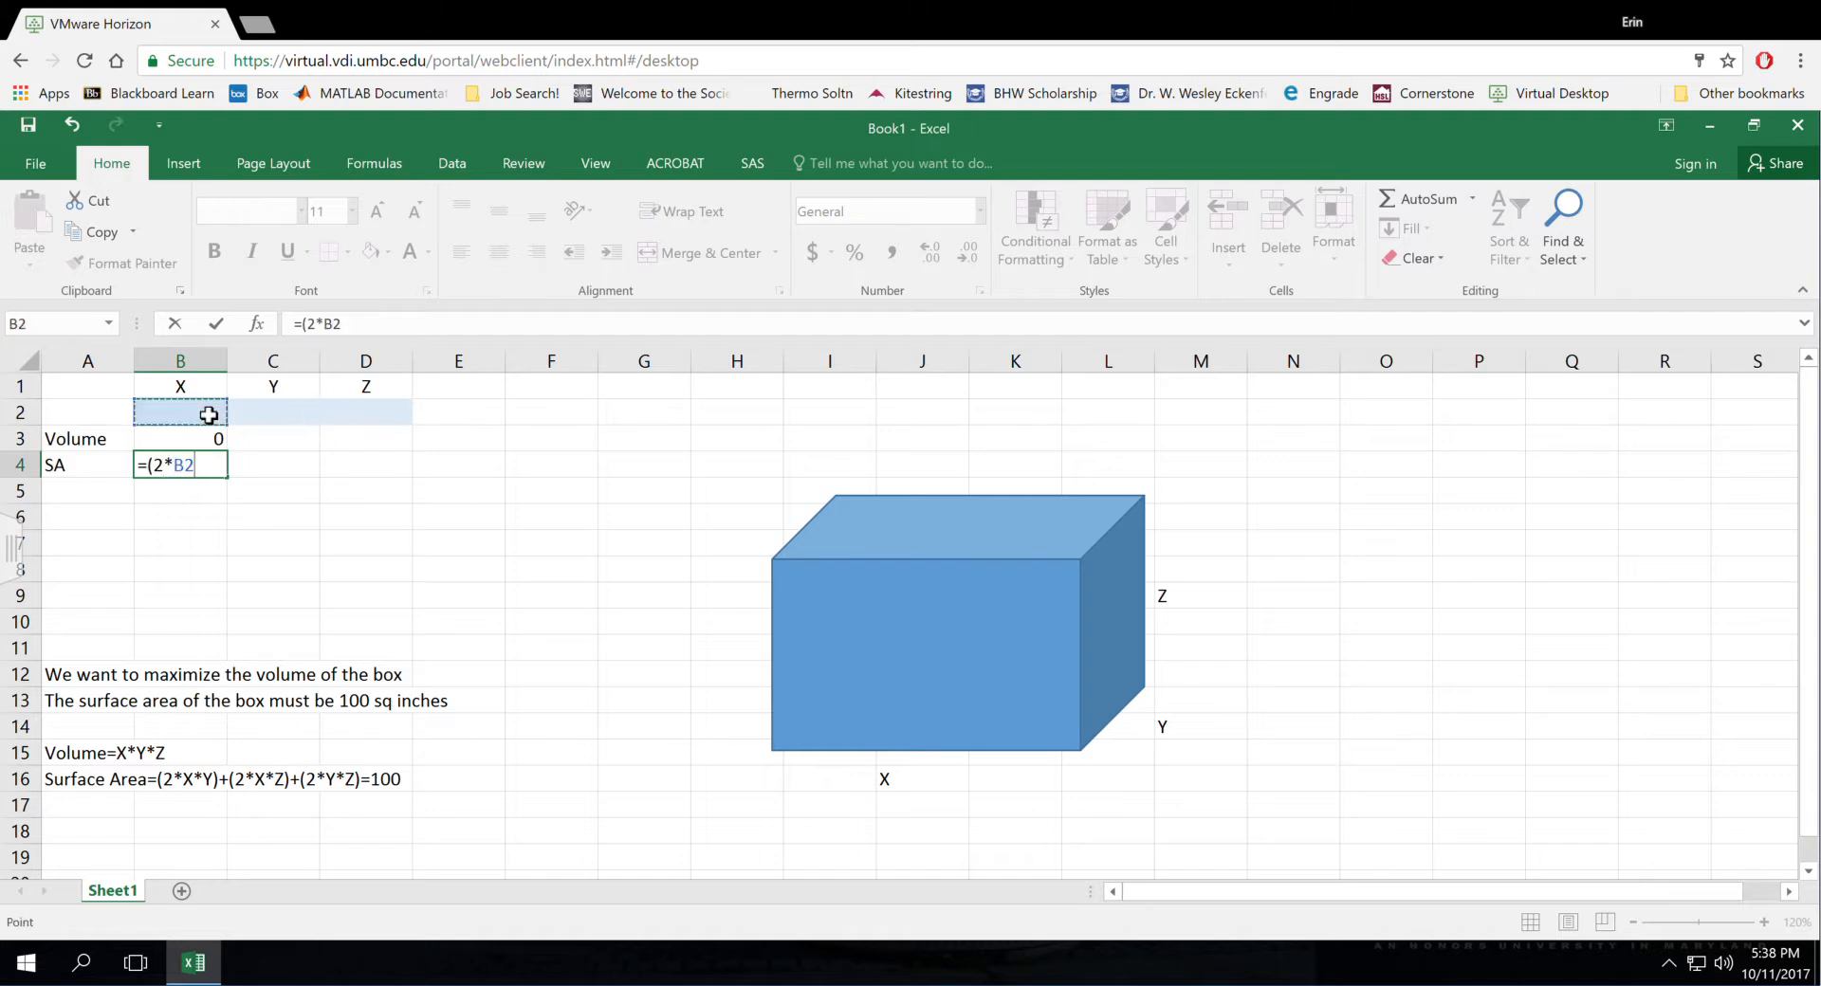
pyautogui.write('*')
pyautogui.click(289, 428)
pyautogui.write(')+(2*')
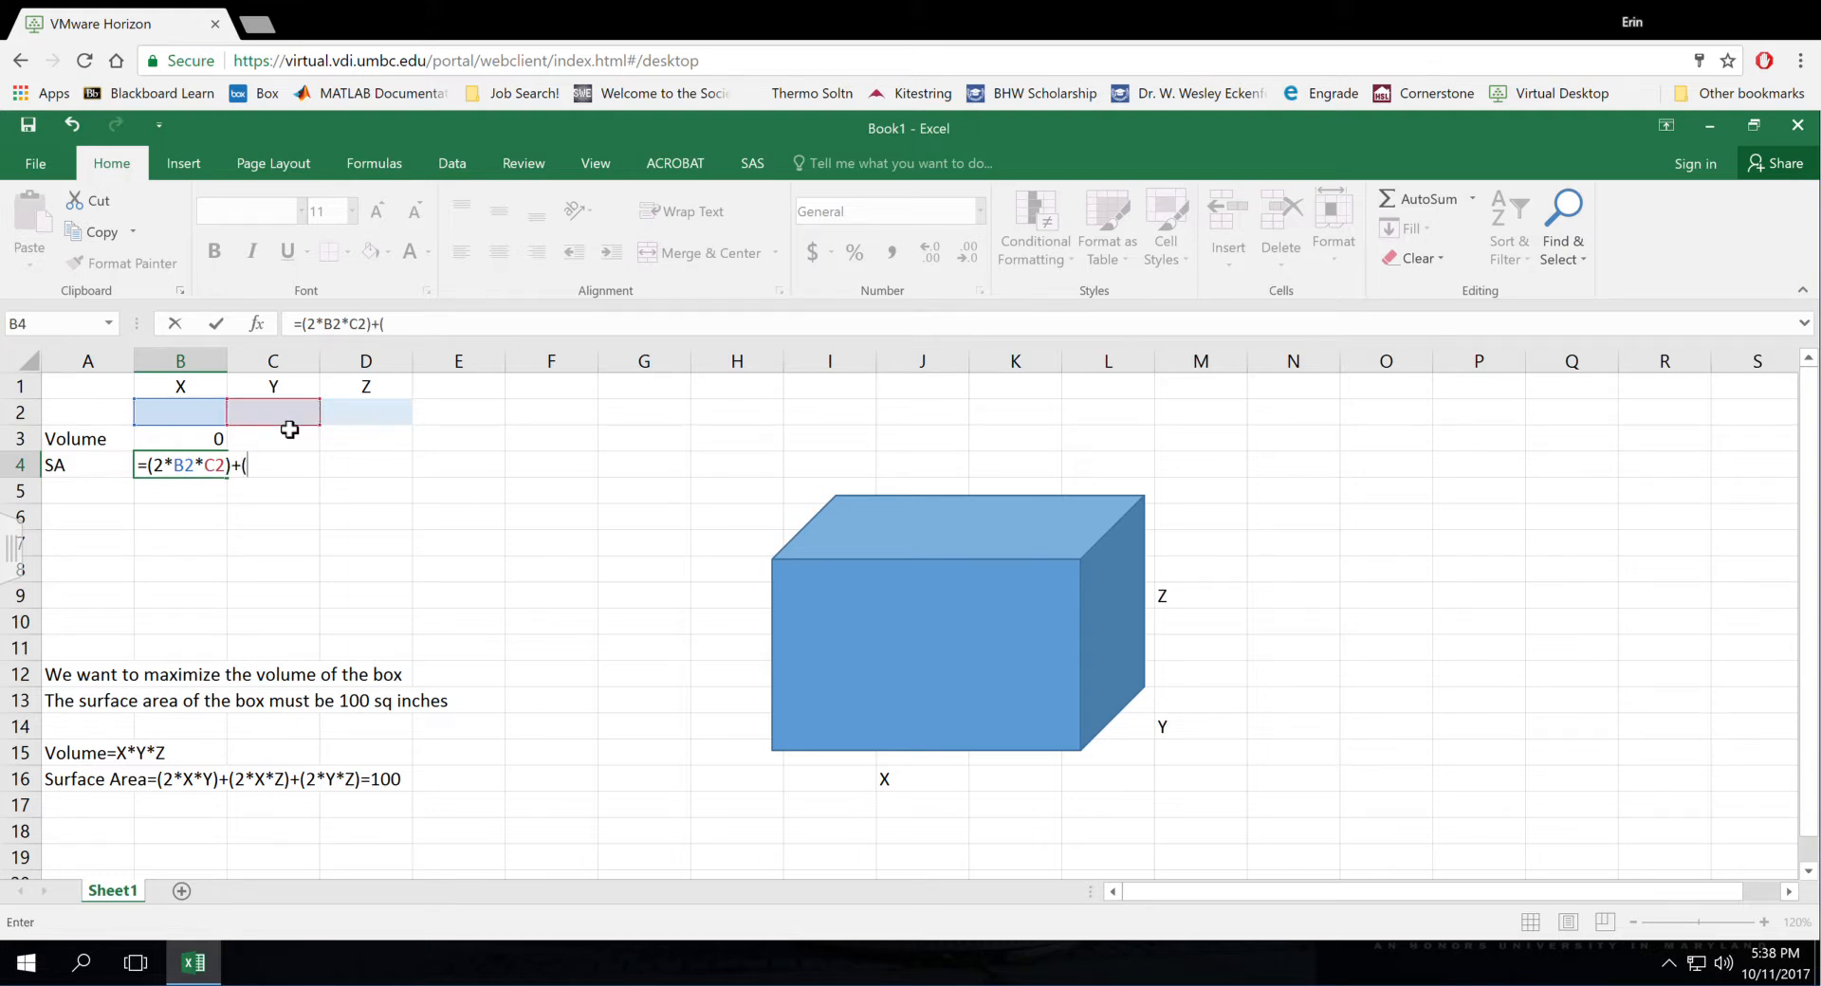
pyautogui.click(211, 429)
pyautogui.write('*')
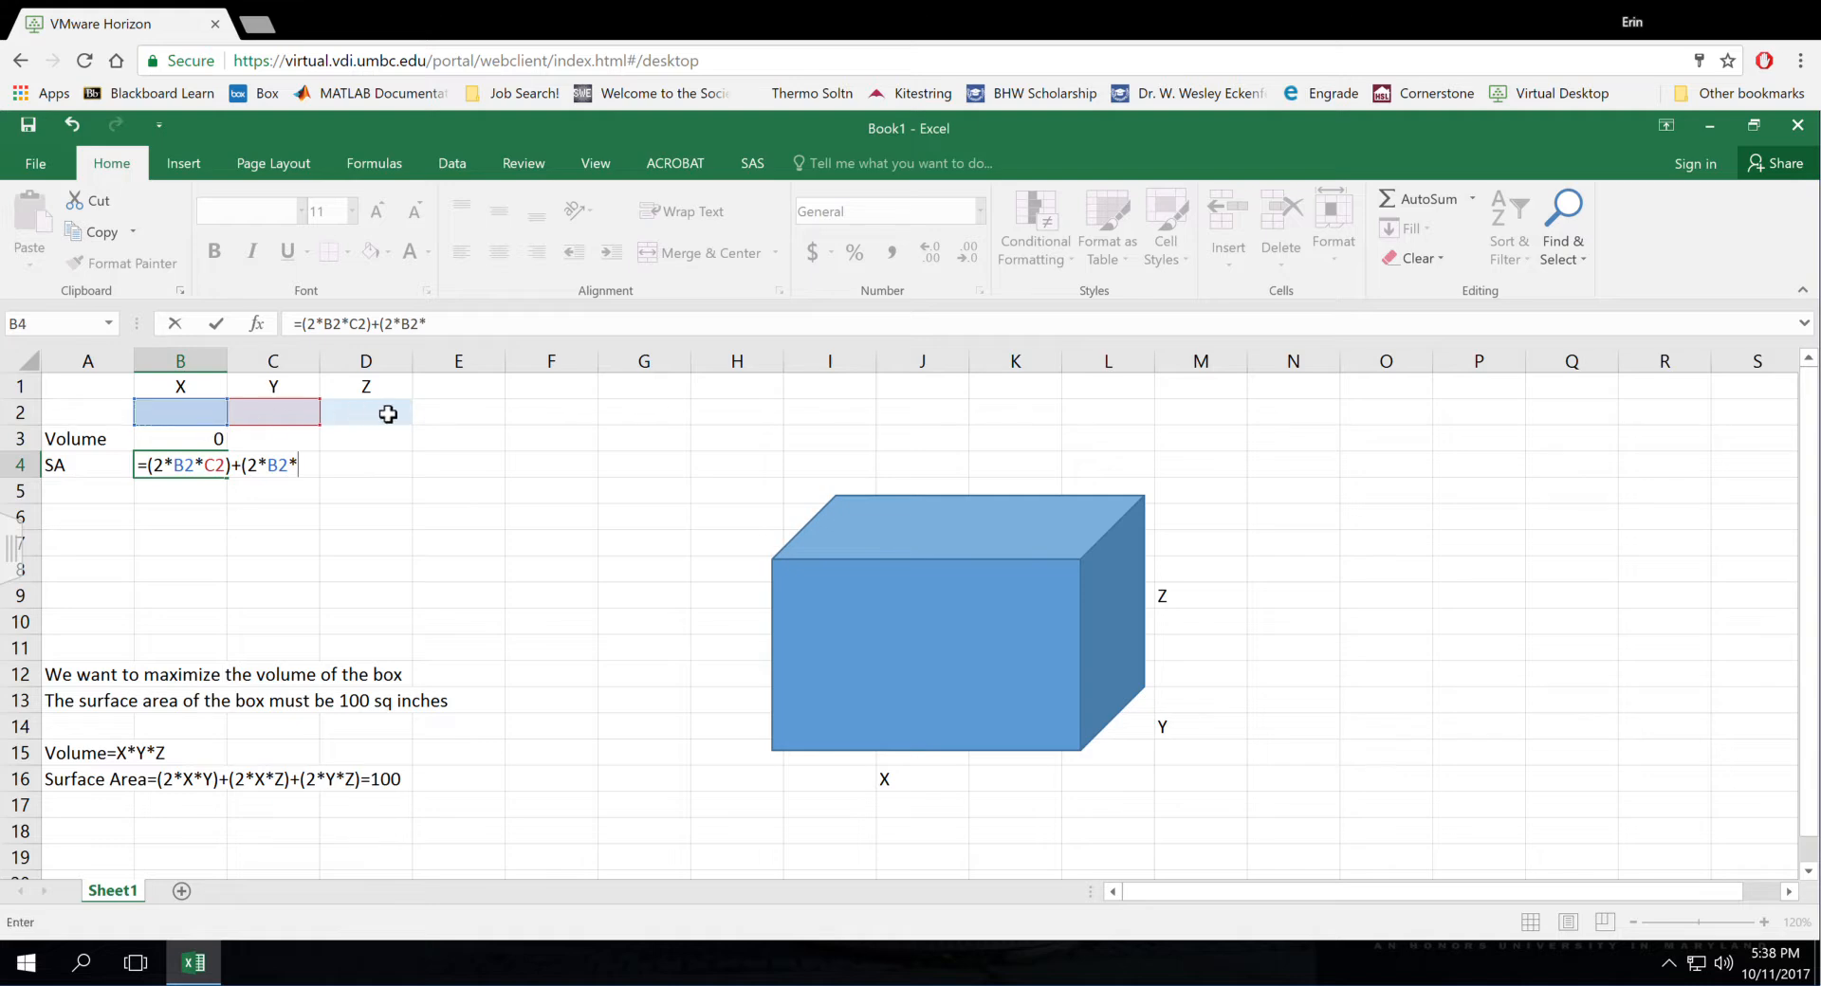
pyautogui.click(394, 425)
pyautogui.write(')')
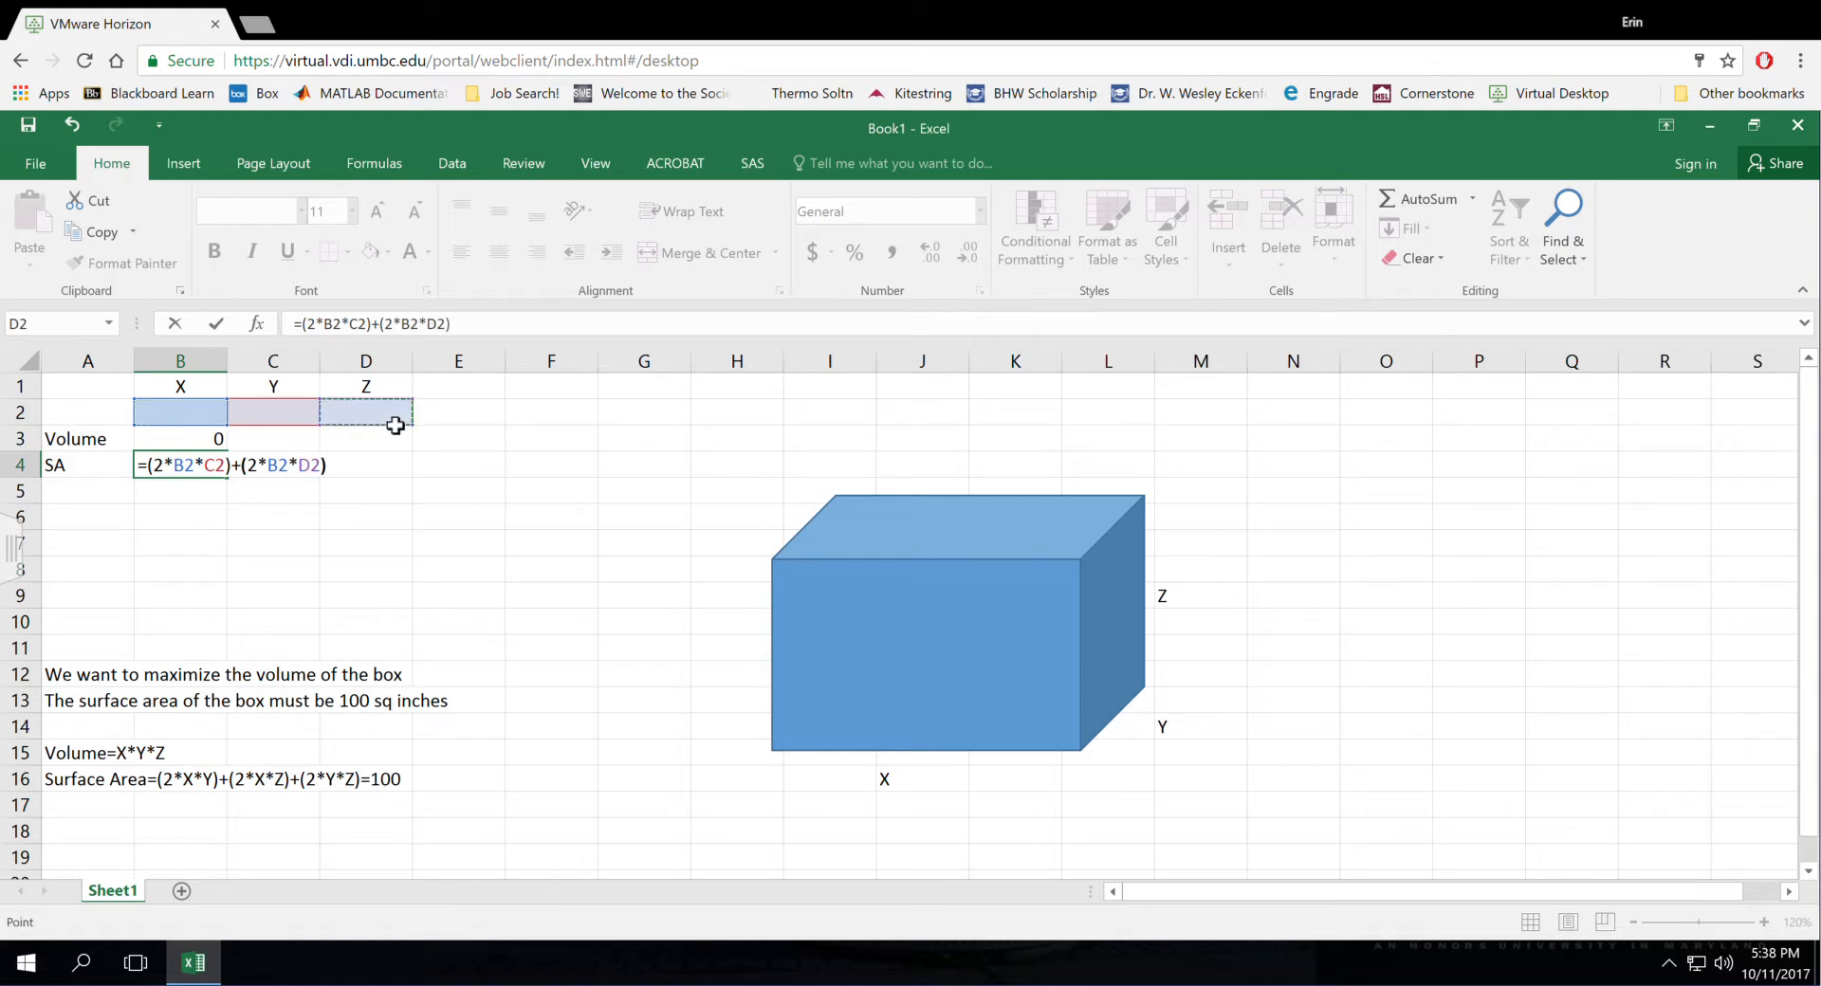
# Step: Complete the surface area formula in B4 by adding the third term +(2*C2*D2)
pyautogui.write('+(2*')
pyautogui.click(311, 438)
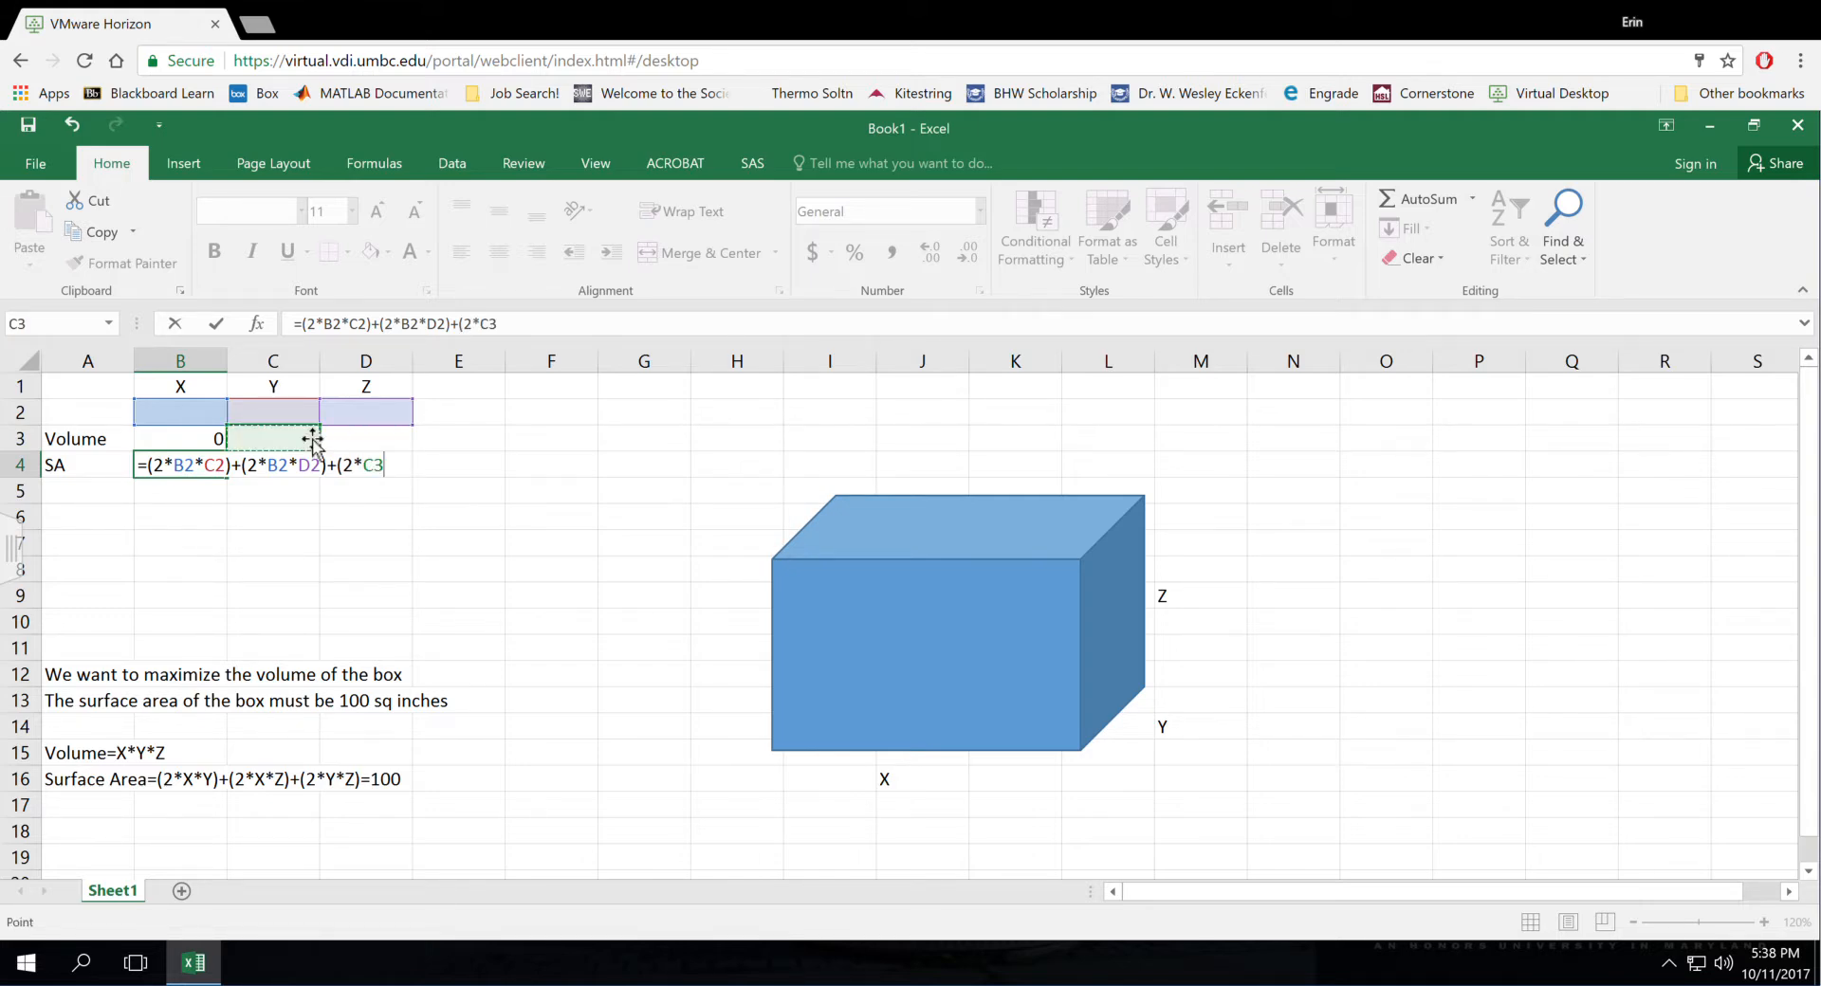
pyautogui.write('*')
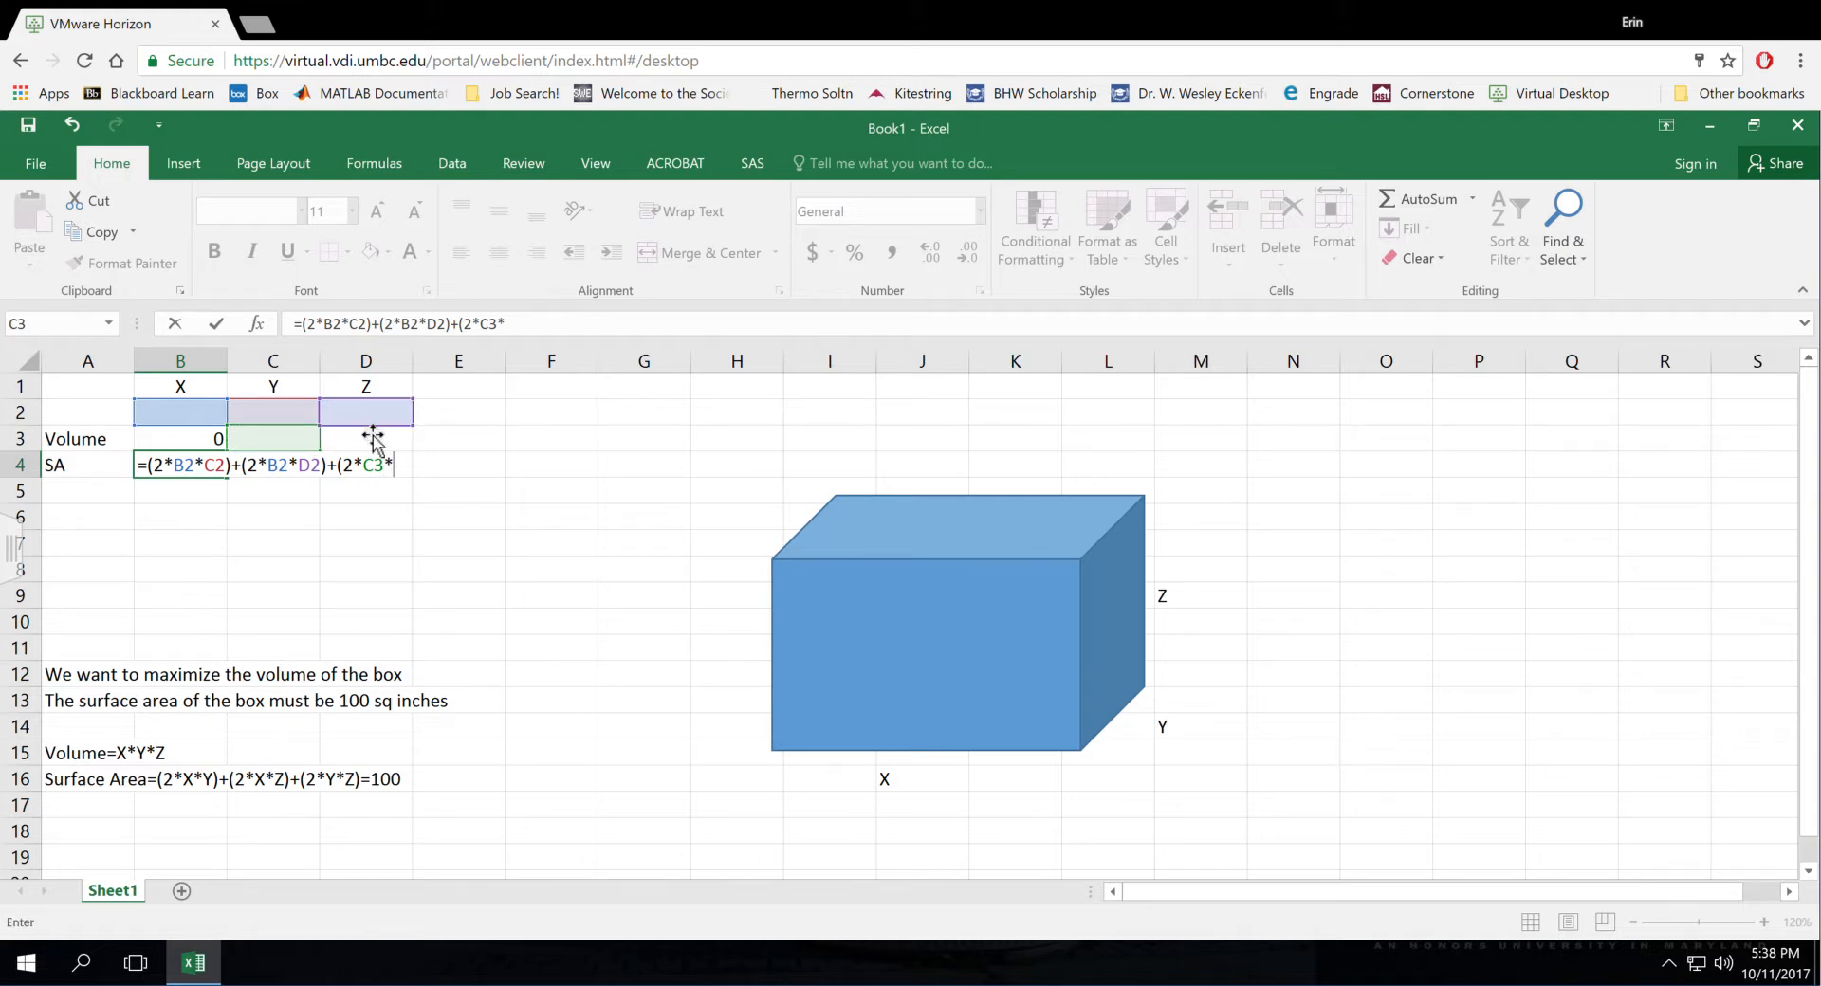
pyautogui.click(390, 425)
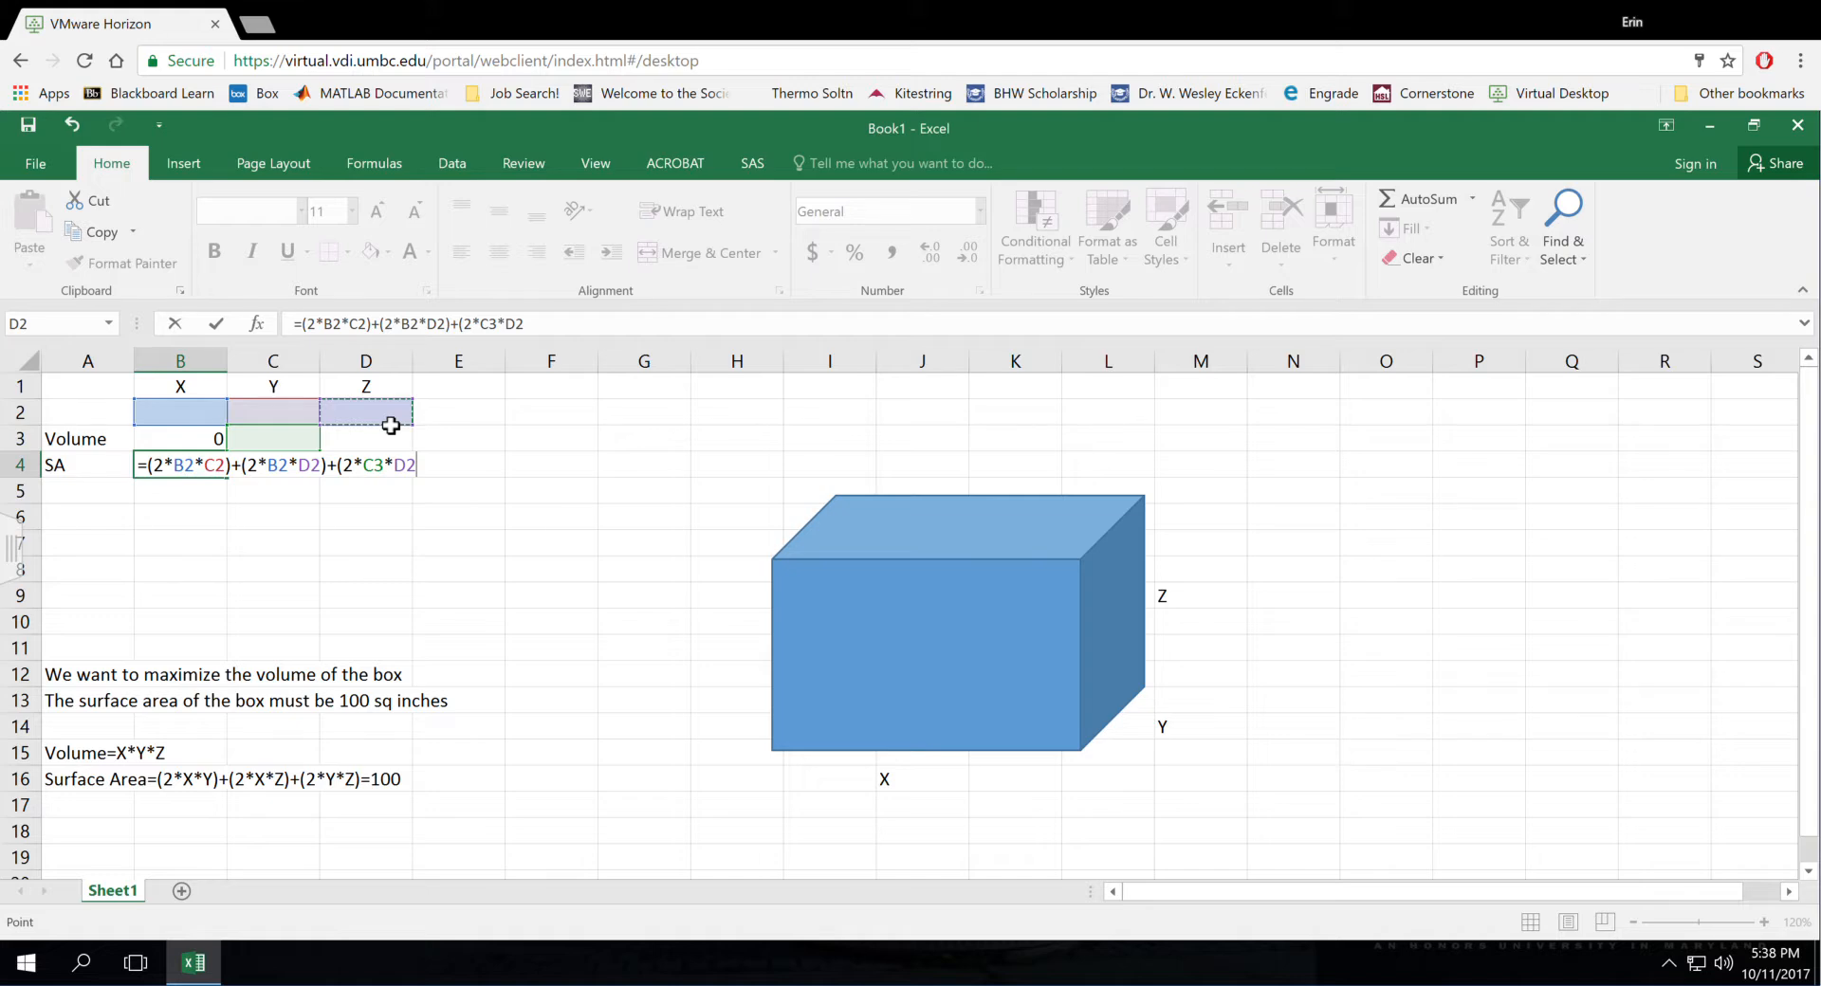
pyautogui.write(')')
pyautogui.click(397, 485)
pyautogui.press('BackSpace')
pyautogui.write('2')
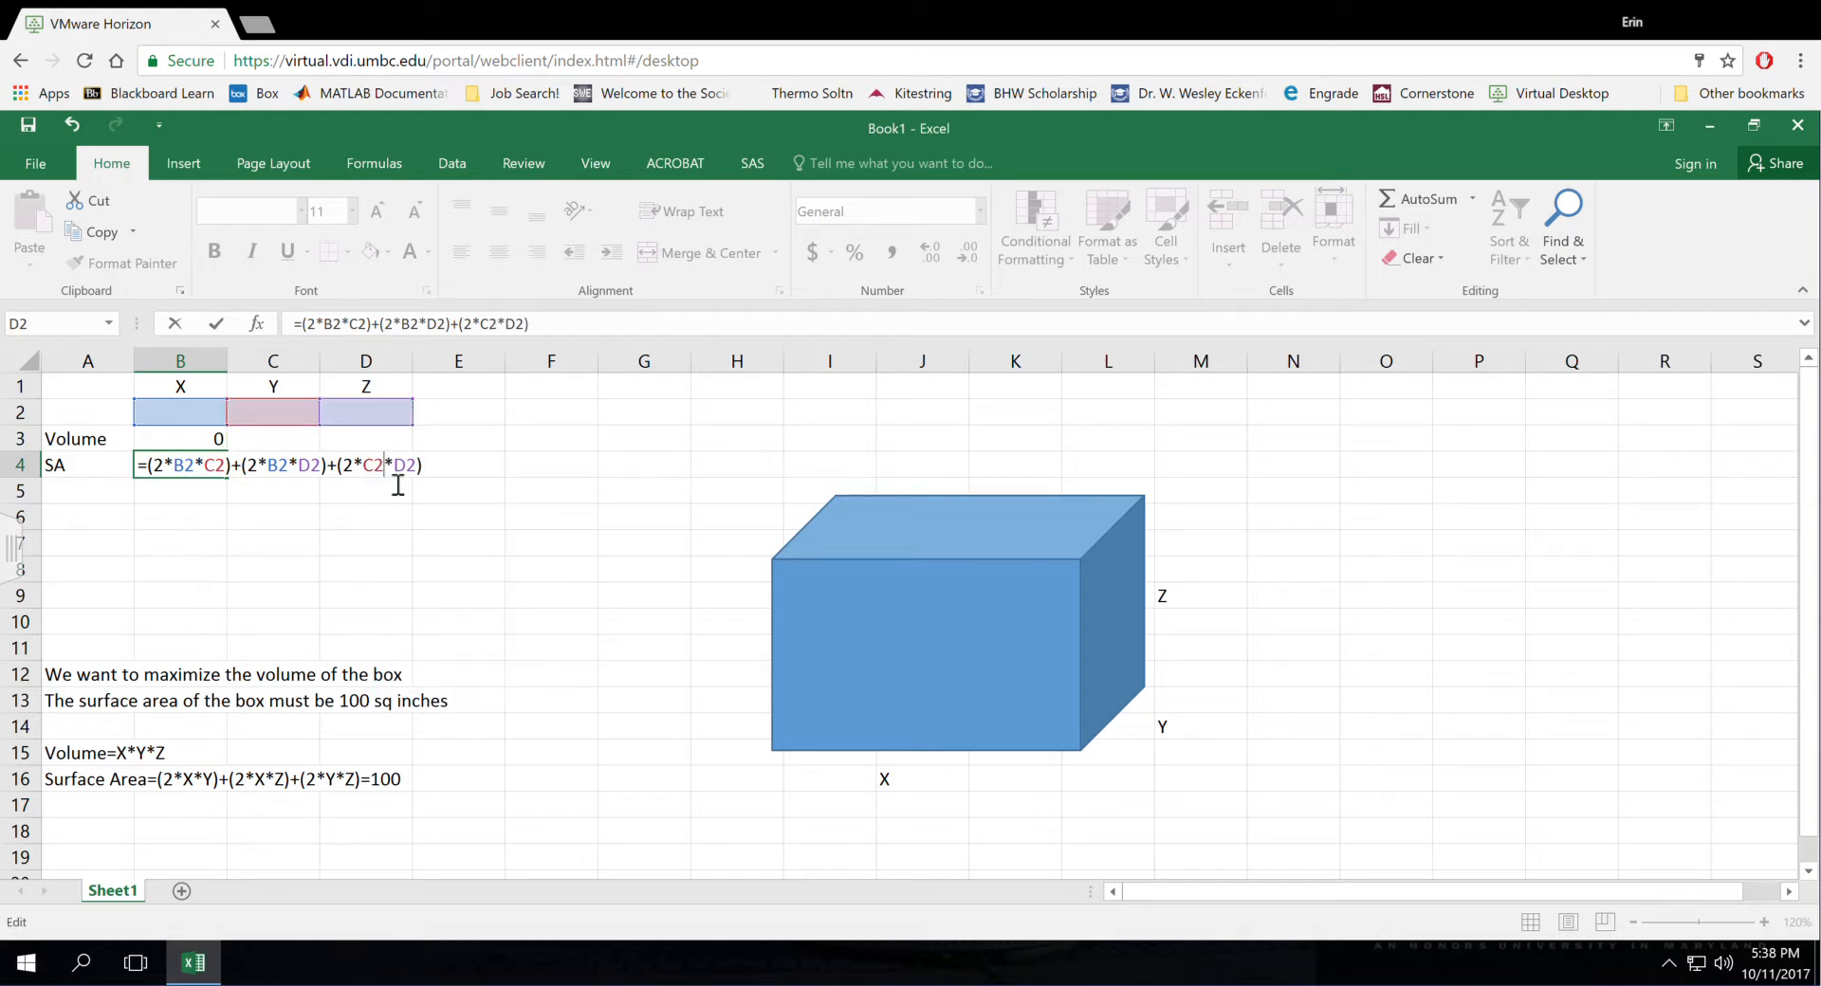
pyautogui.press('Return')
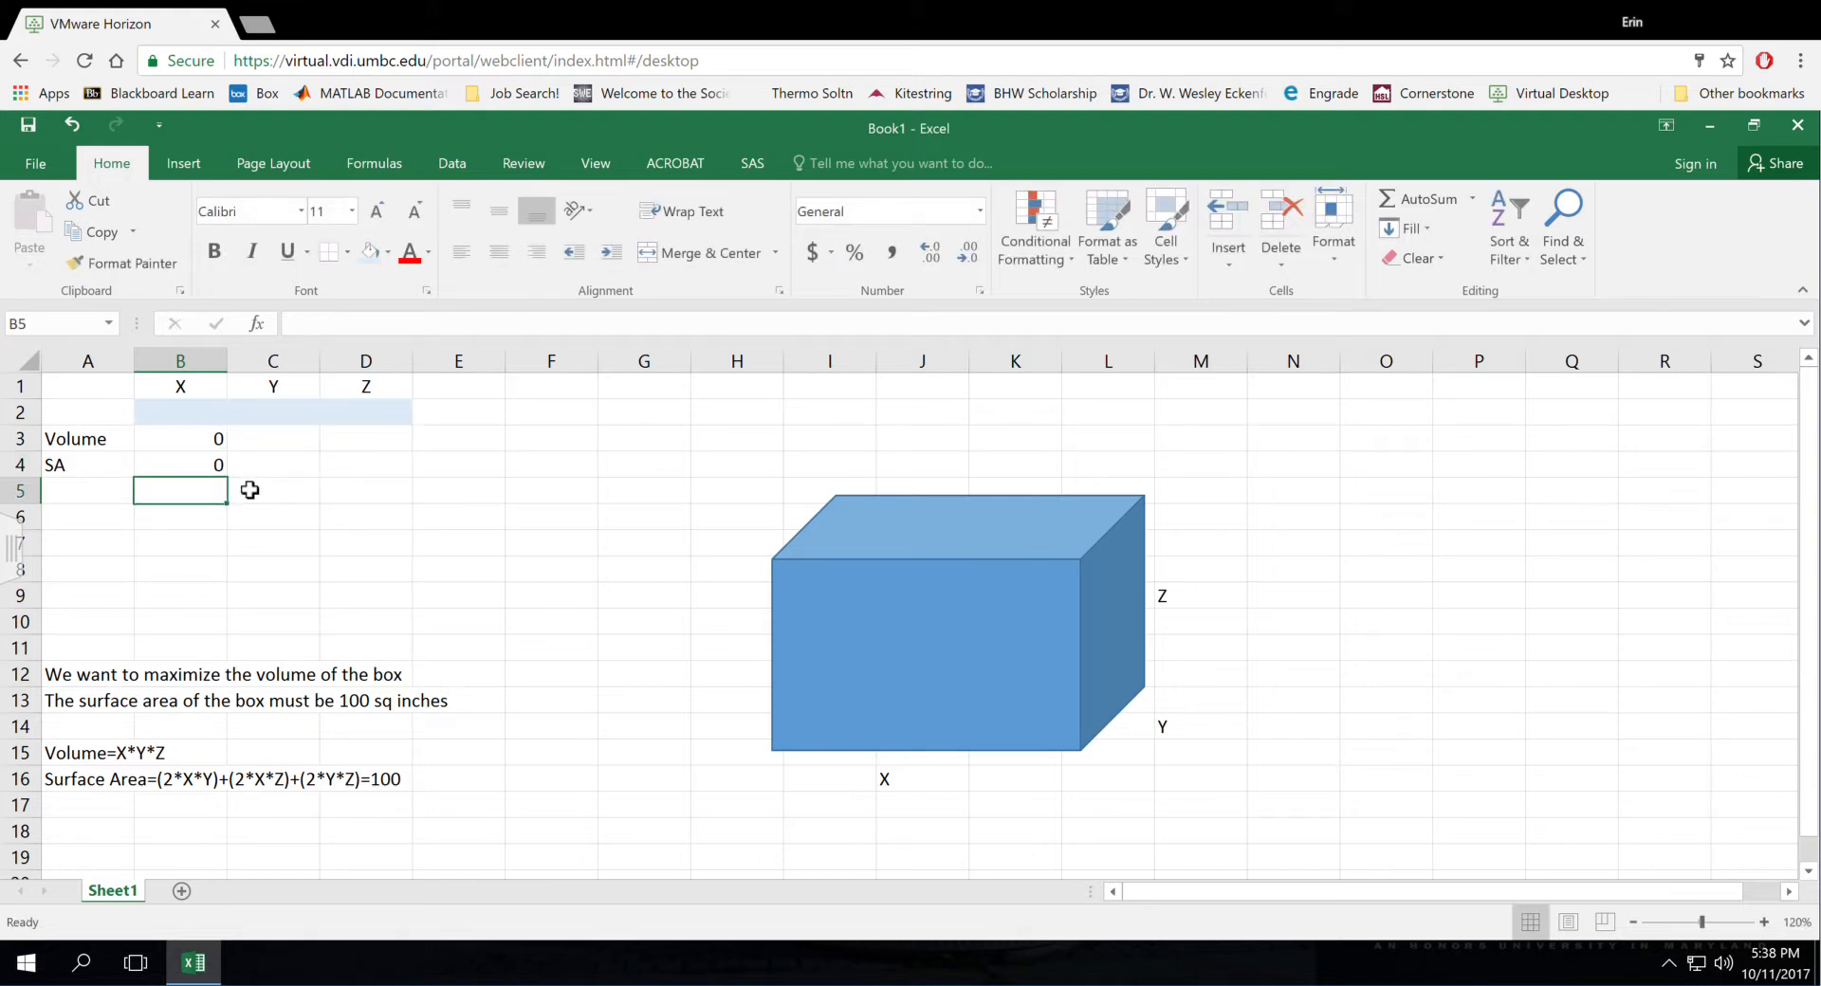
# Step: Enter a trial value of 10 for each of X, Y and Z in B2:D2
pyautogui.click(217, 423)
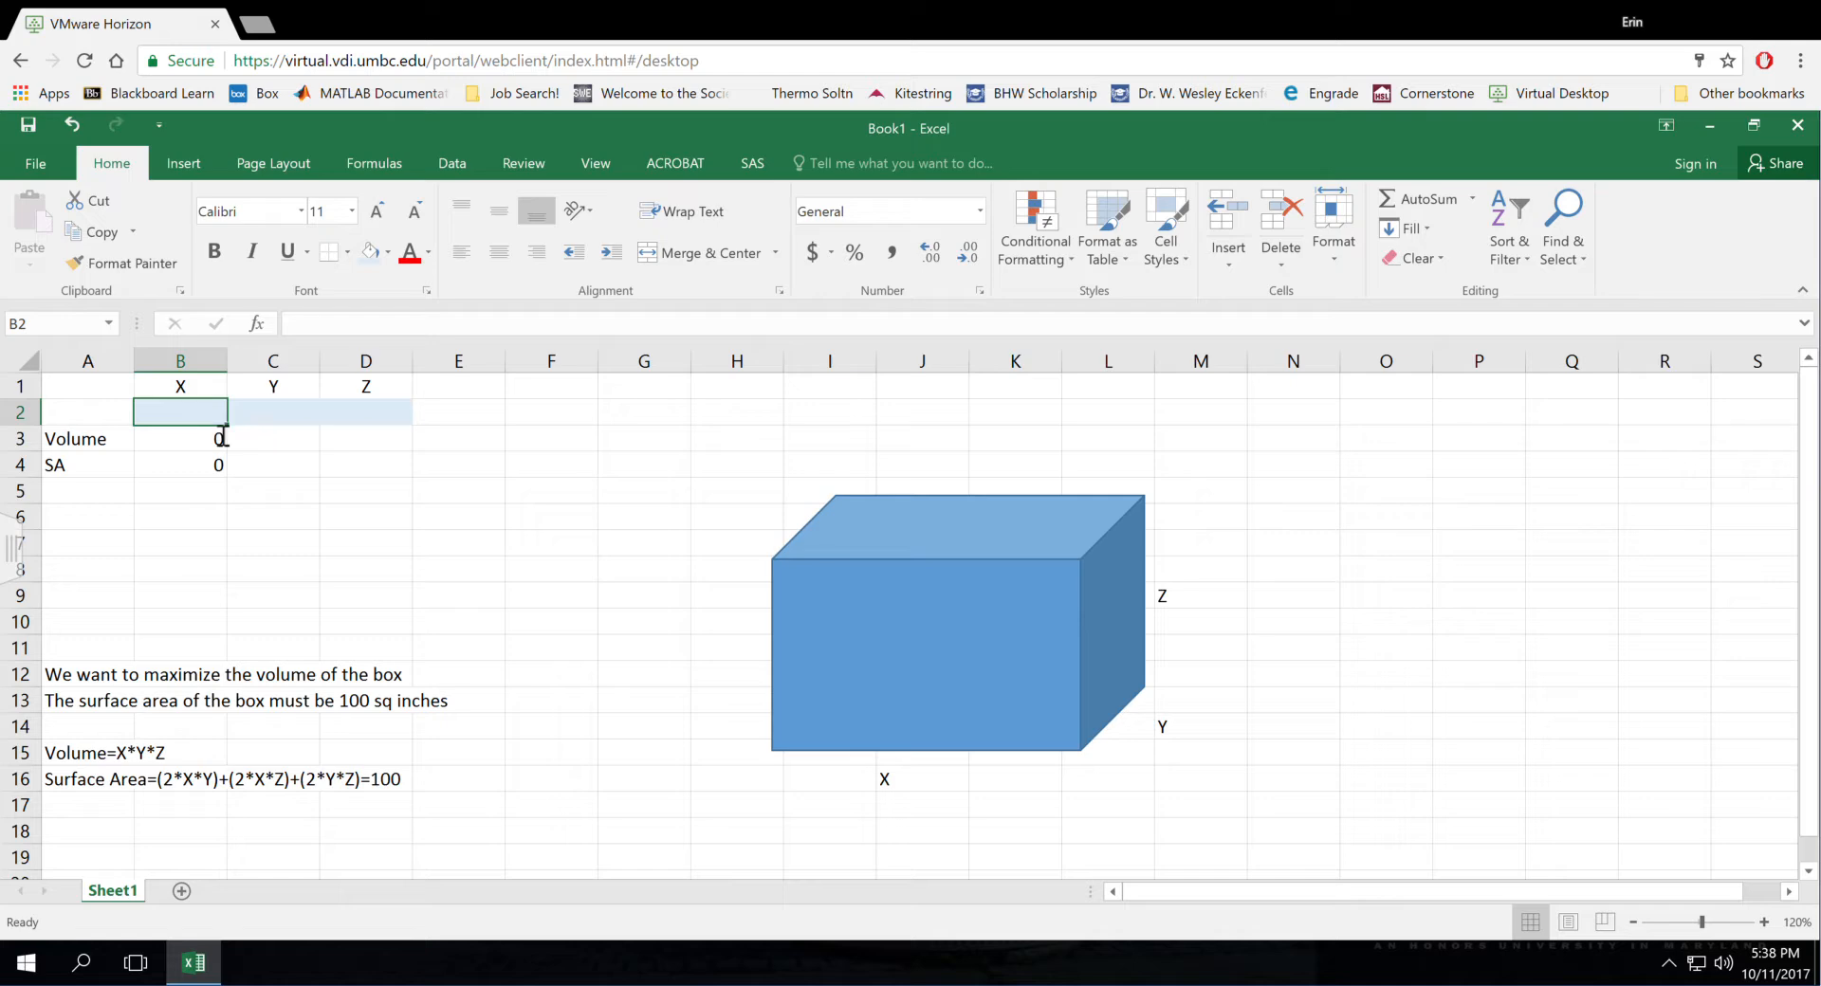
pyautogui.write('10')
pyautogui.press('Tab')
pyautogui.write('10')
pyautogui.press('Tab')
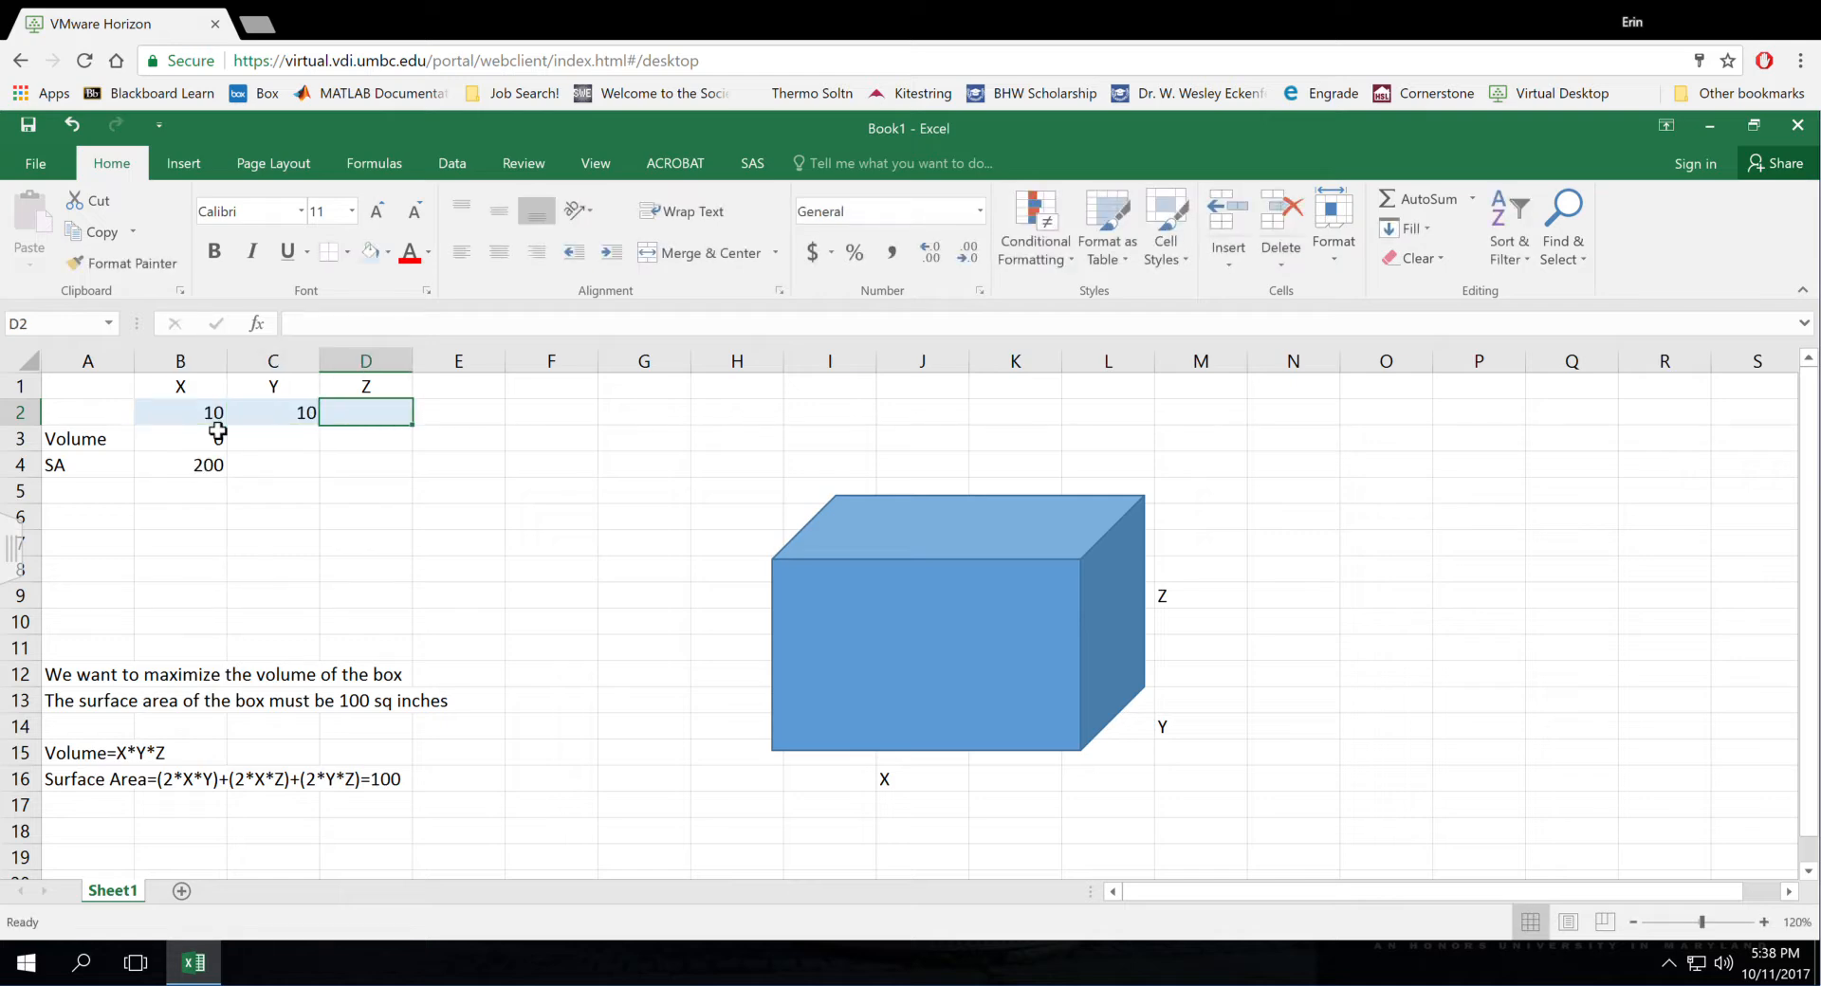
pyautogui.write('10')
pyautogui.press('Return')
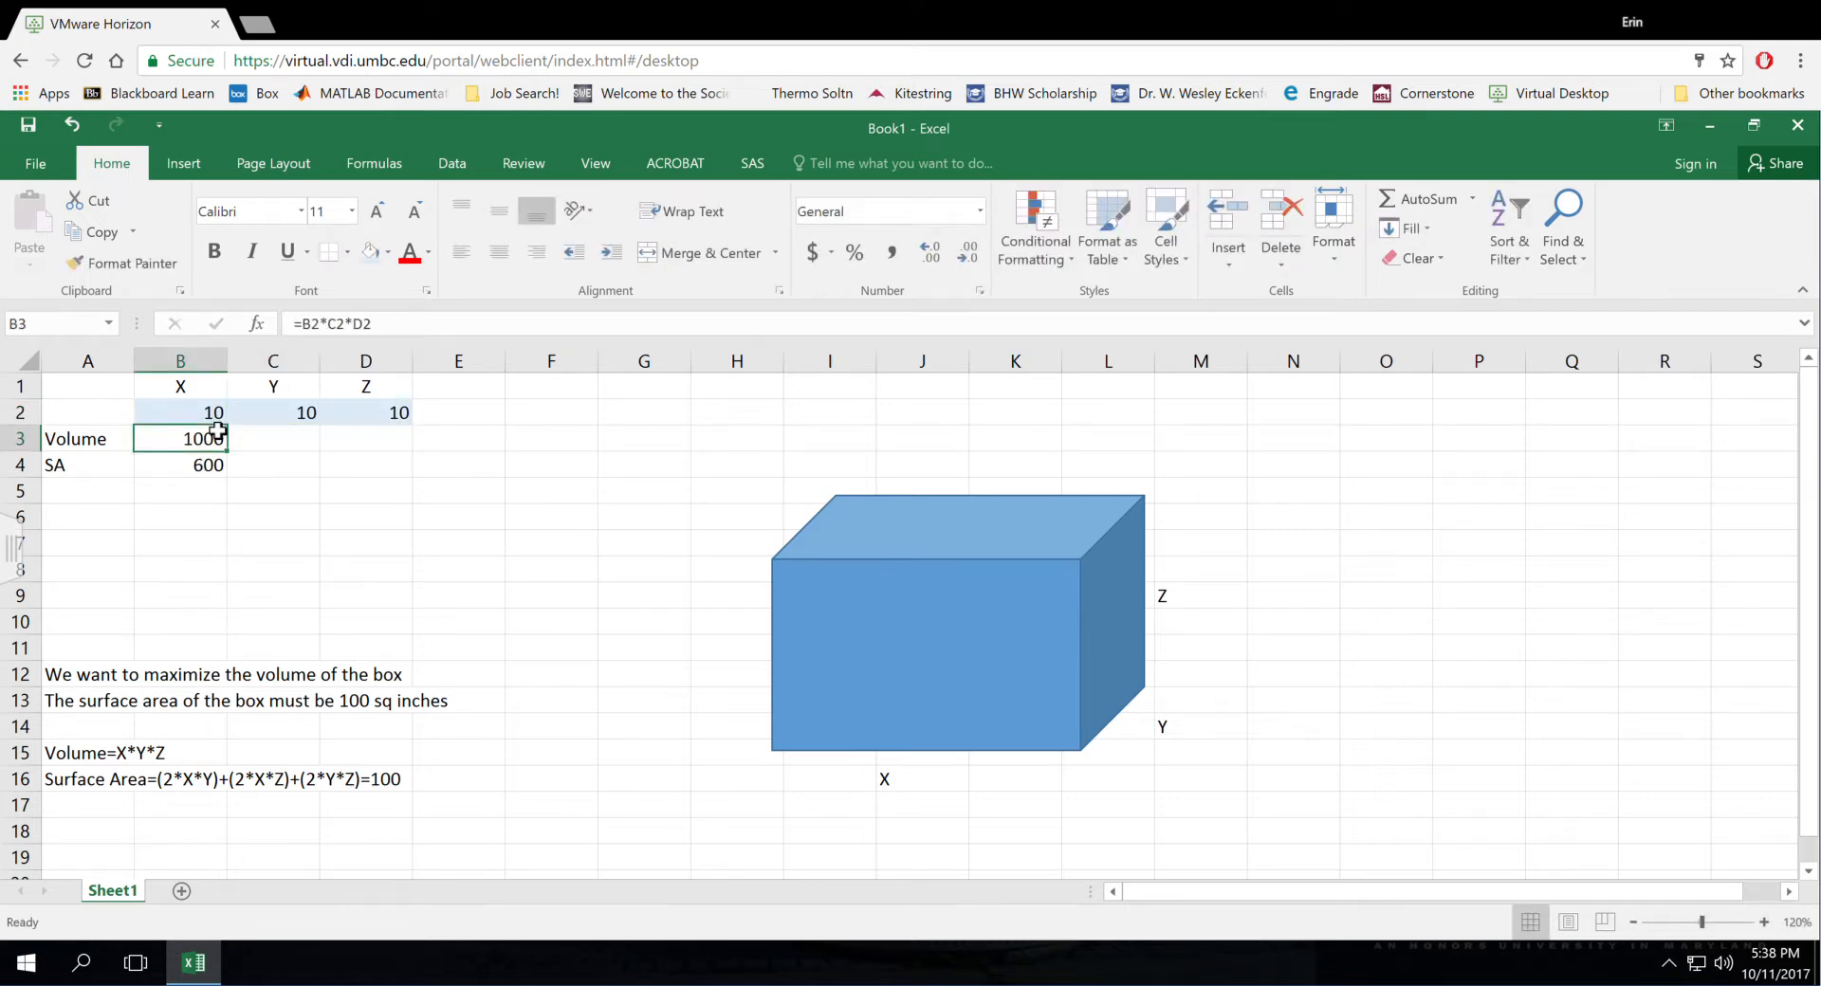
# Step: Set the trial dimensions to 2 for X, 7 for Y and 14 for Z in B2:D2
pyautogui.press('Down')
pyautogui.press('Up')
pyautogui.press('Up')
pyautogui.write('2')
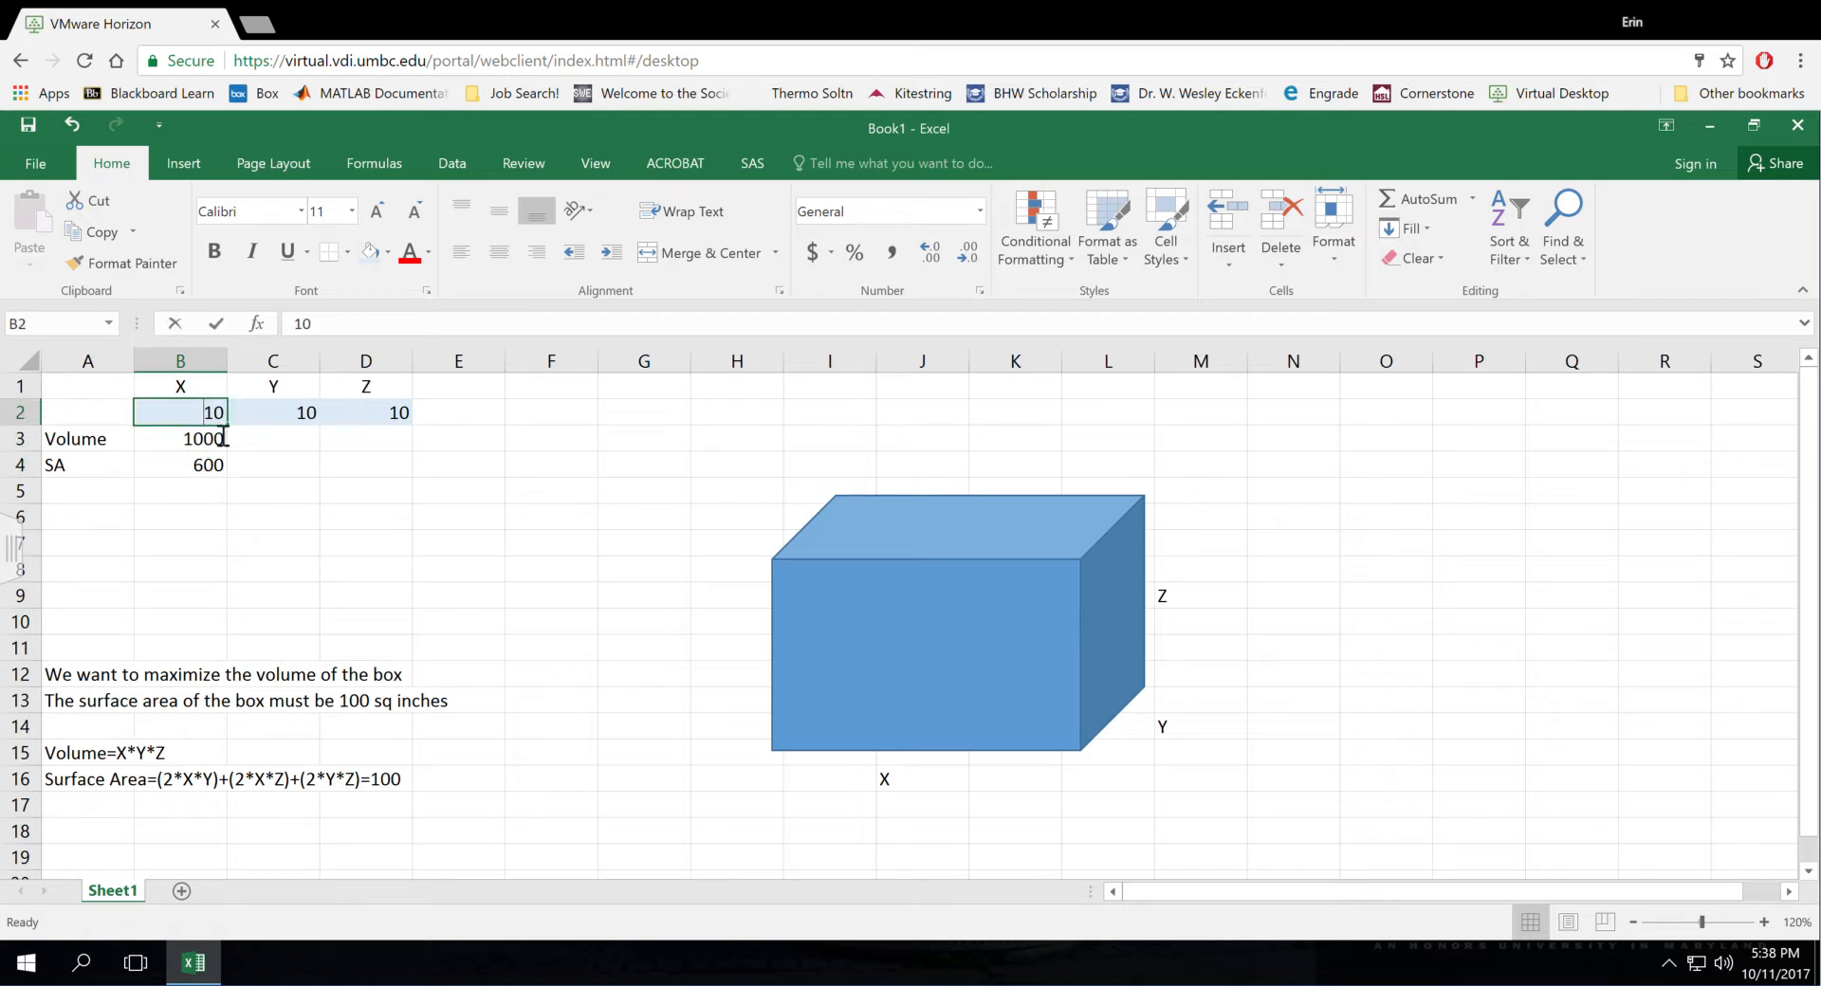
pyautogui.press('Tab')
pyautogui.write('7')
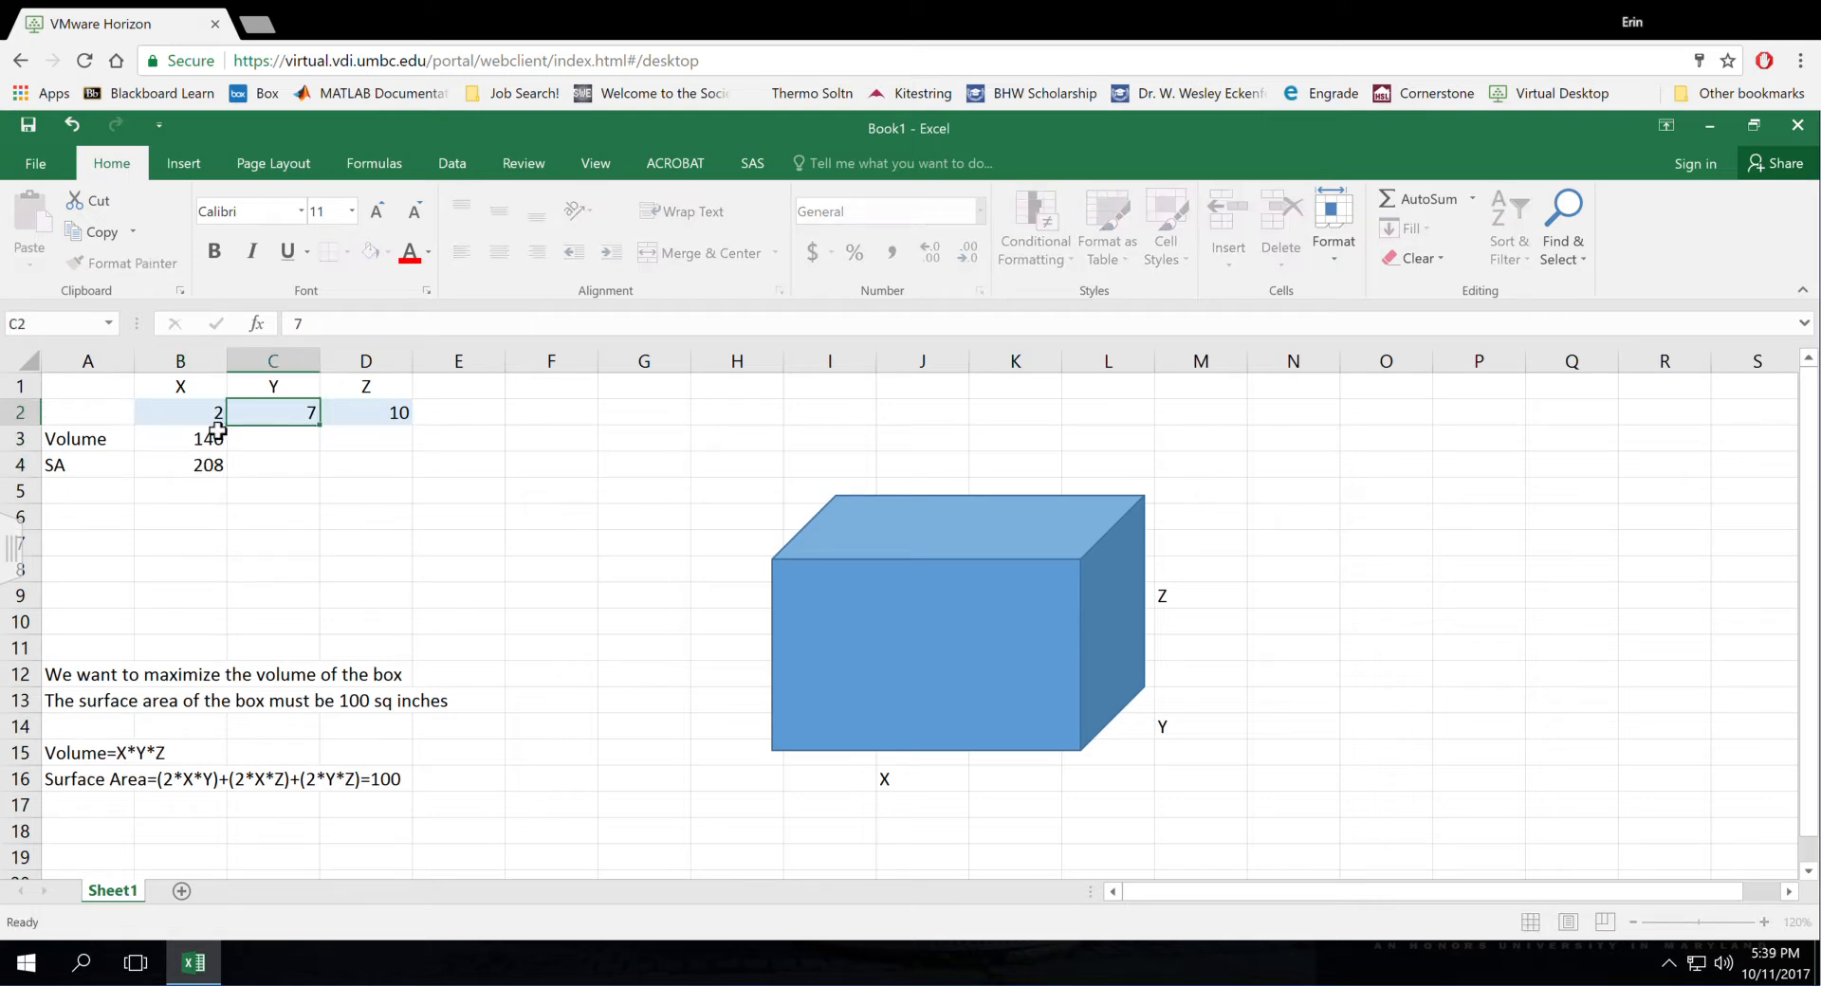
pyautogui.press('Tab')
pyautogui.write('17')
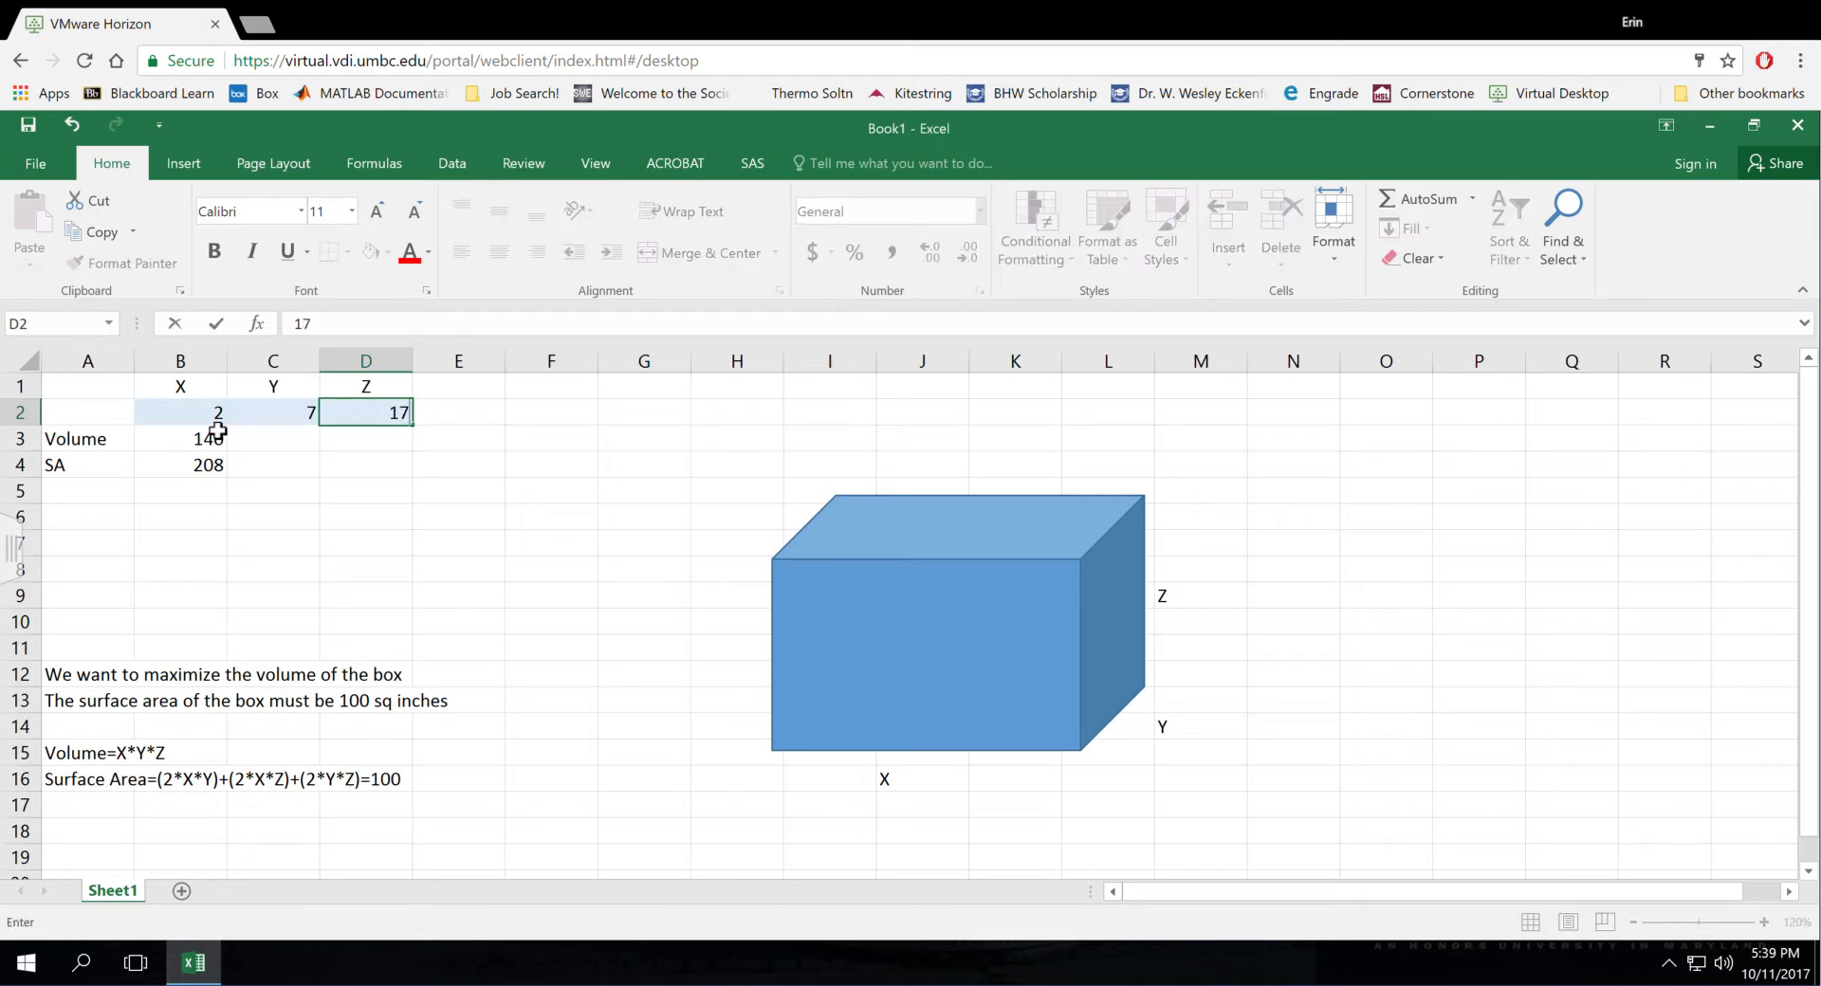
pyautogui.press('BackSpace')
pyautogui.write('4')
pyautogui.click(217, 431)
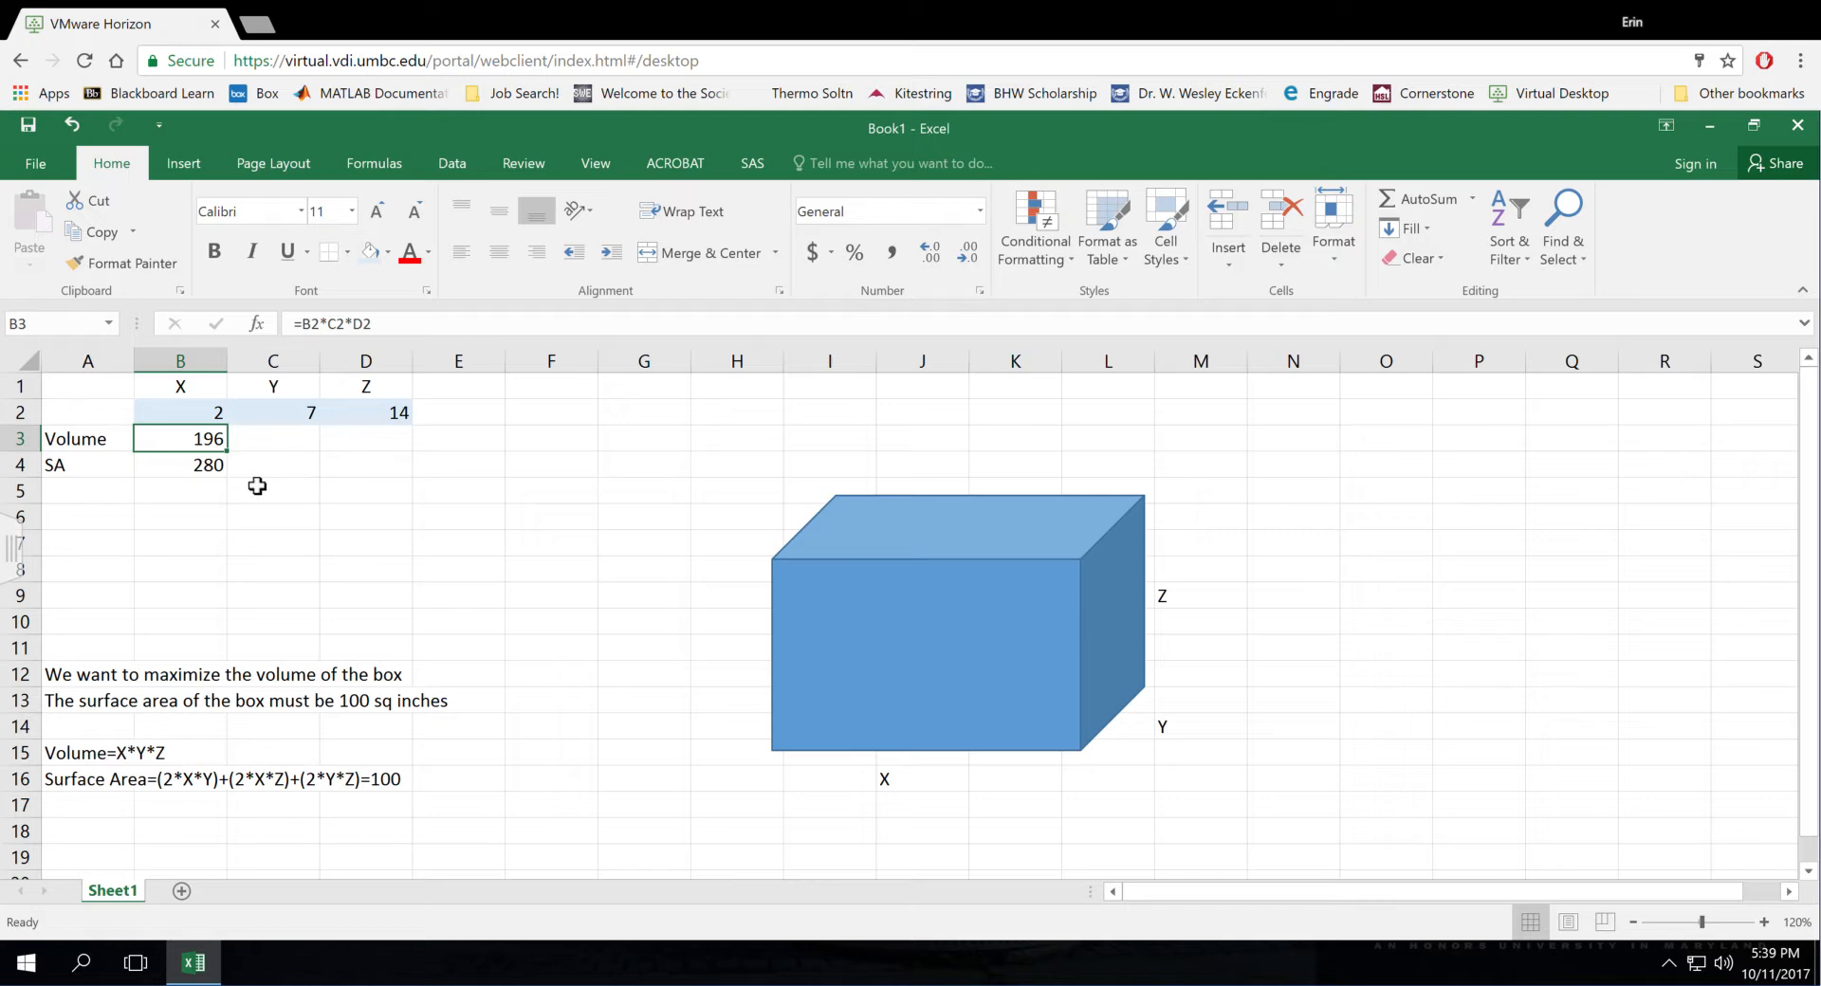
# Step: Open Solver with the volume cell B3 as the objective and set the goal to Max
pyautogui.click(311, 449)
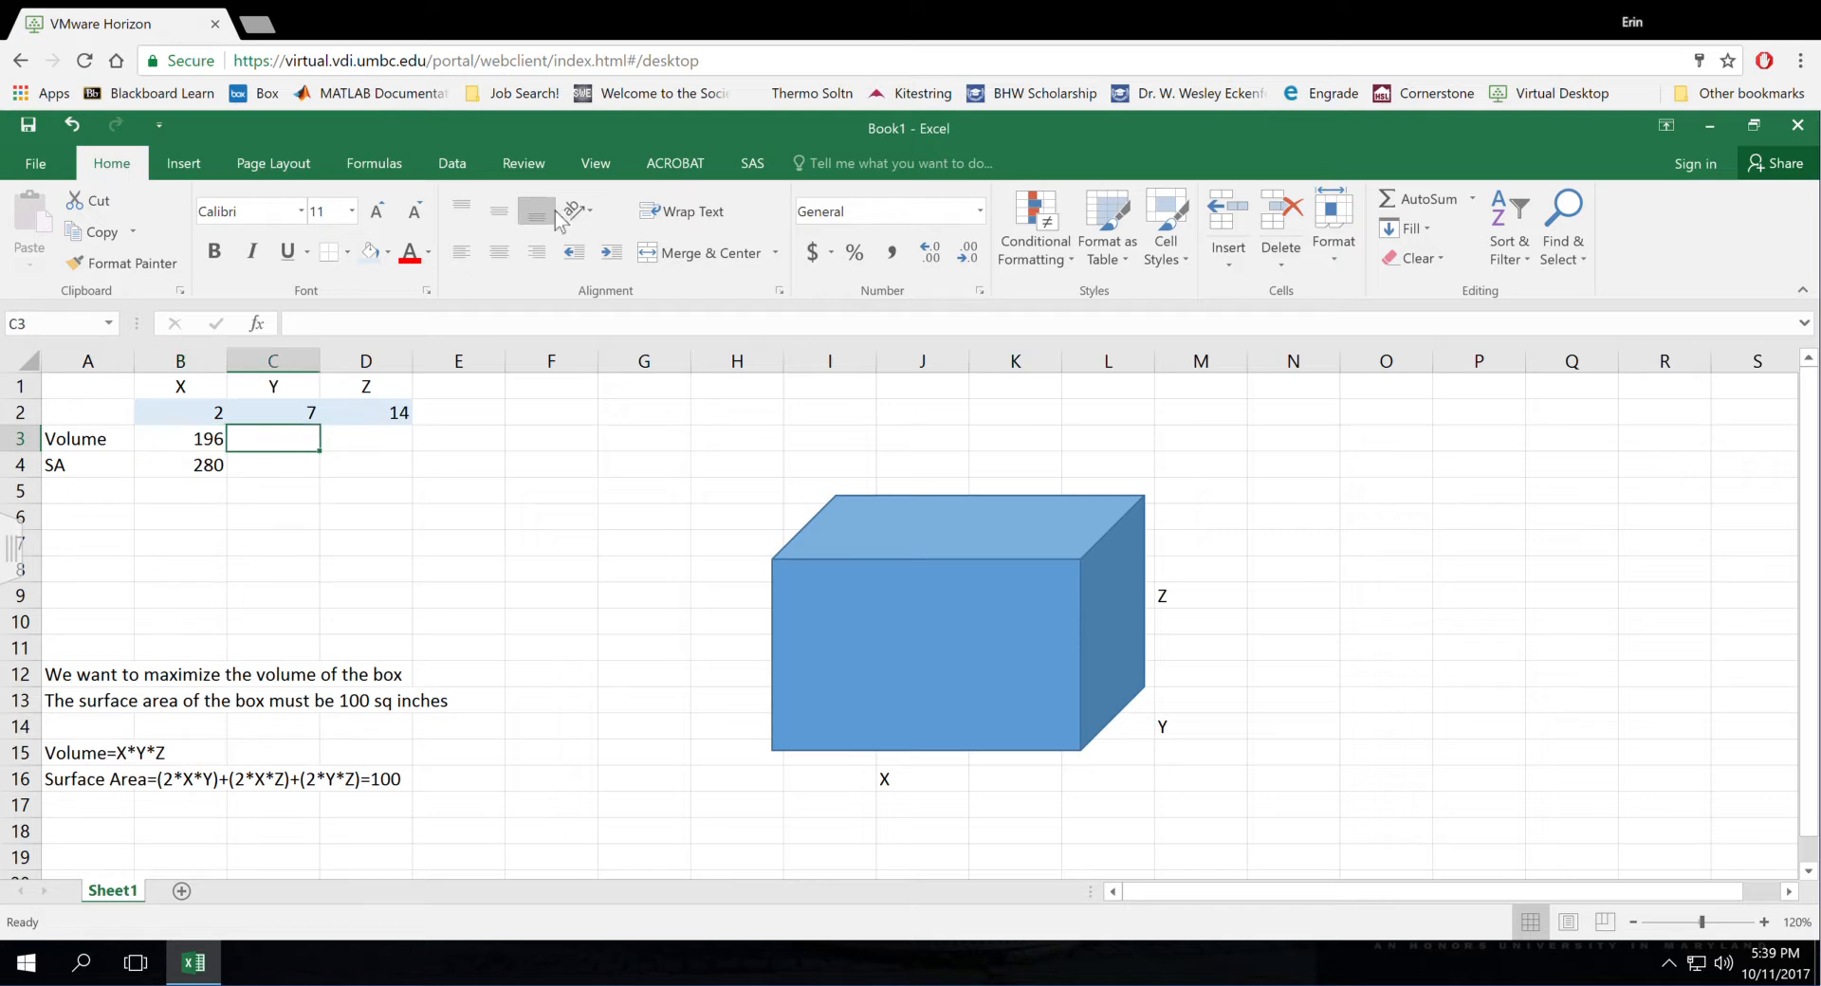
pyautogui.click(192, 442)
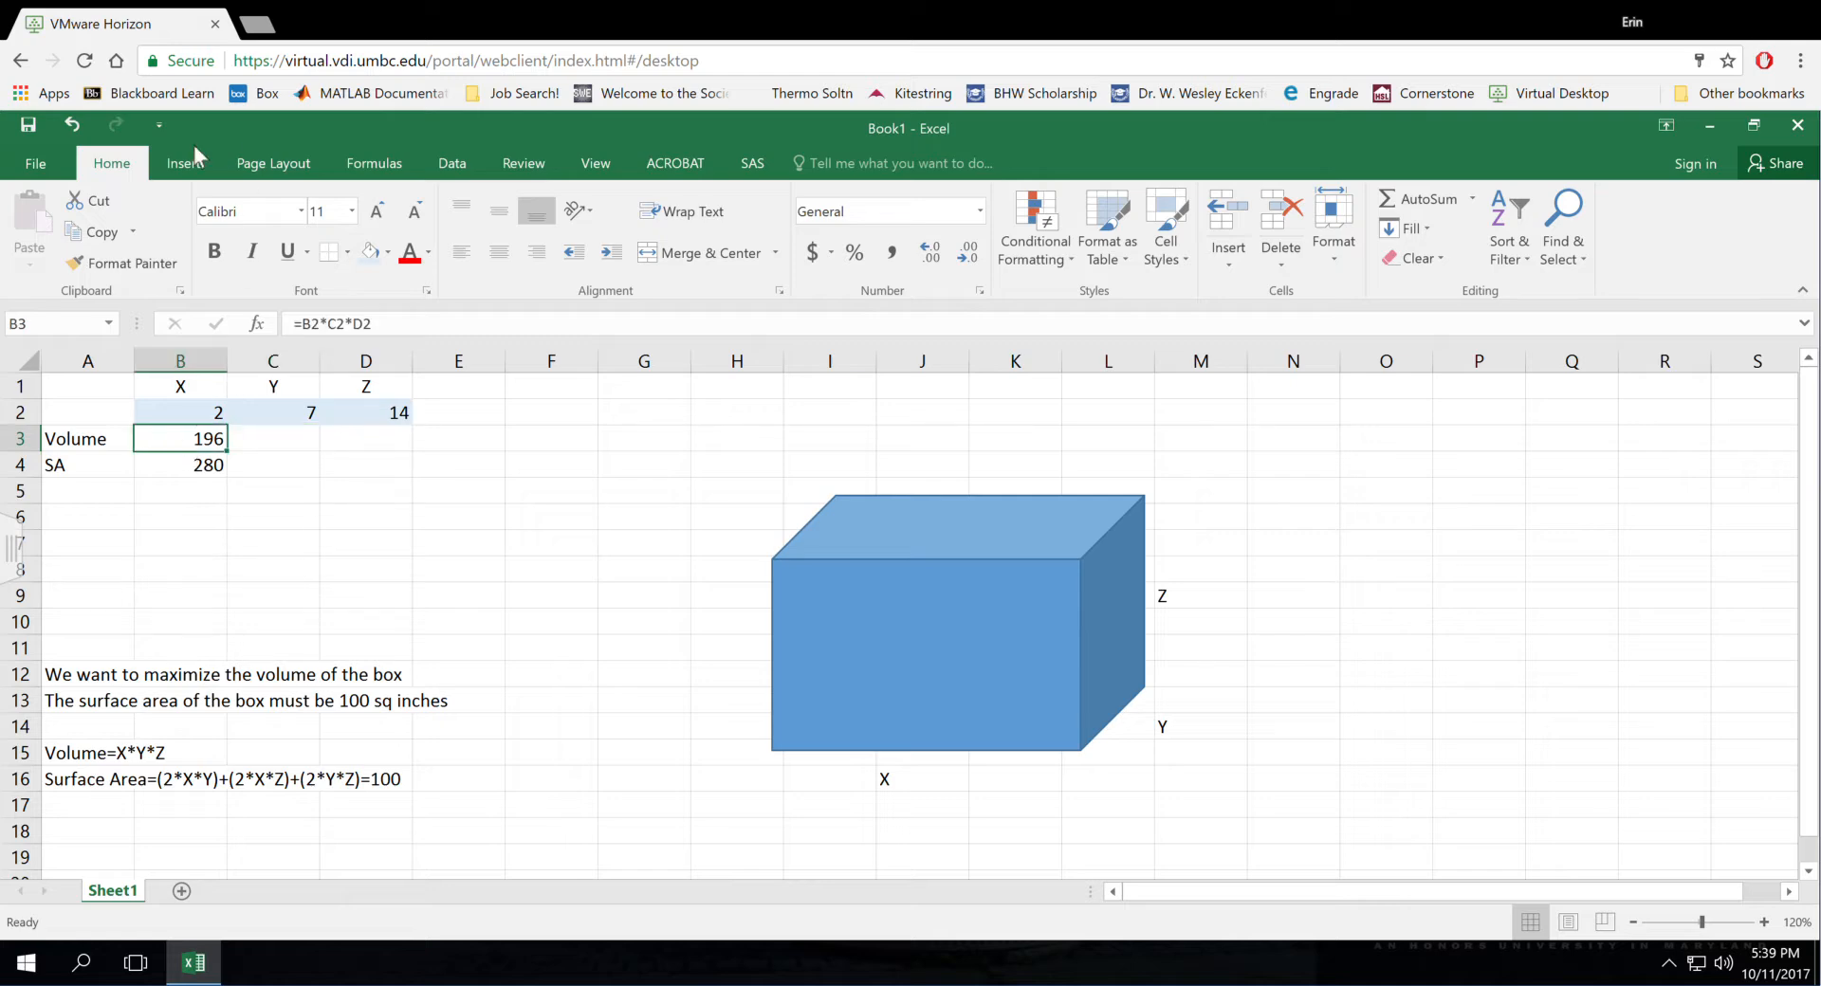
pyautogui.click(453, 164)
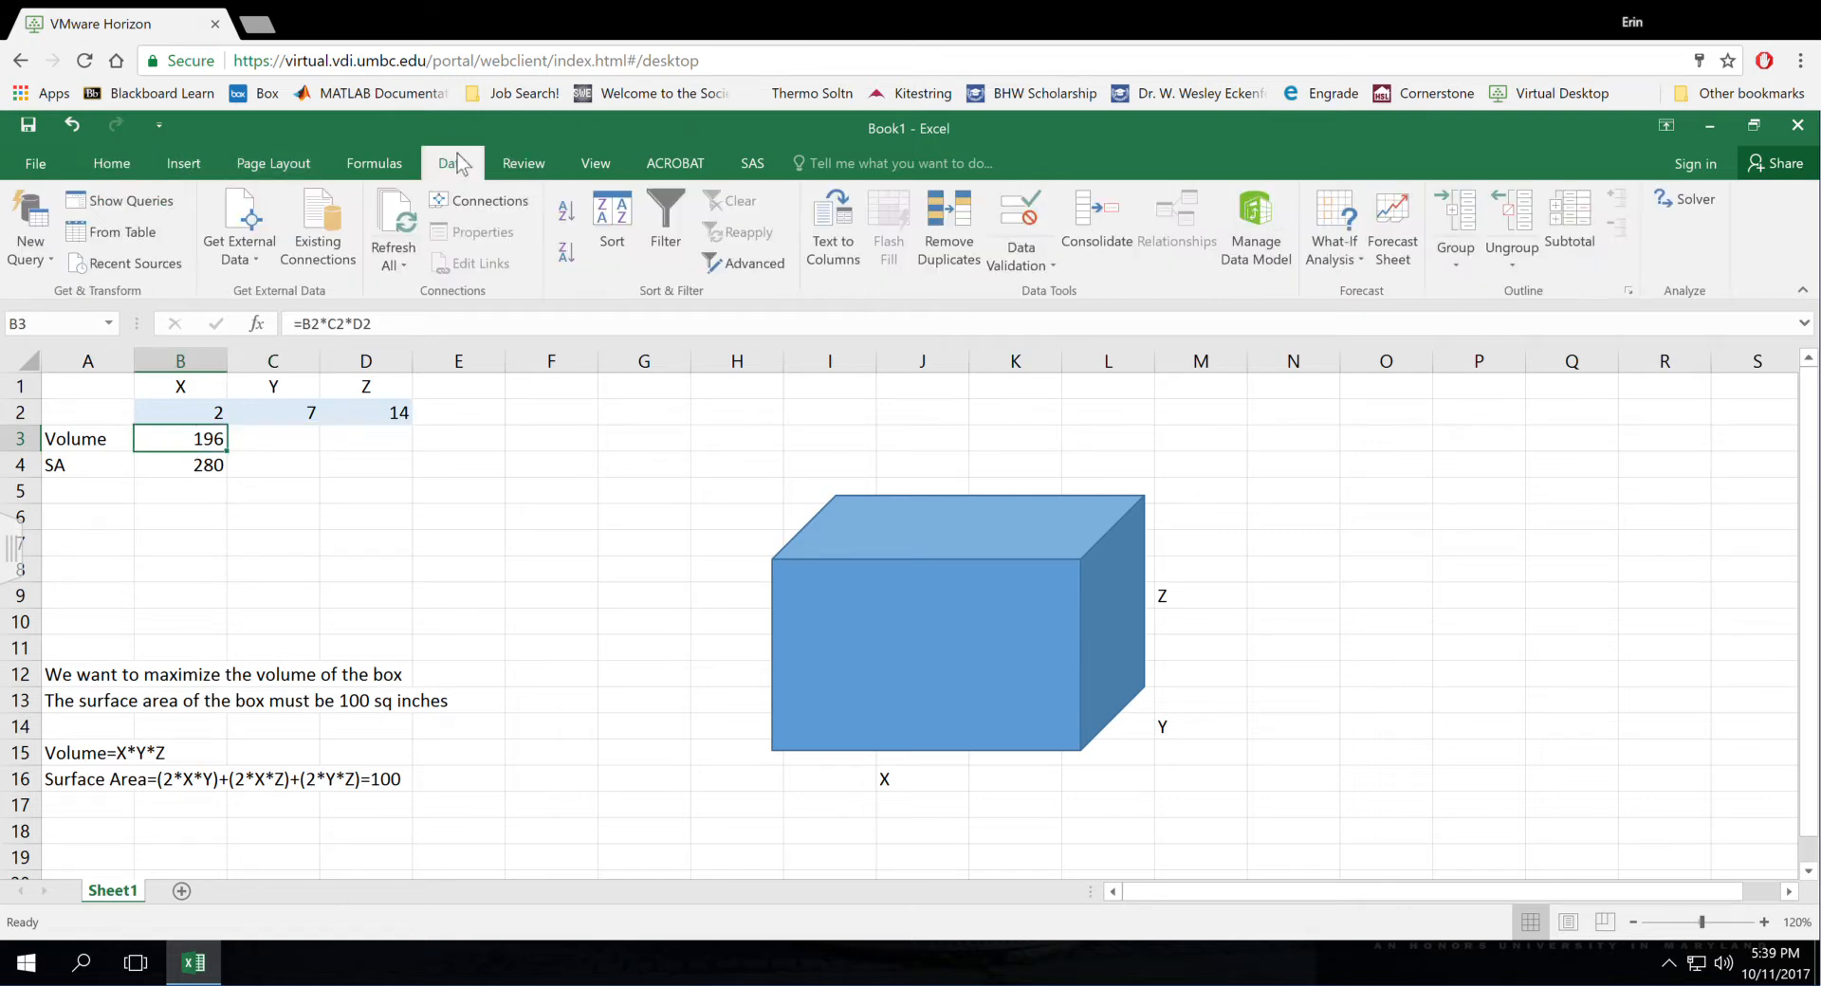
pyautogui.click(1684, 201)
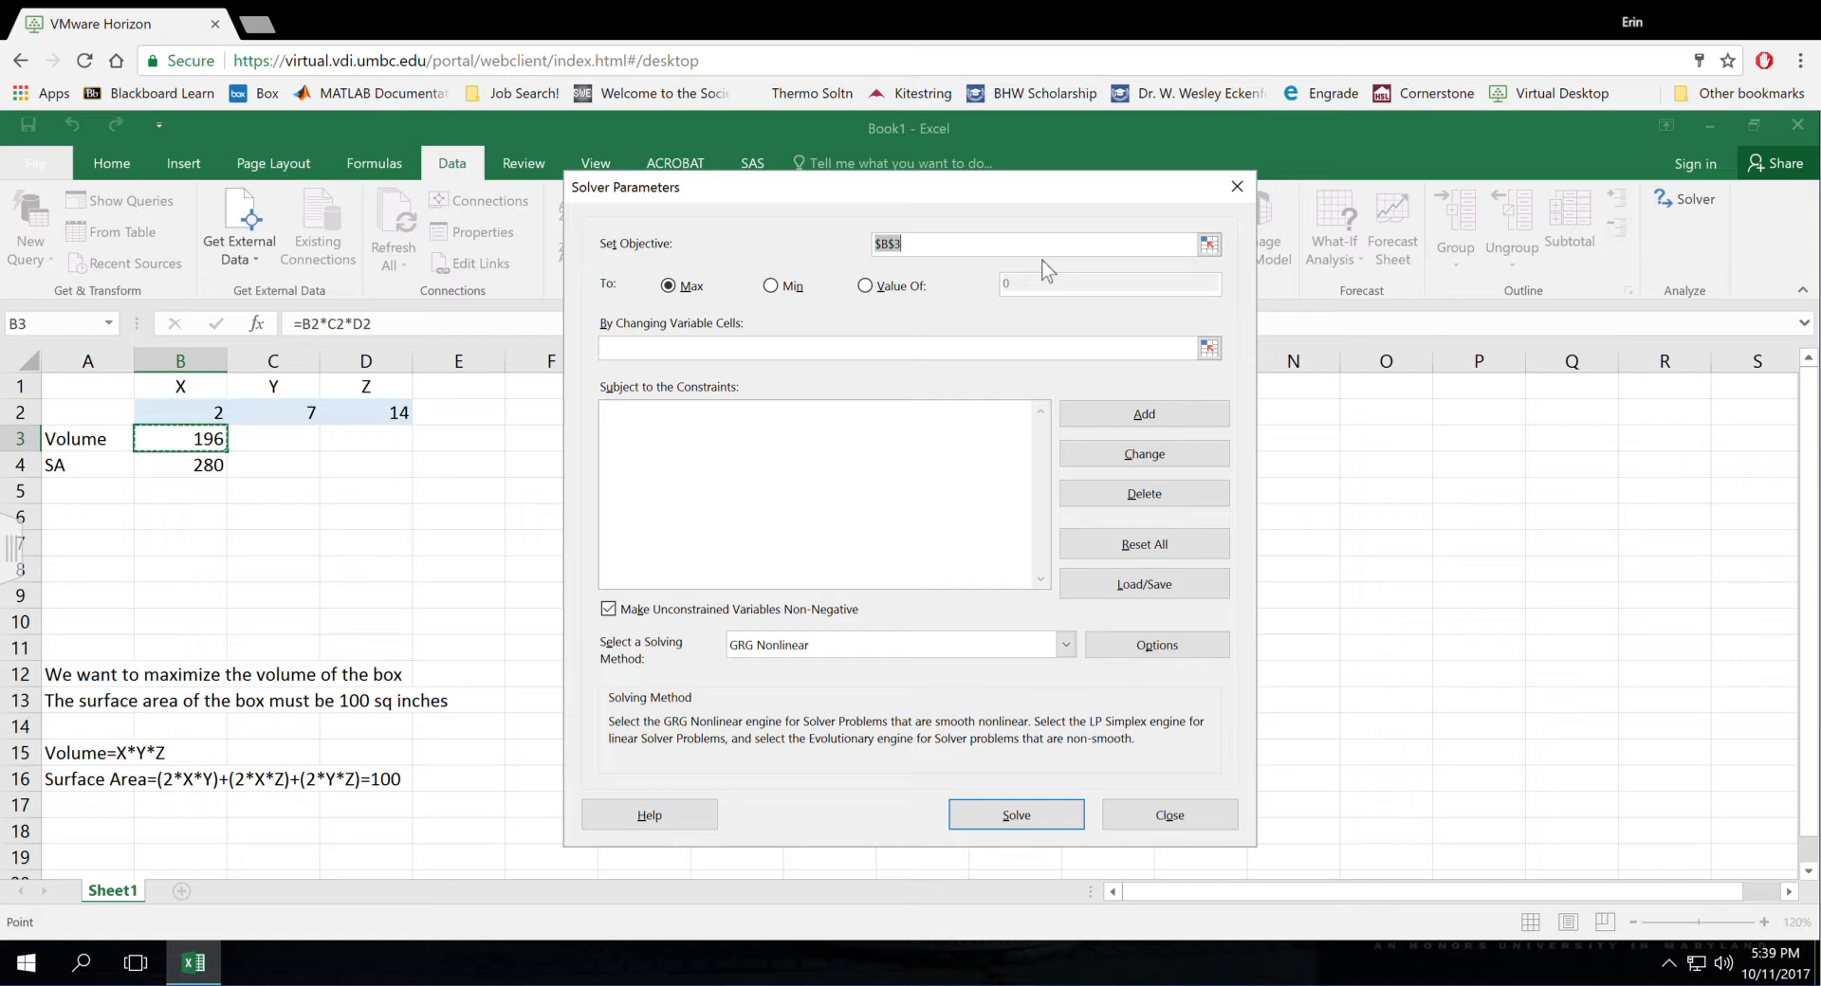
pyautogui.click(1207, 249)
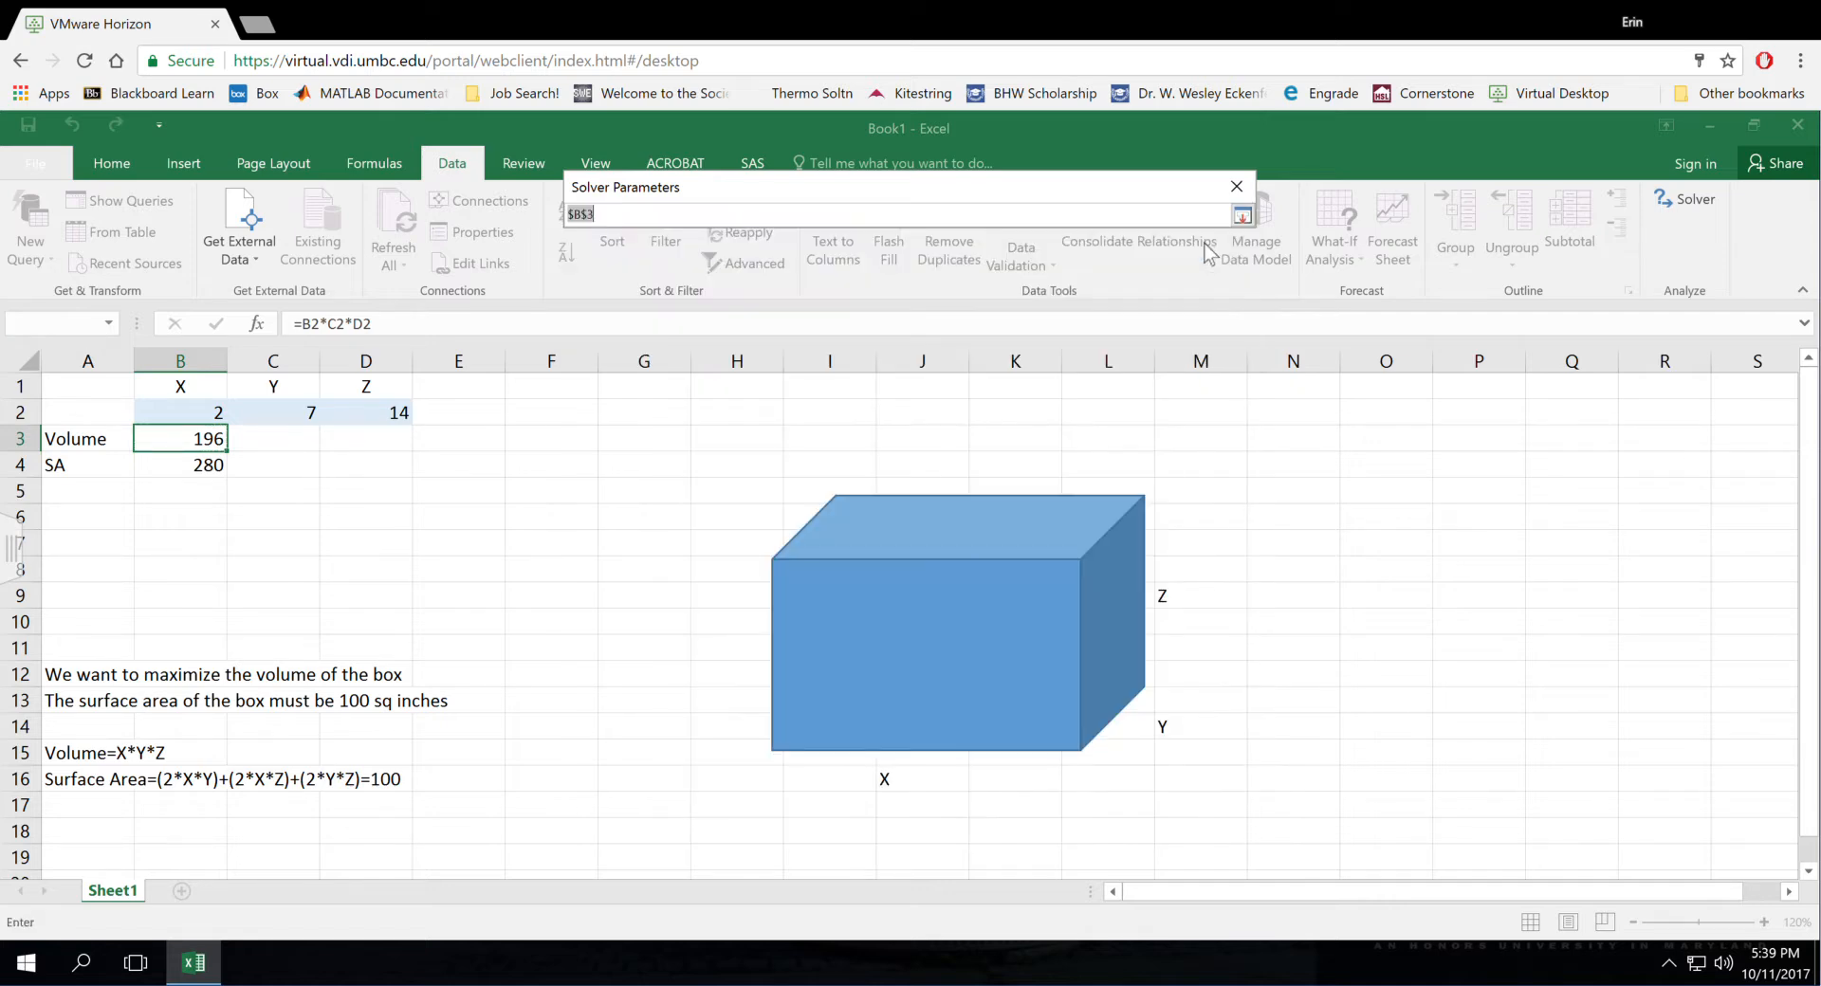
pyautogui.click(186, 452)
pyautogui.press('Return')
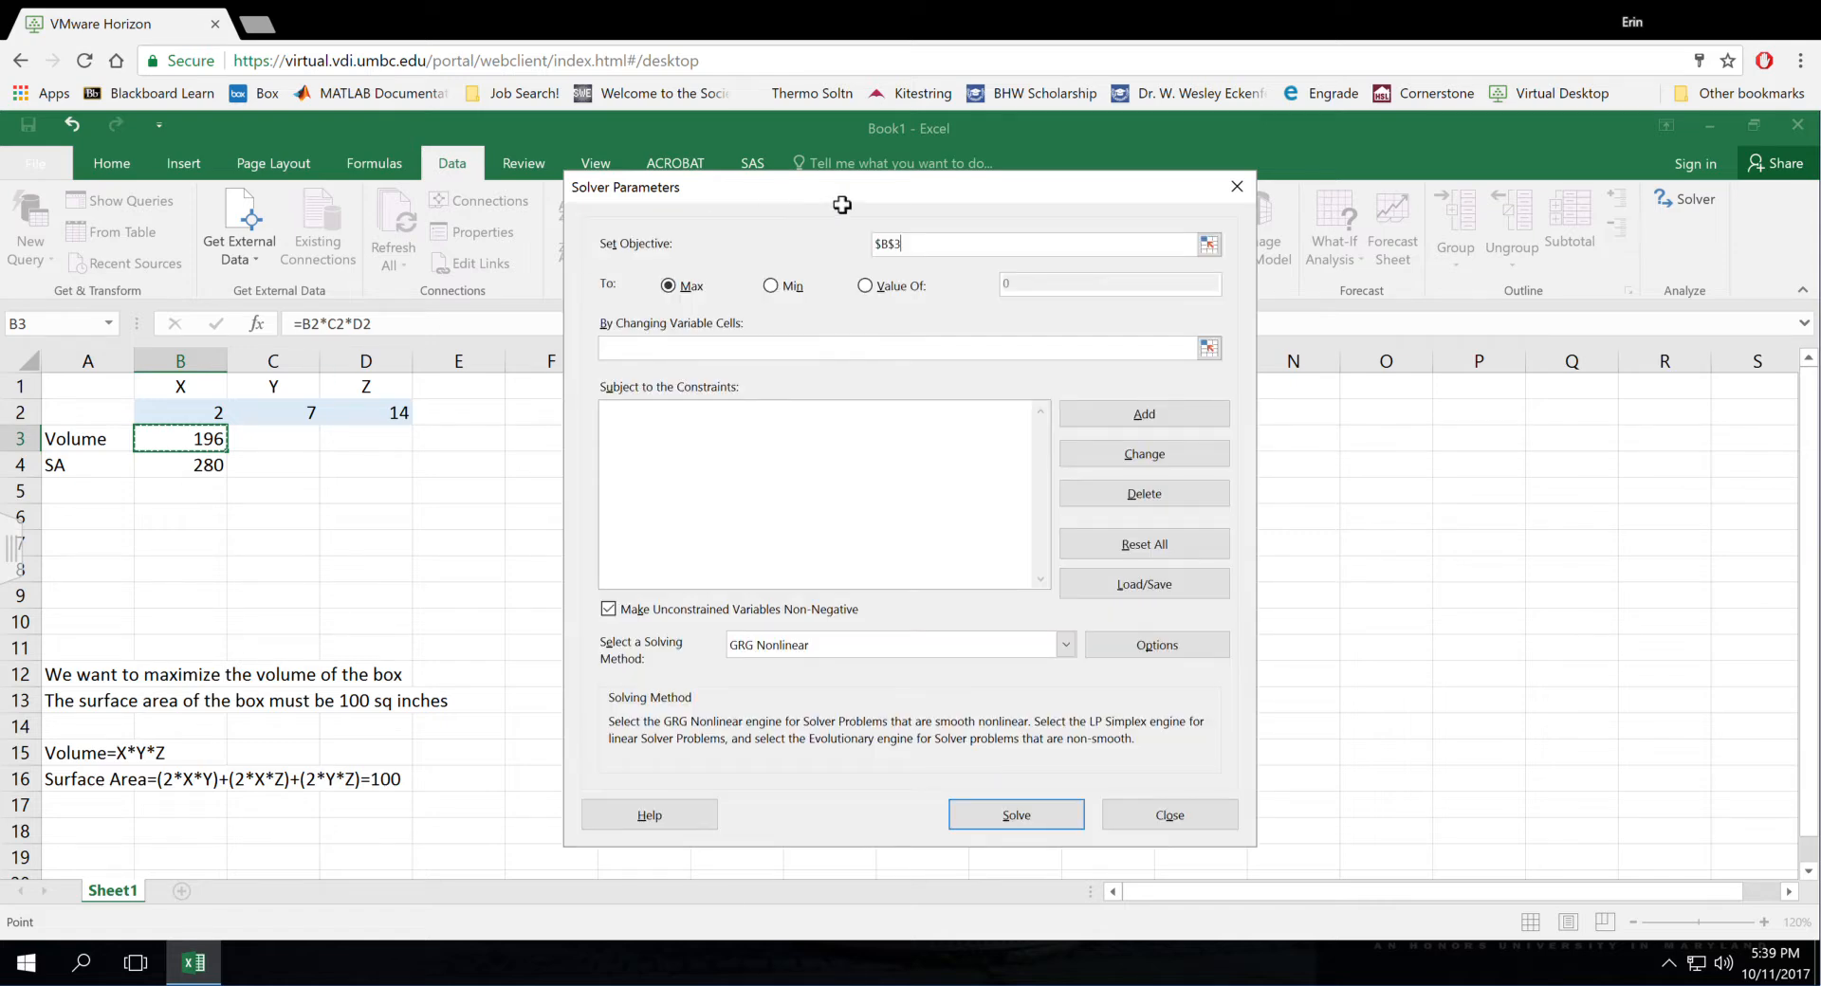
pyautogui.click(670, 286)
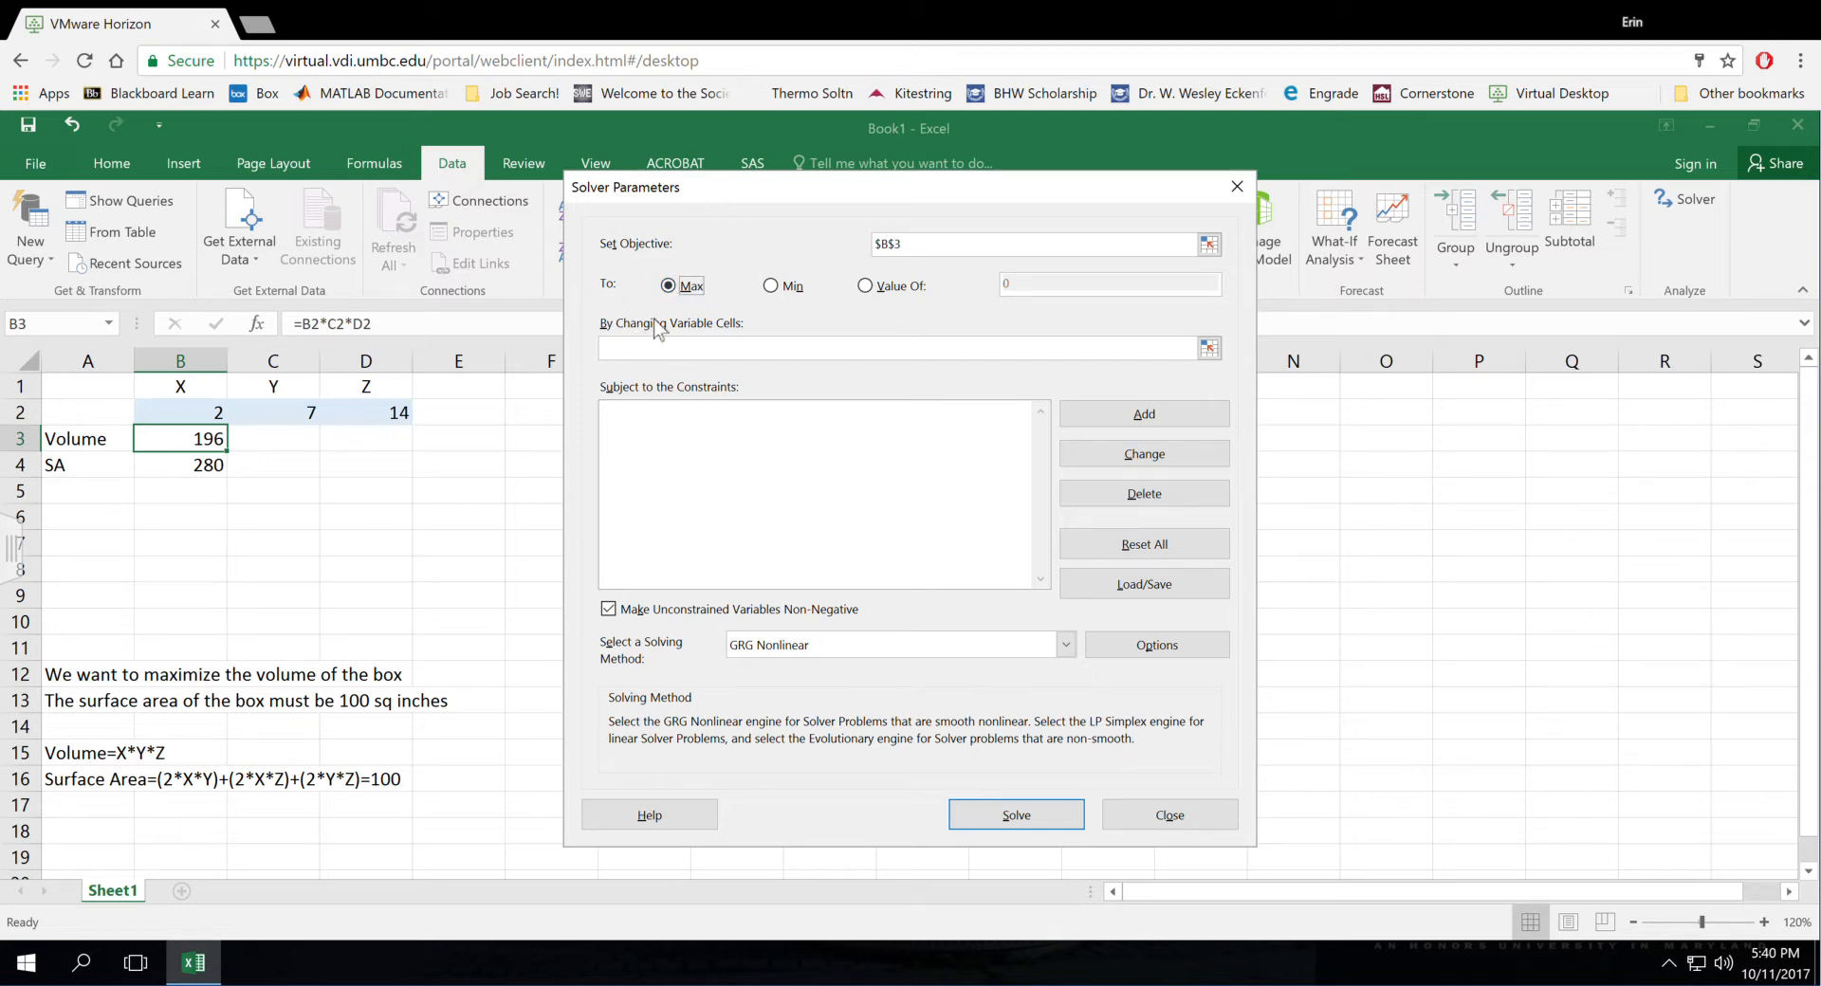
# Step: Set the Solver variable cells to the X, Y and Z dimensions in B2:D2
pyautogui.click(1209, 348)
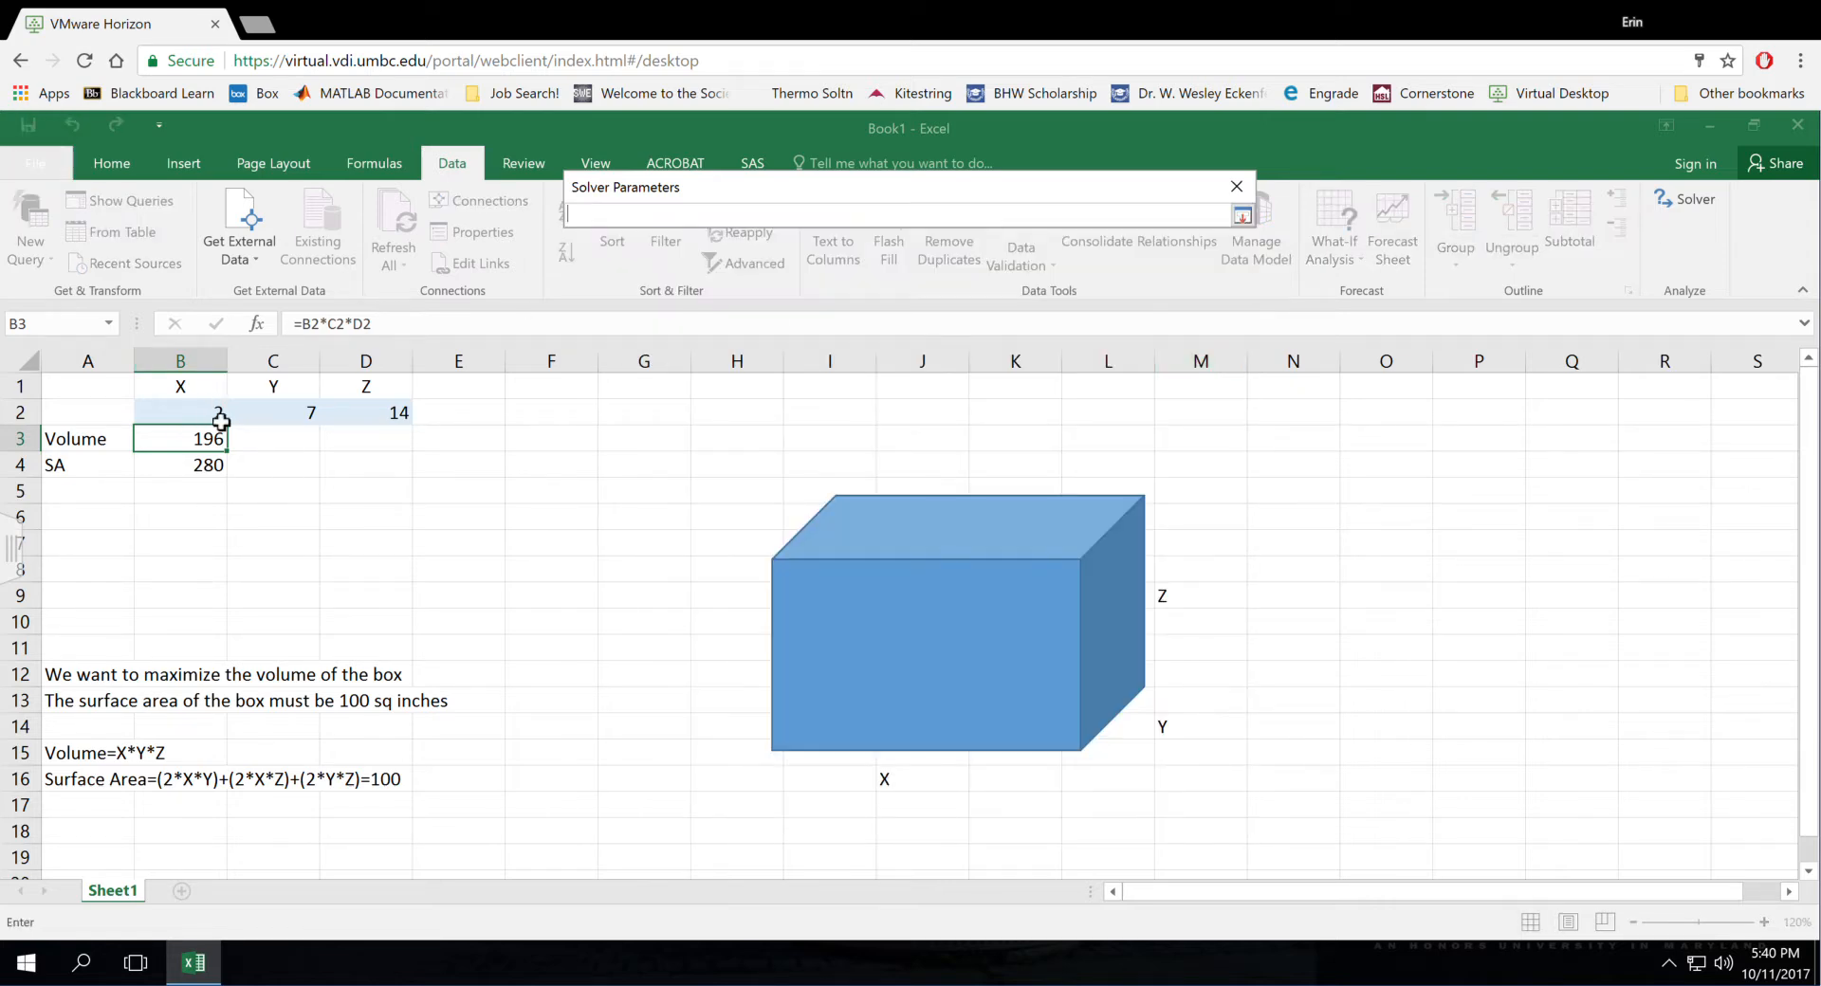
pyautogui.moveTo(221, 421); pyautogui.dragTo(385, 417)
pyautogui.press('Return')
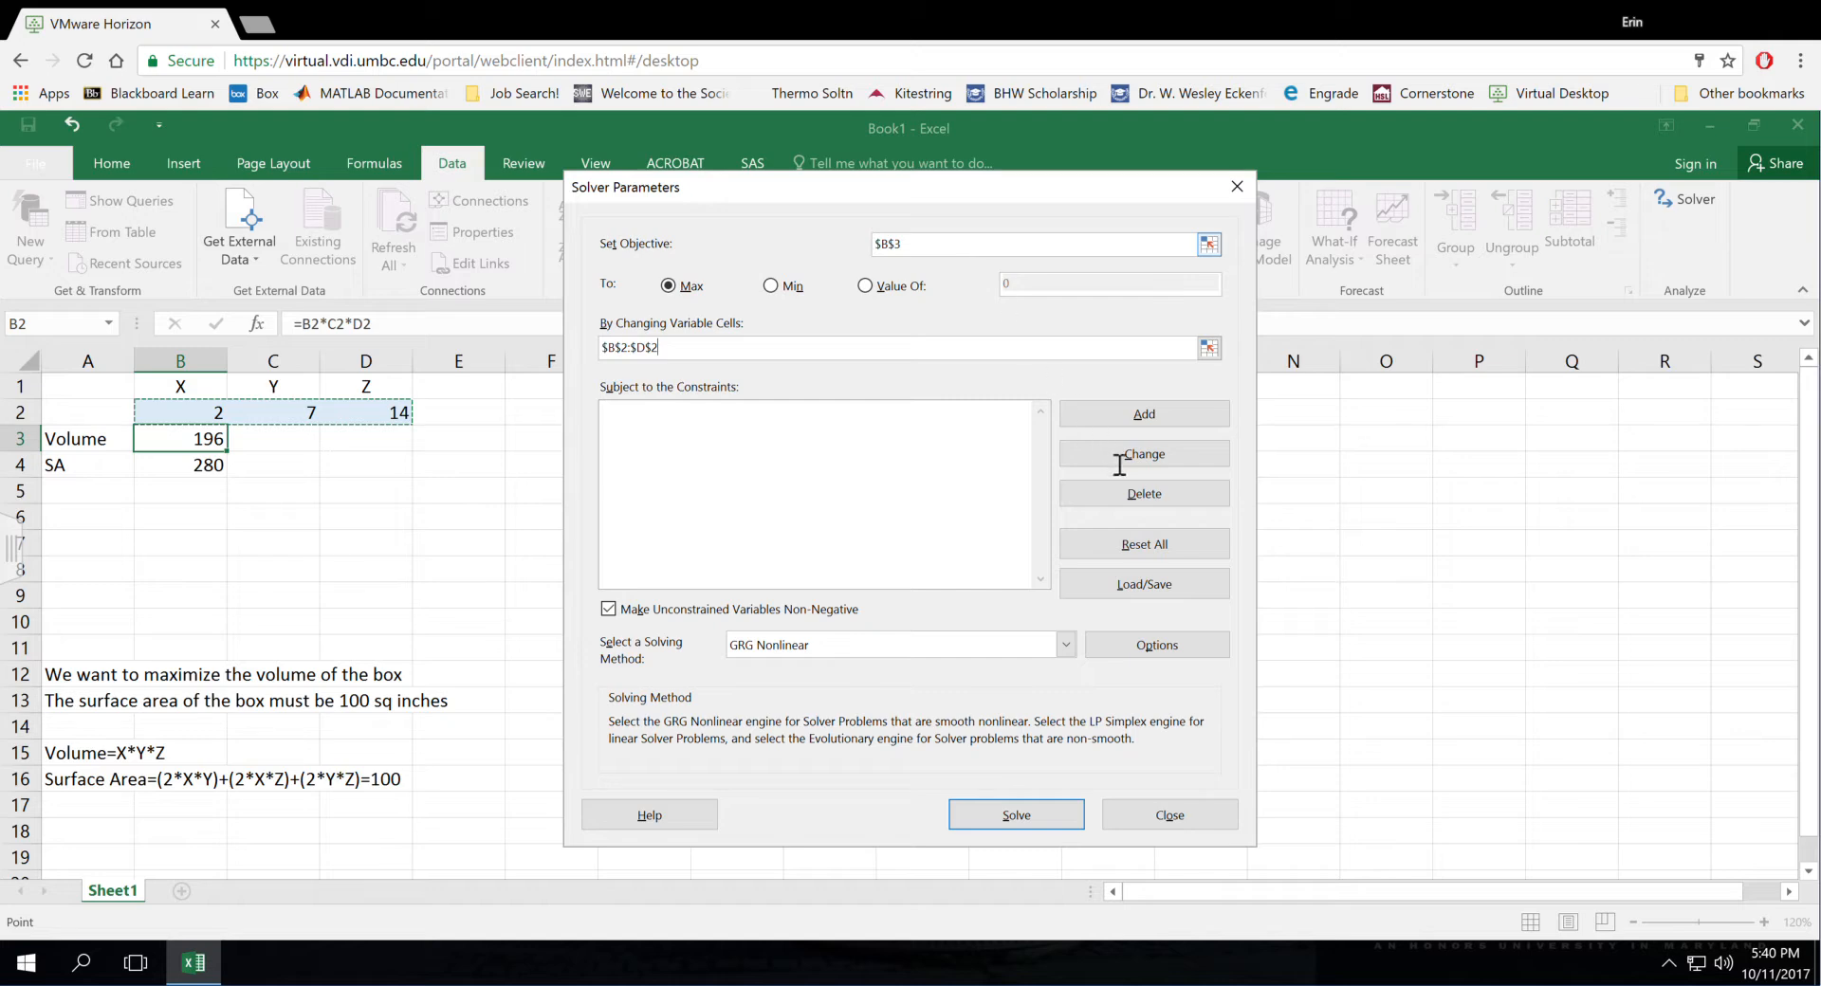
# Step: Add a Solver constraint that the surface area in B4 = 100, and start another constraint
pyautogui.click(820, 426)
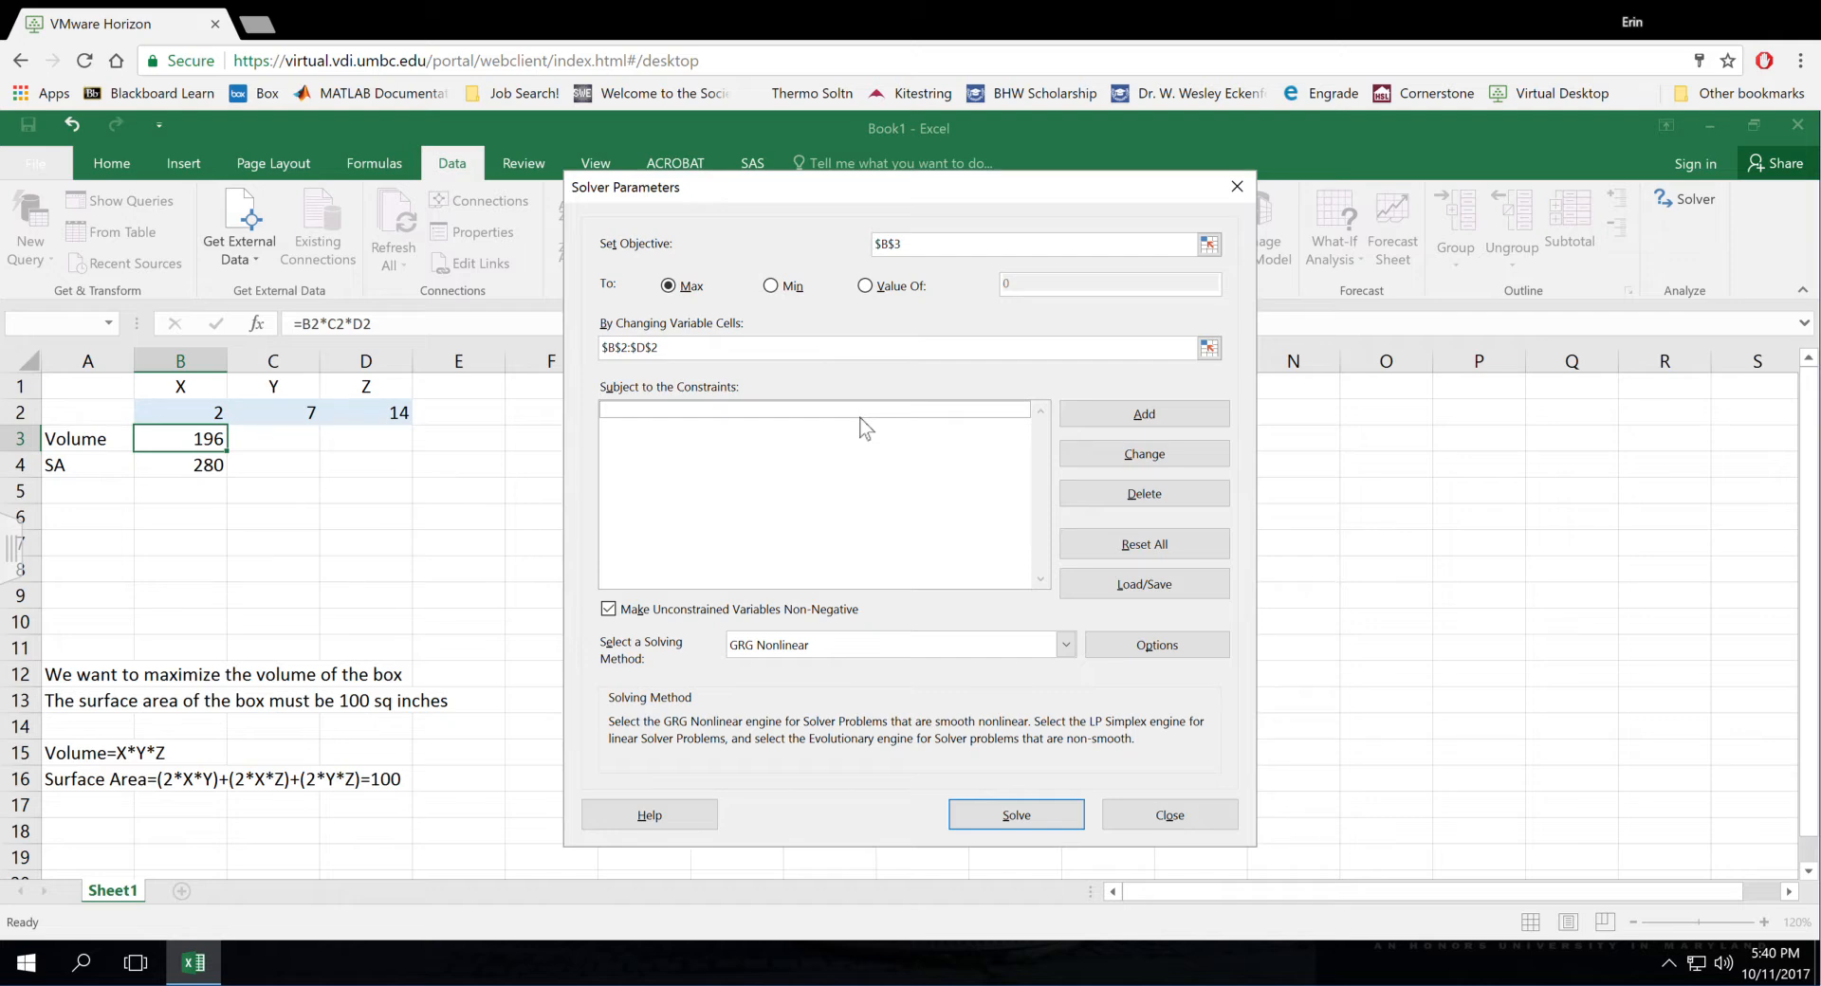
pyautogui.click(1111, 417)
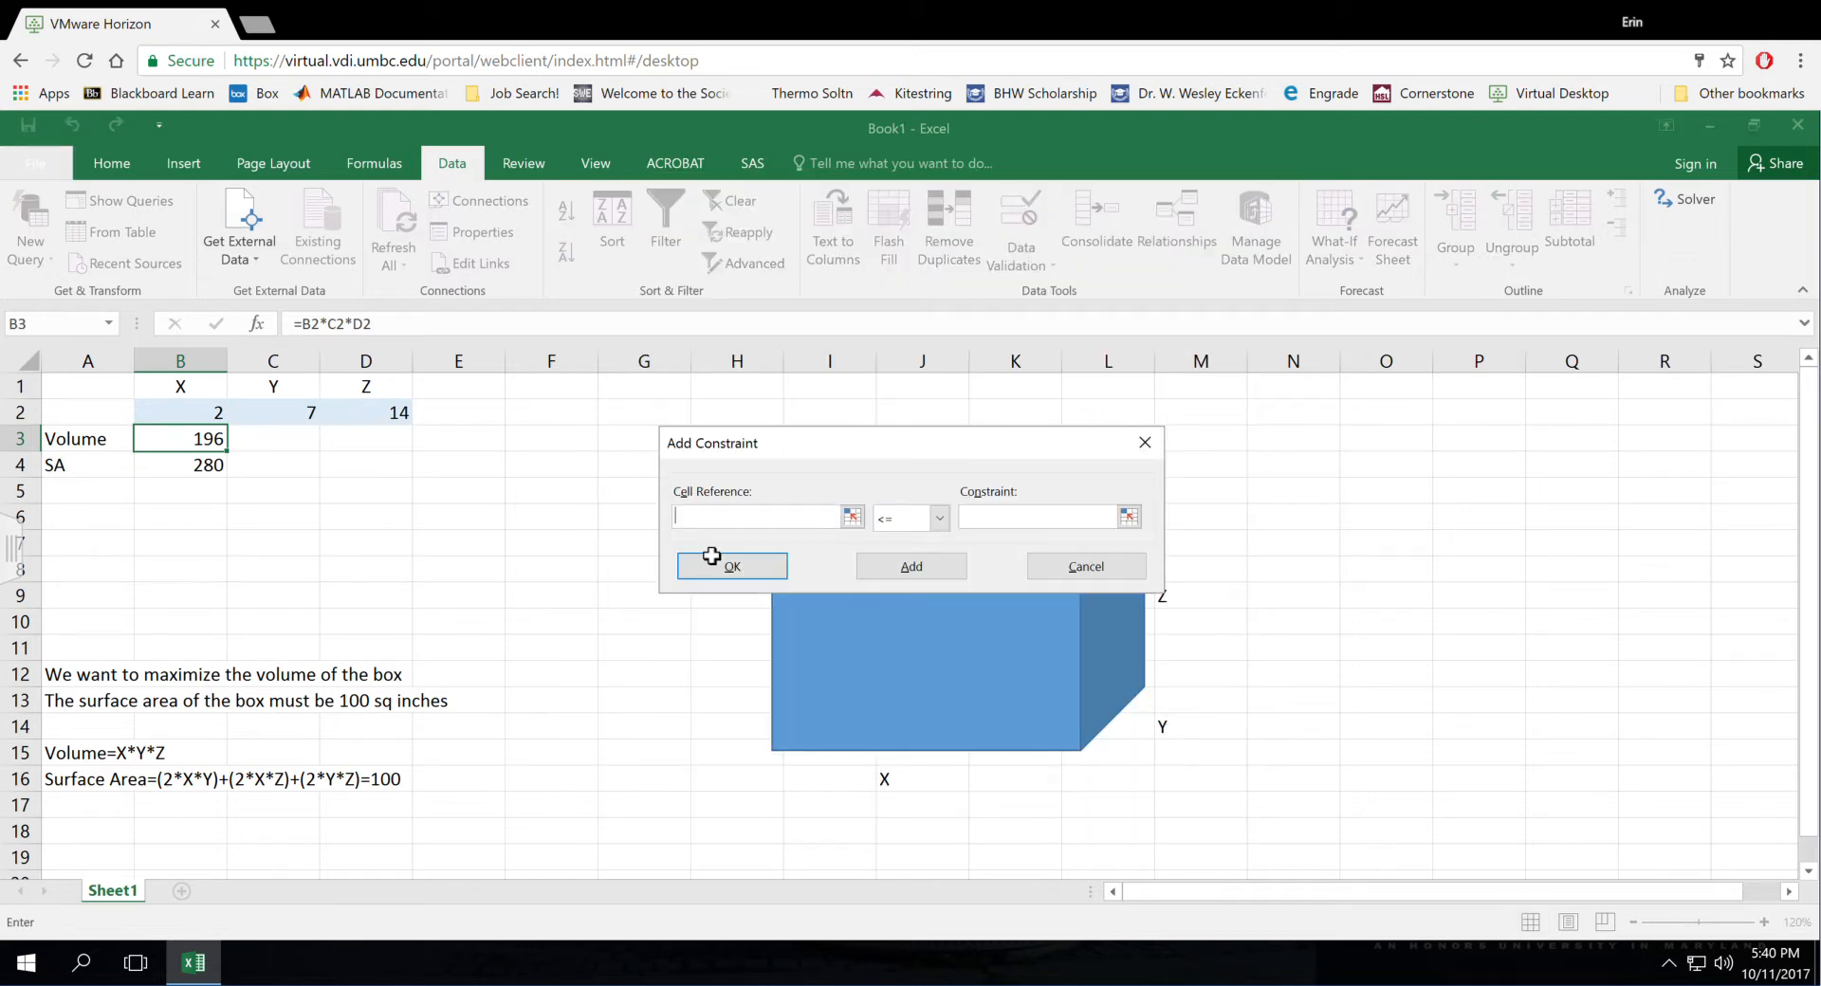
pyautogui.click(181, 470)
pyautogui.click(946, 518)
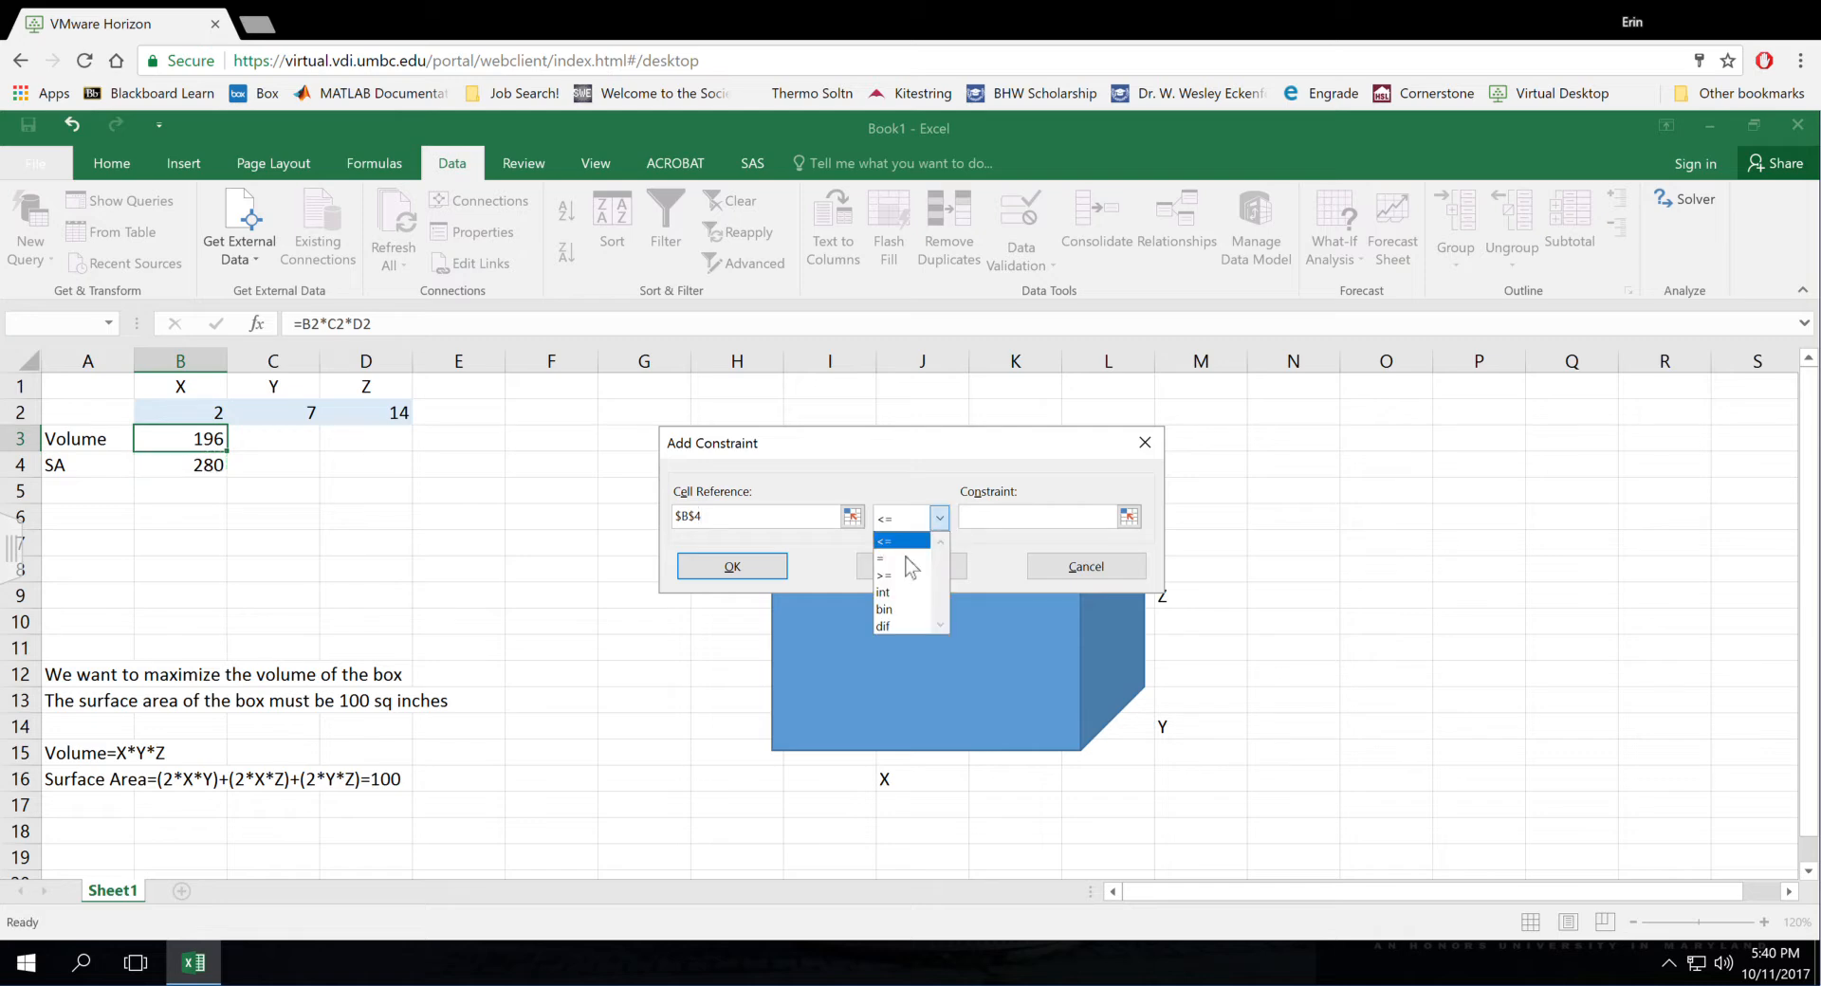
pyautogui.click(906, 559)
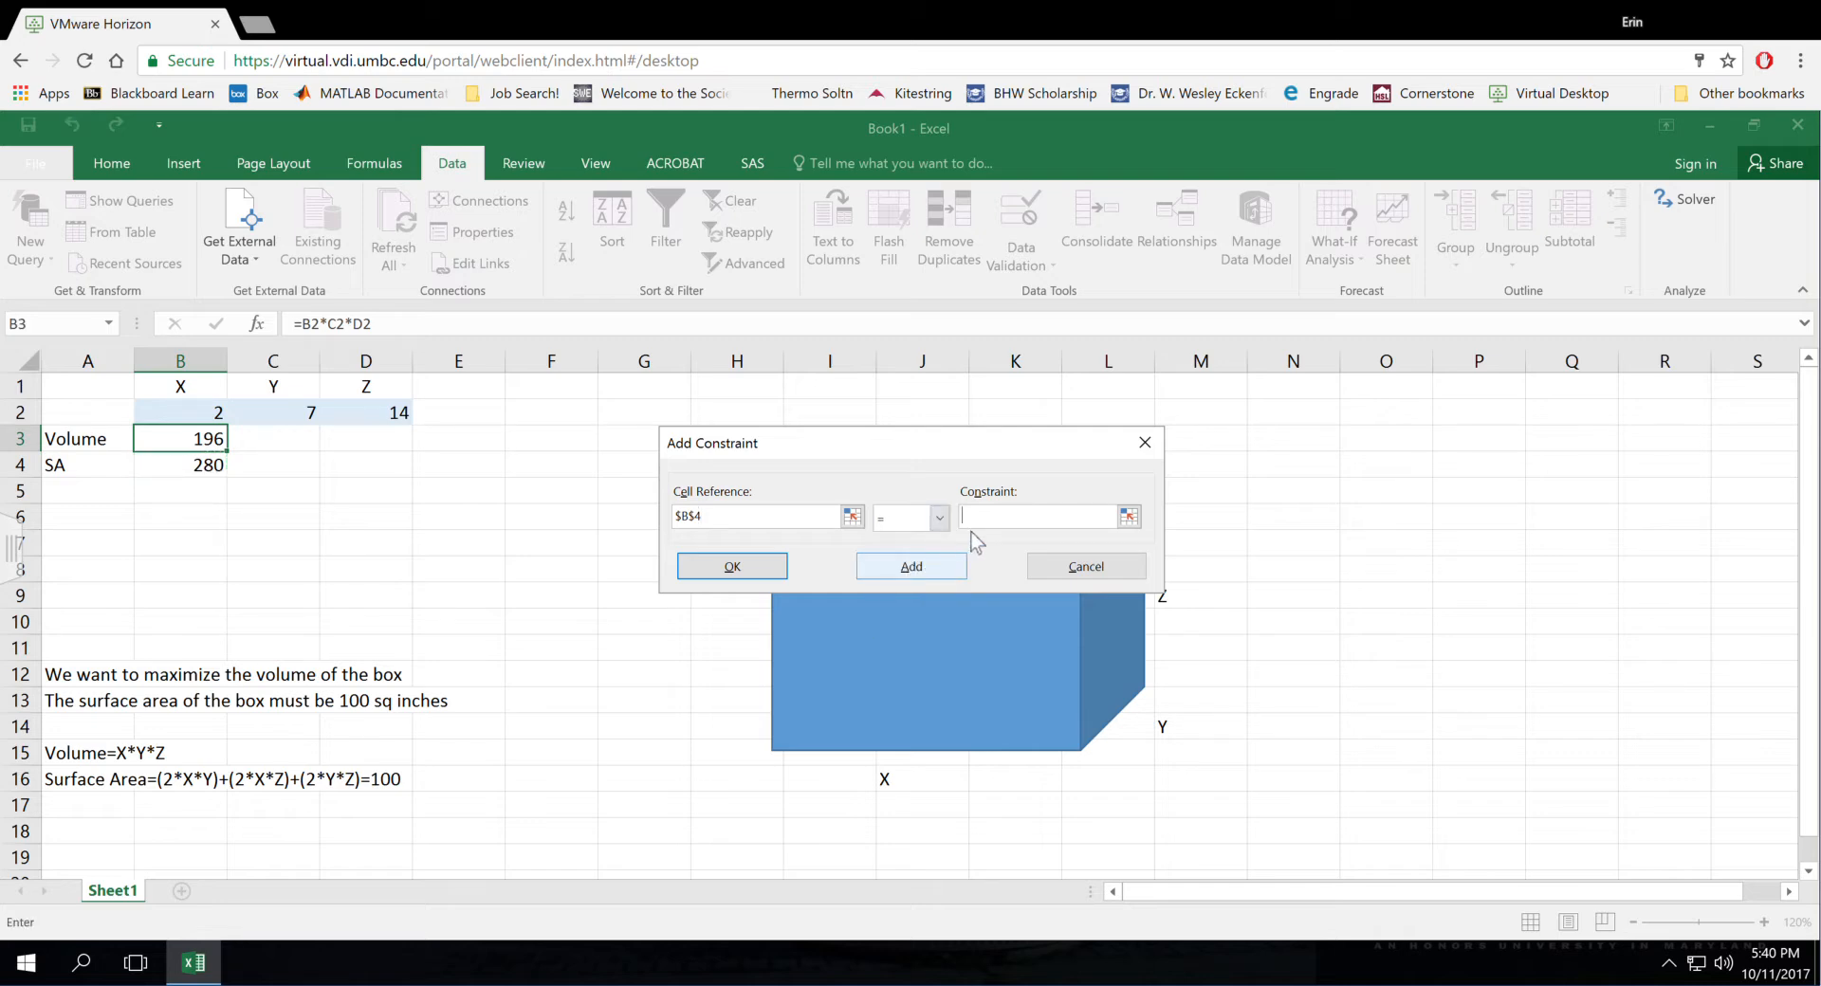
pyautogui.write('100')
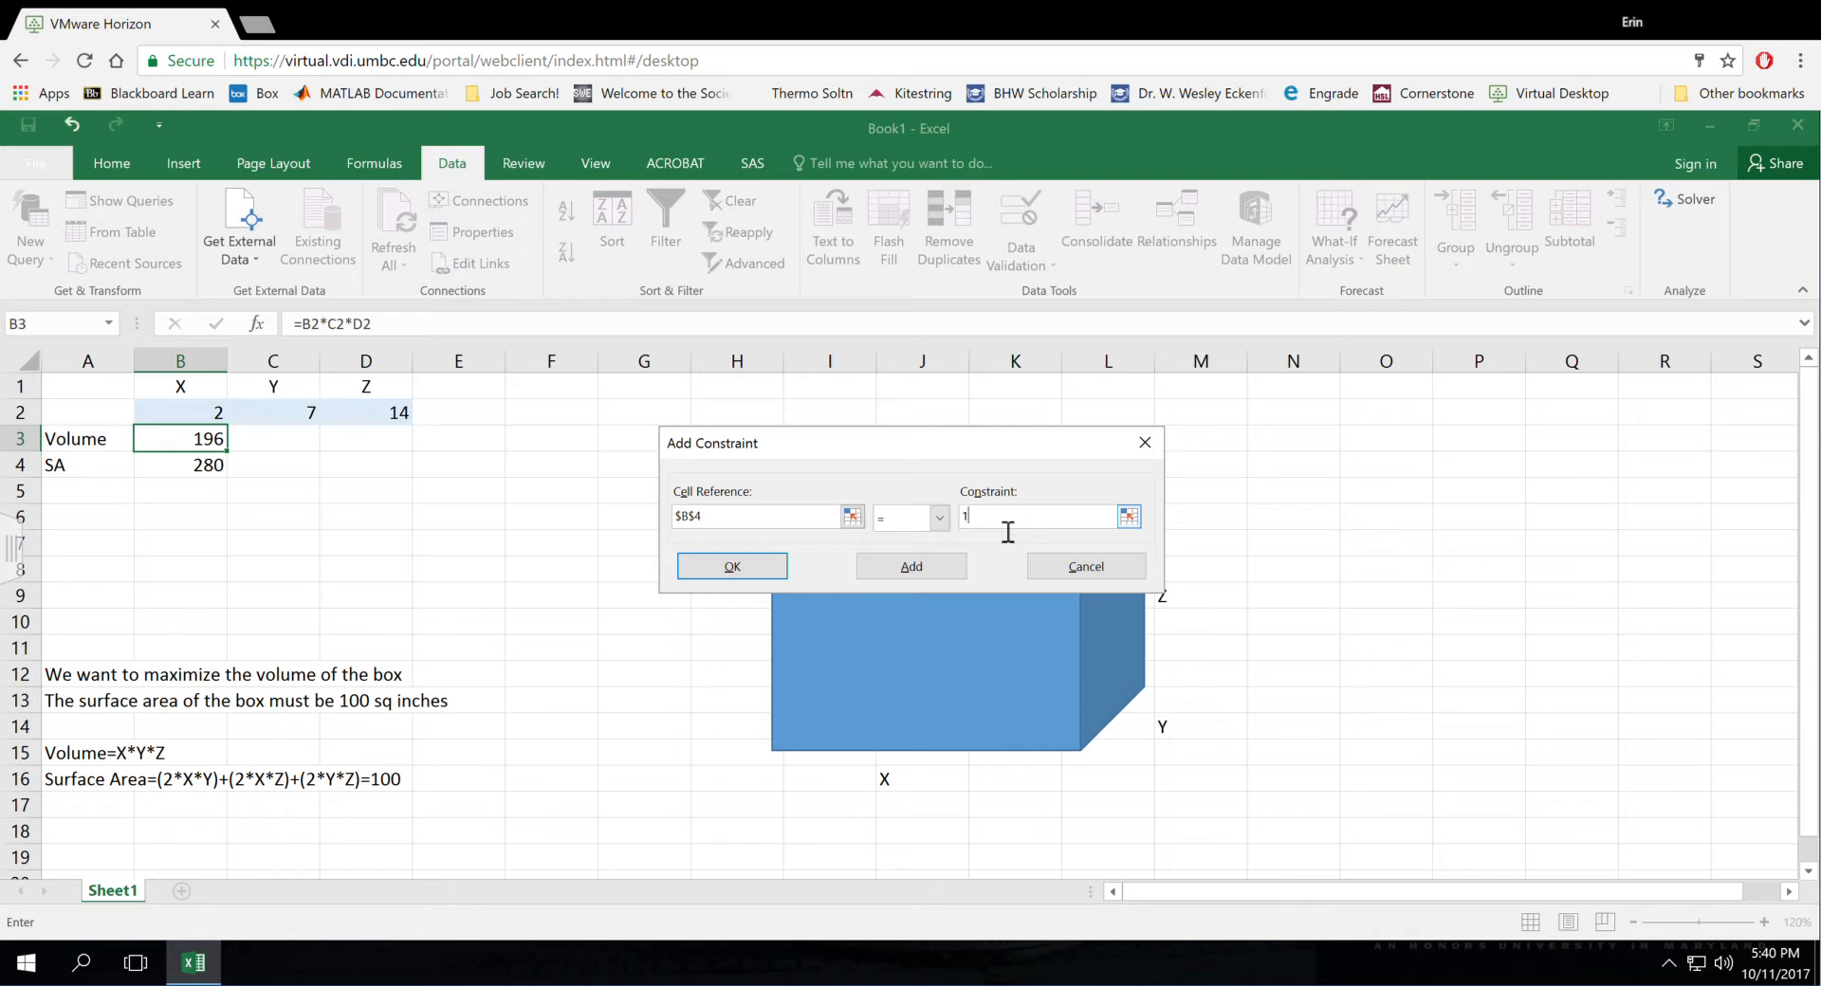
pyautogui.click(927, 577)
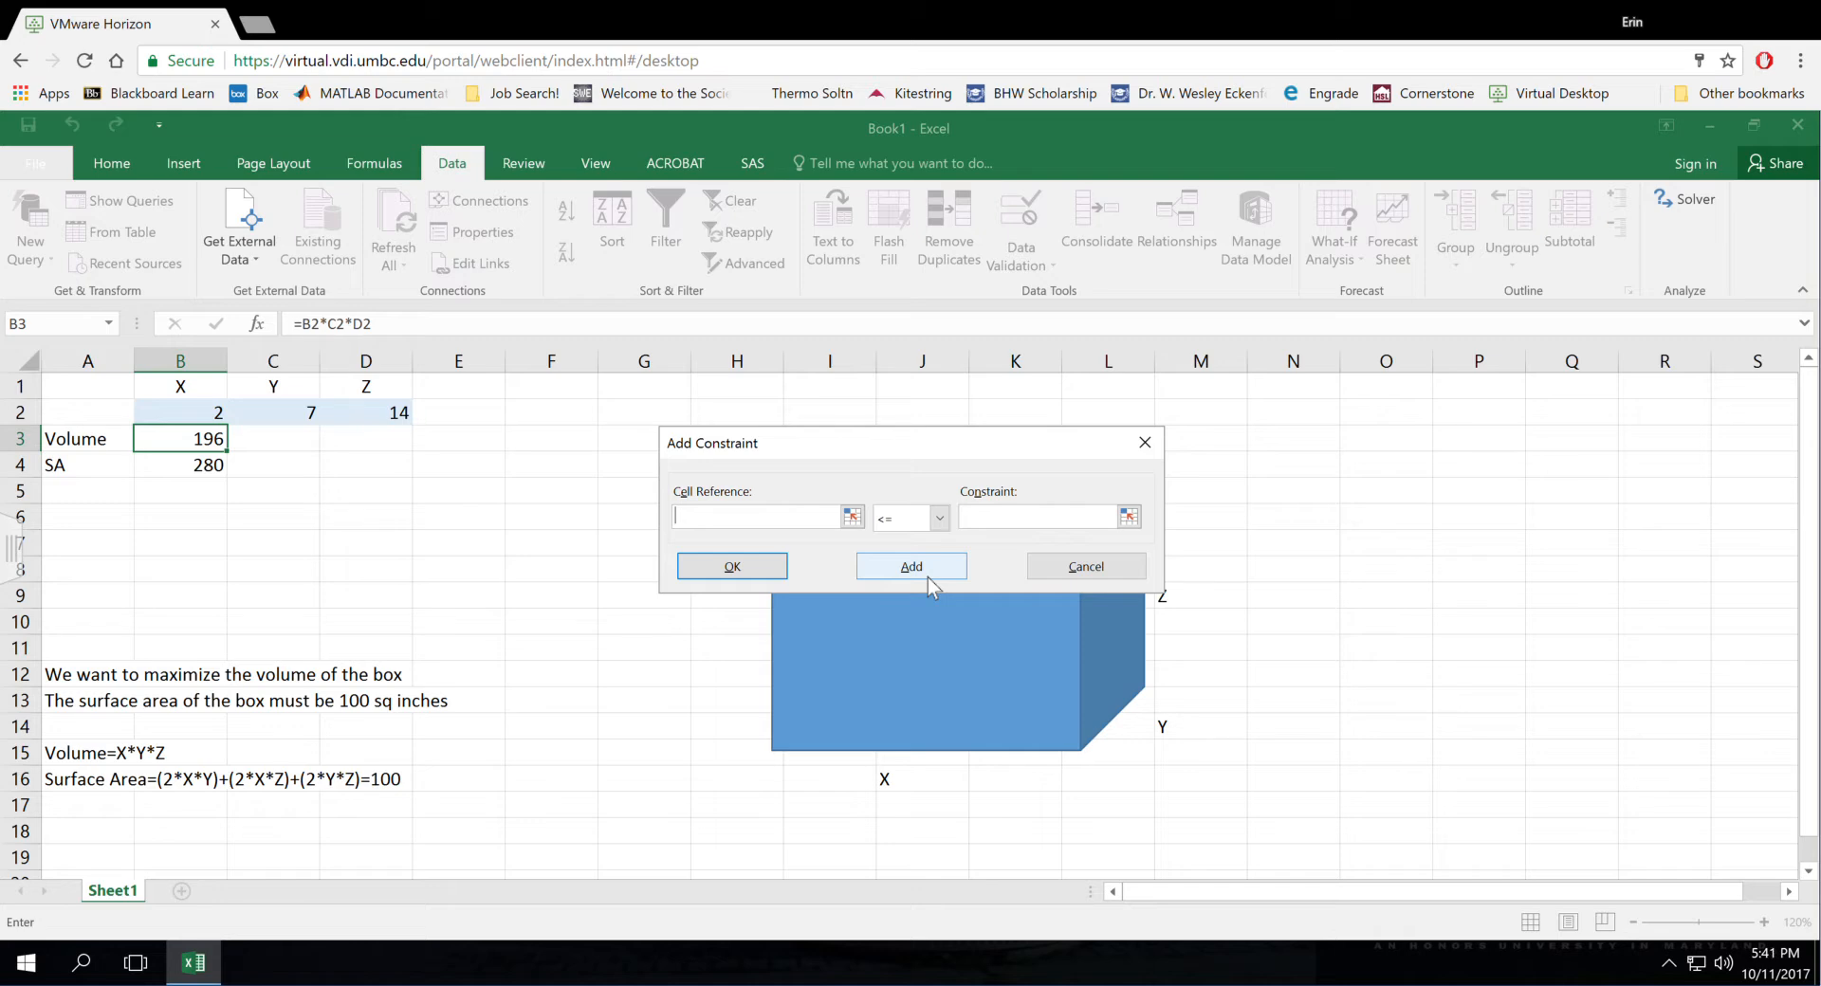
# Step: Constrain the dimensions B2:D2 to >= 0 and return to the Solver parameters
pyautogui.click(185, 415)
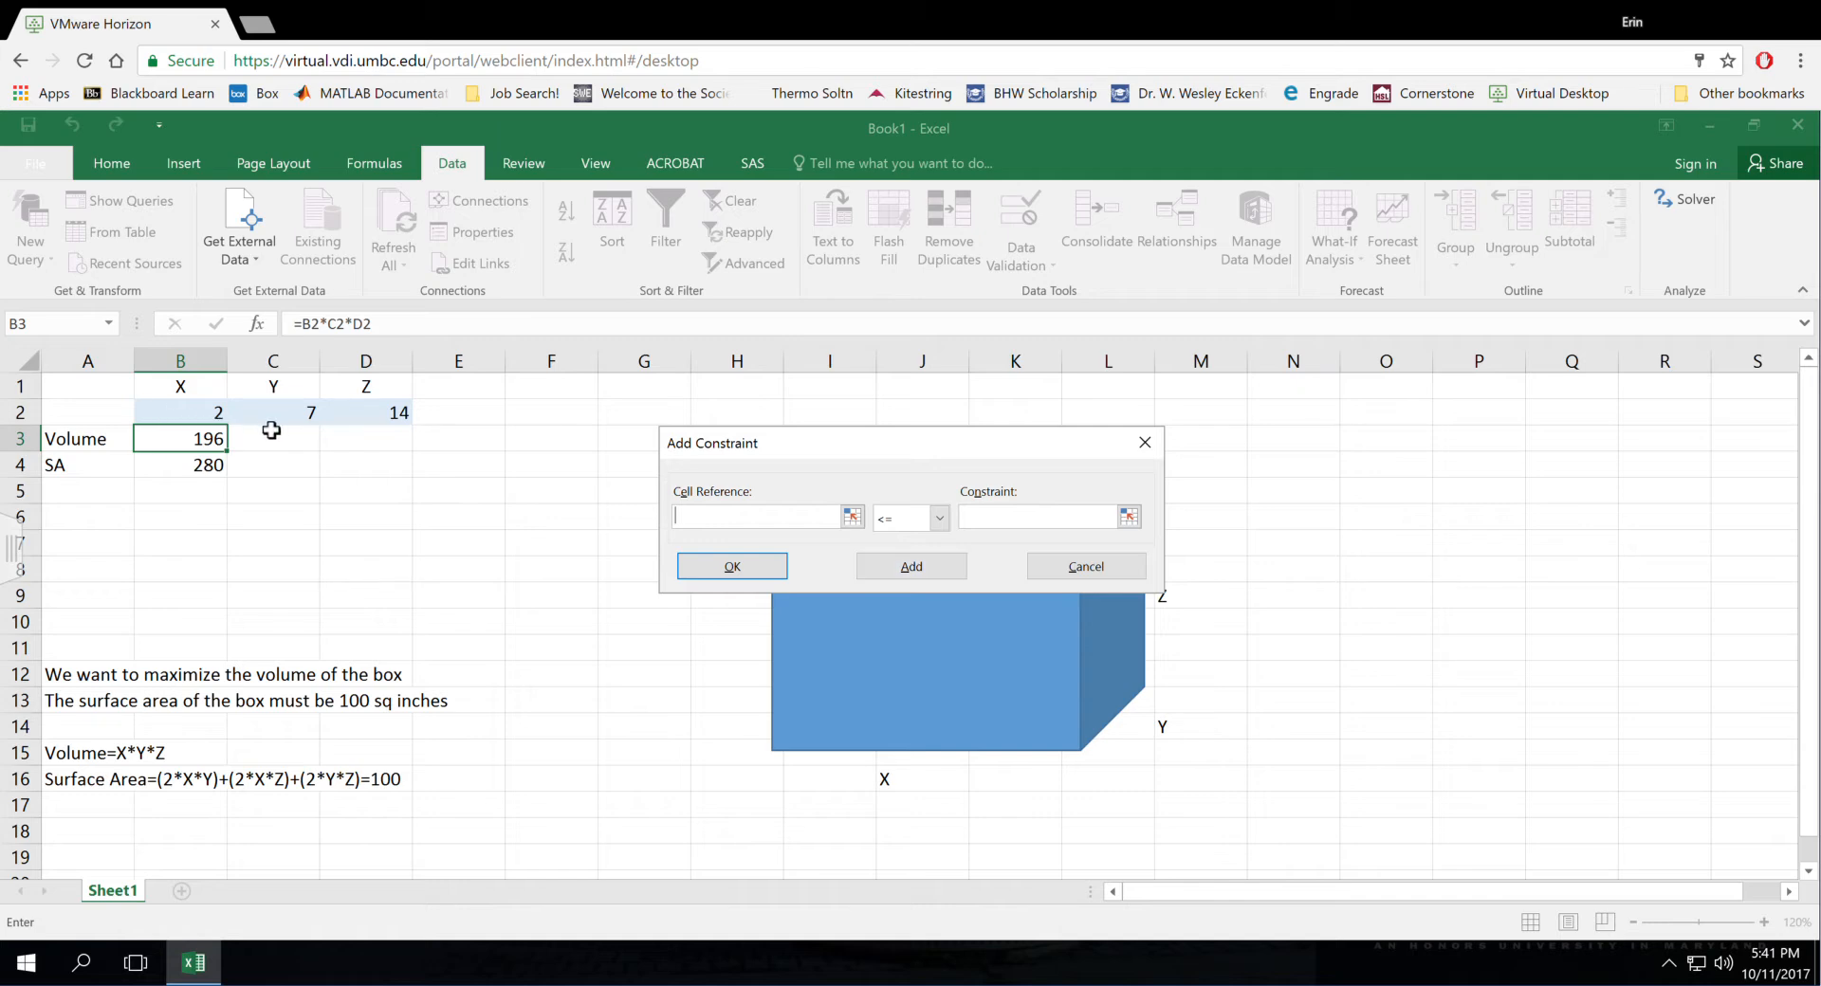
pyautogui.moveTo(378, 434); pyautogui.dragTo(386, 432)
pyautogui.press('Return')
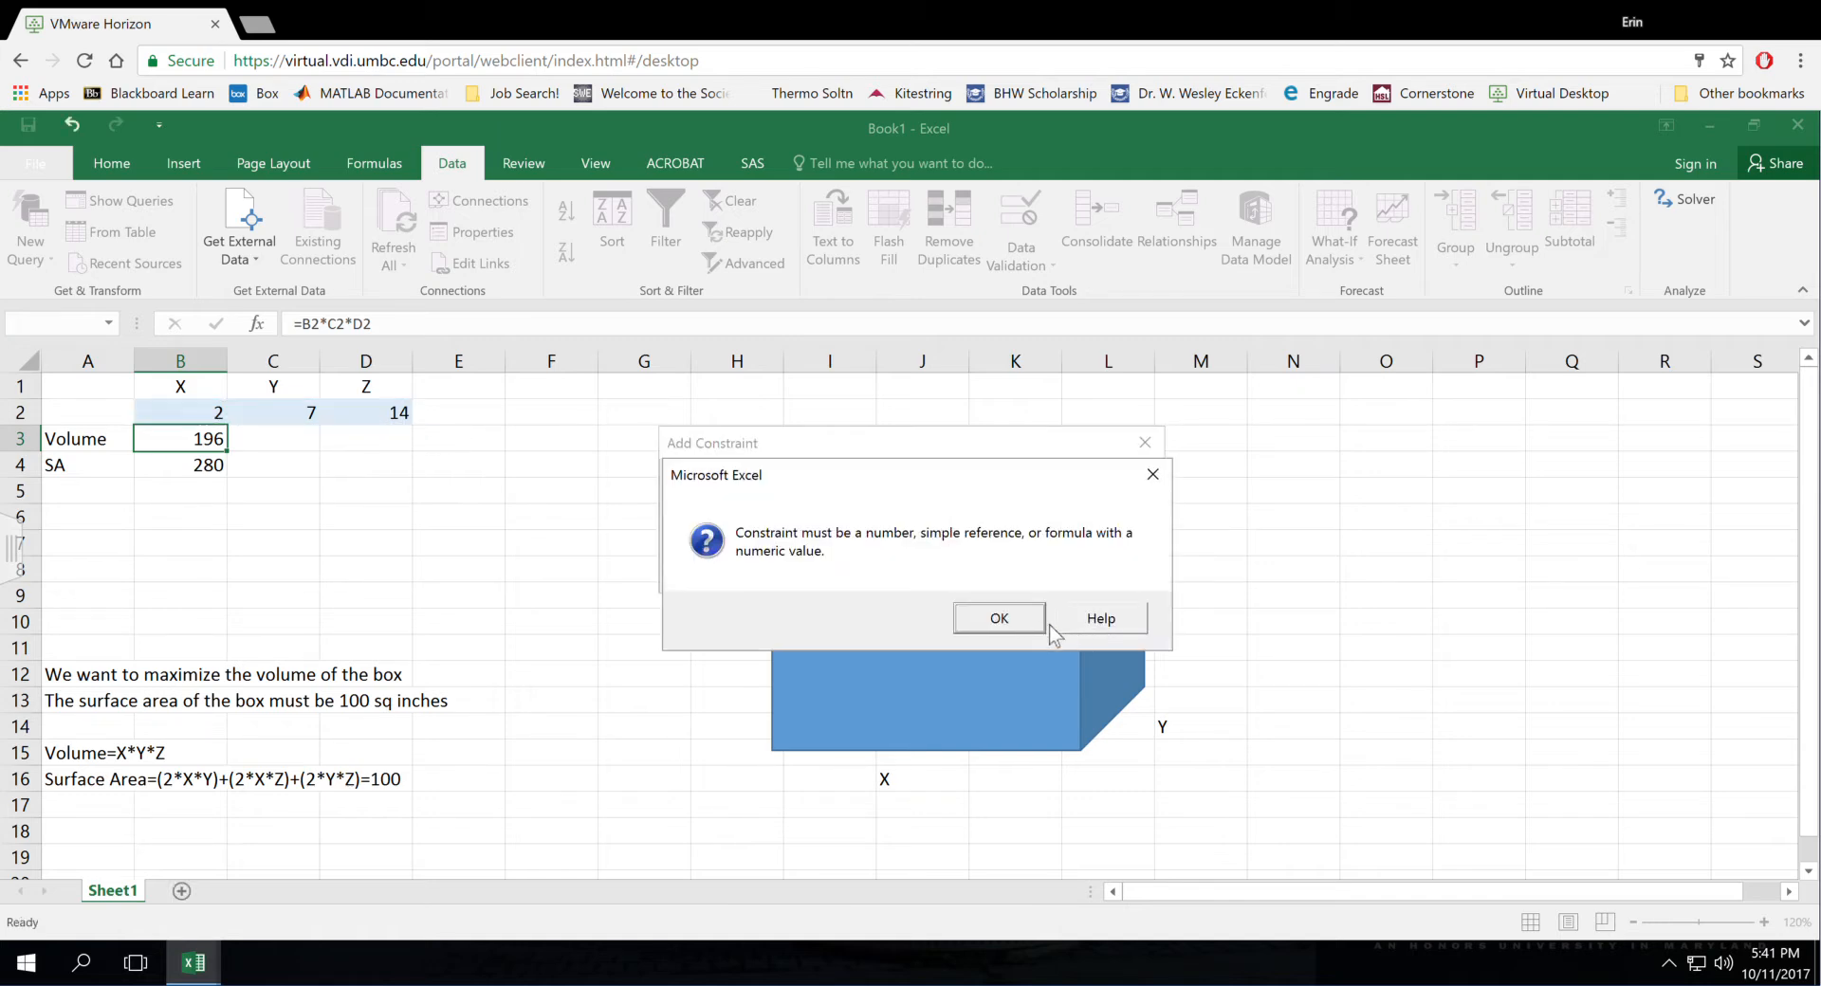
pyautogui.click(1152, 474)
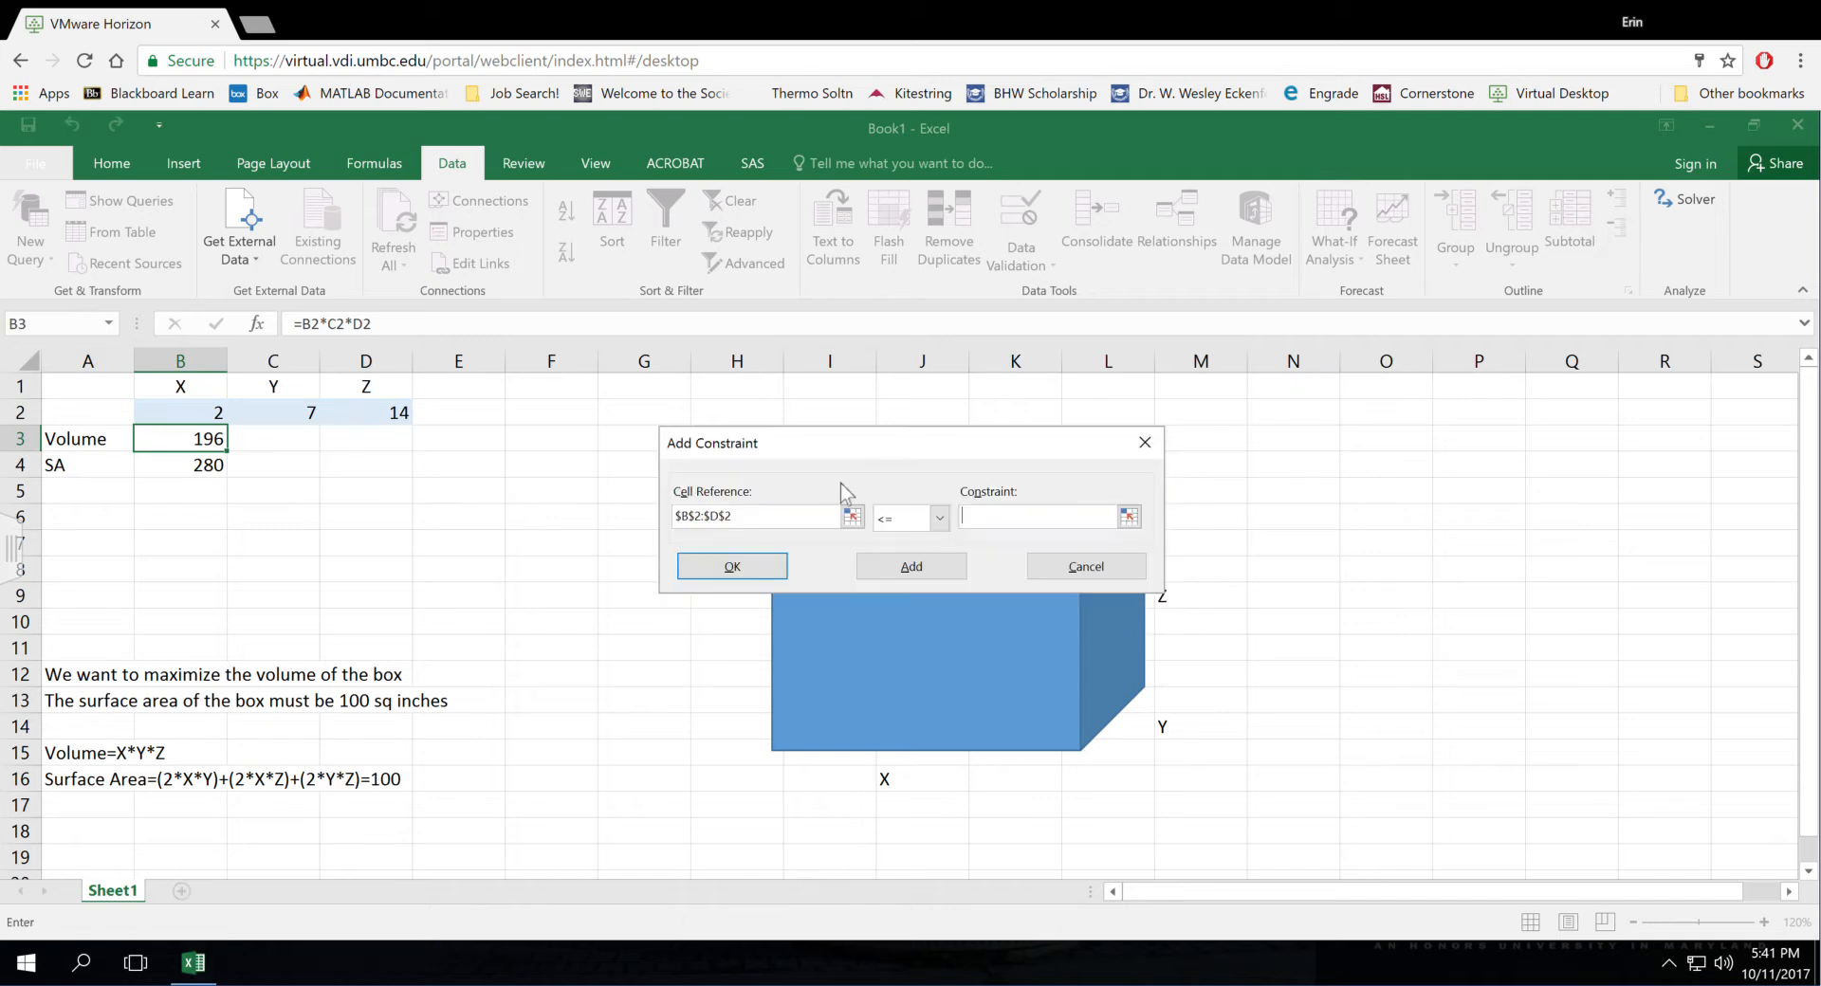
pyautogui.click(939, 518)
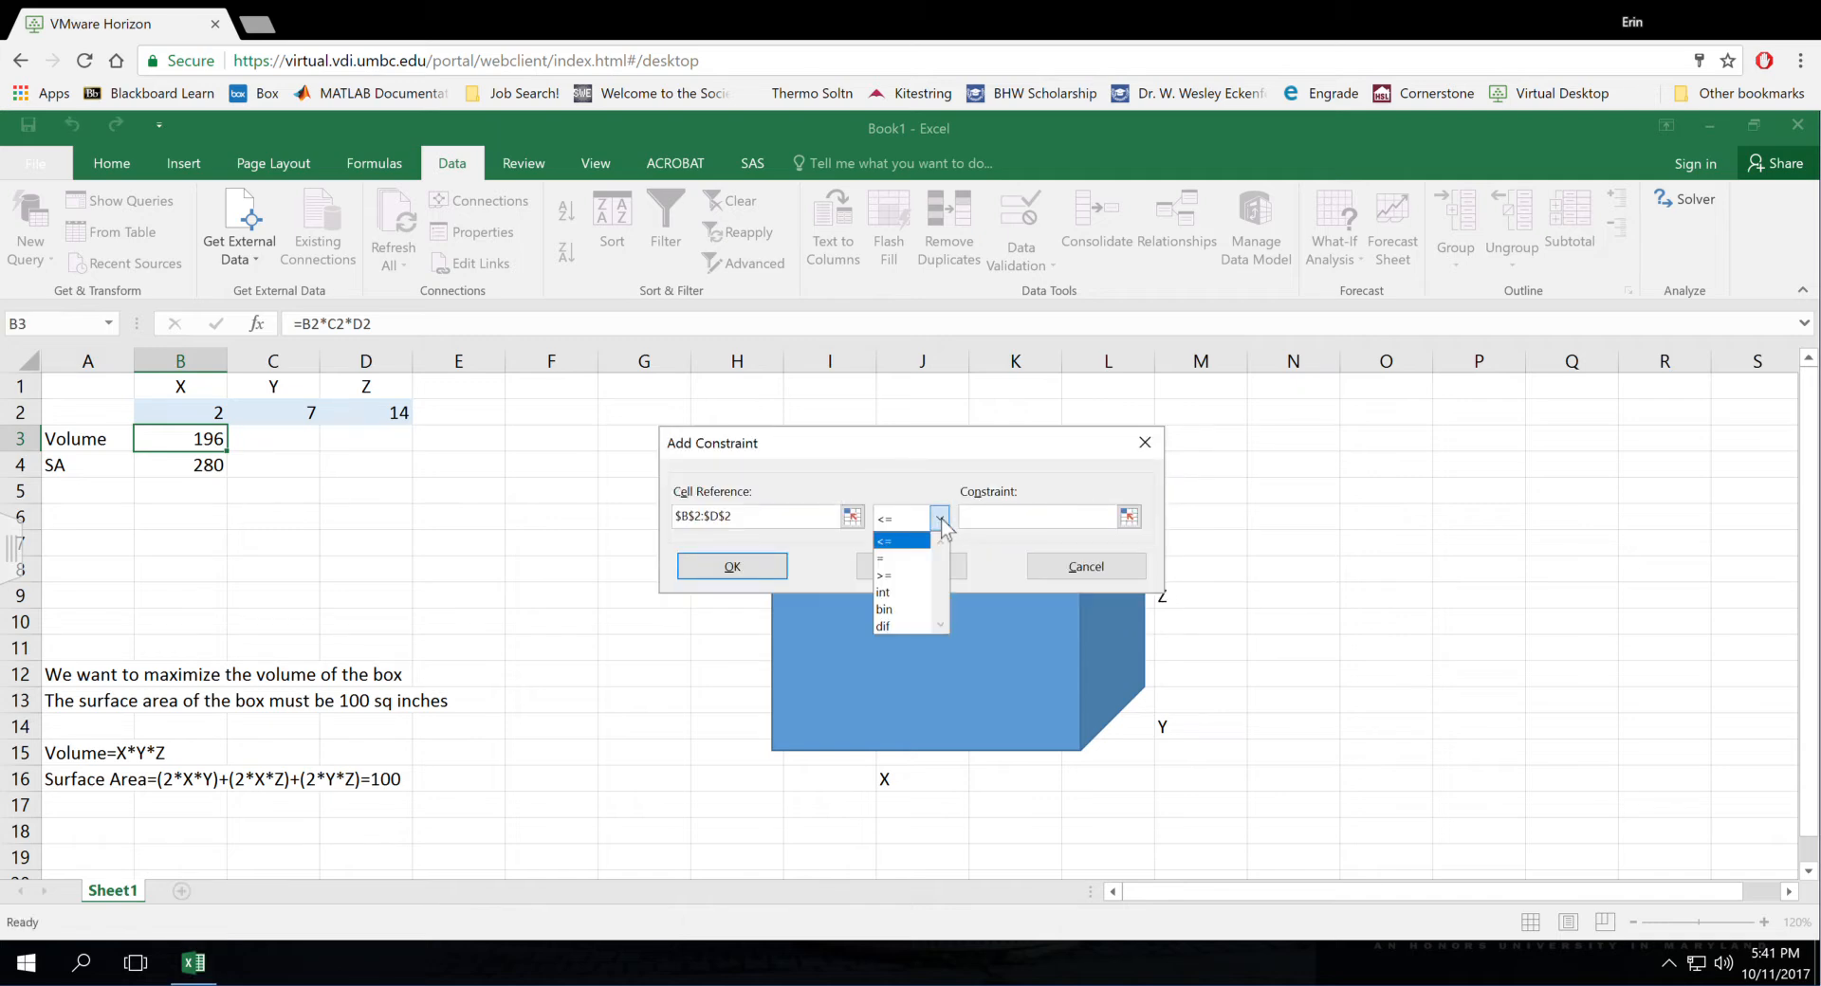
pyautogui.click(899, 574)
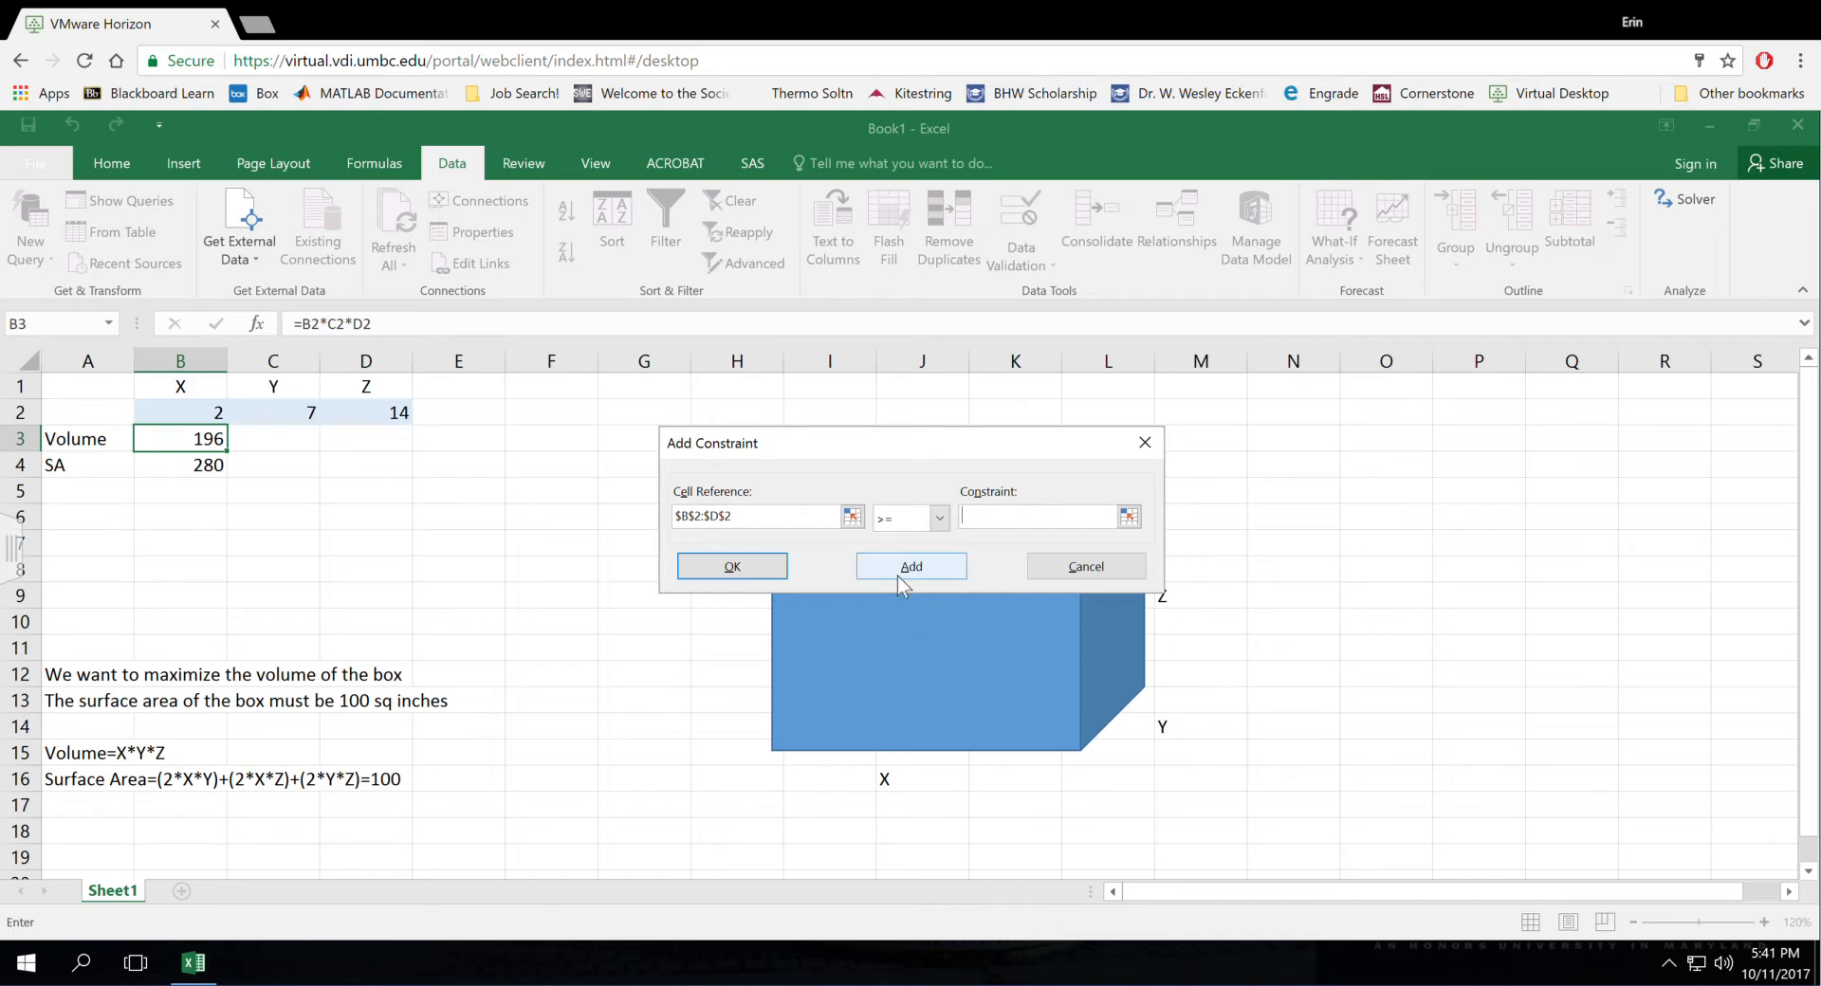
pyautogui.click(1043, 522)
pyautogui.write('0')
pyautogui.click(730, 567)
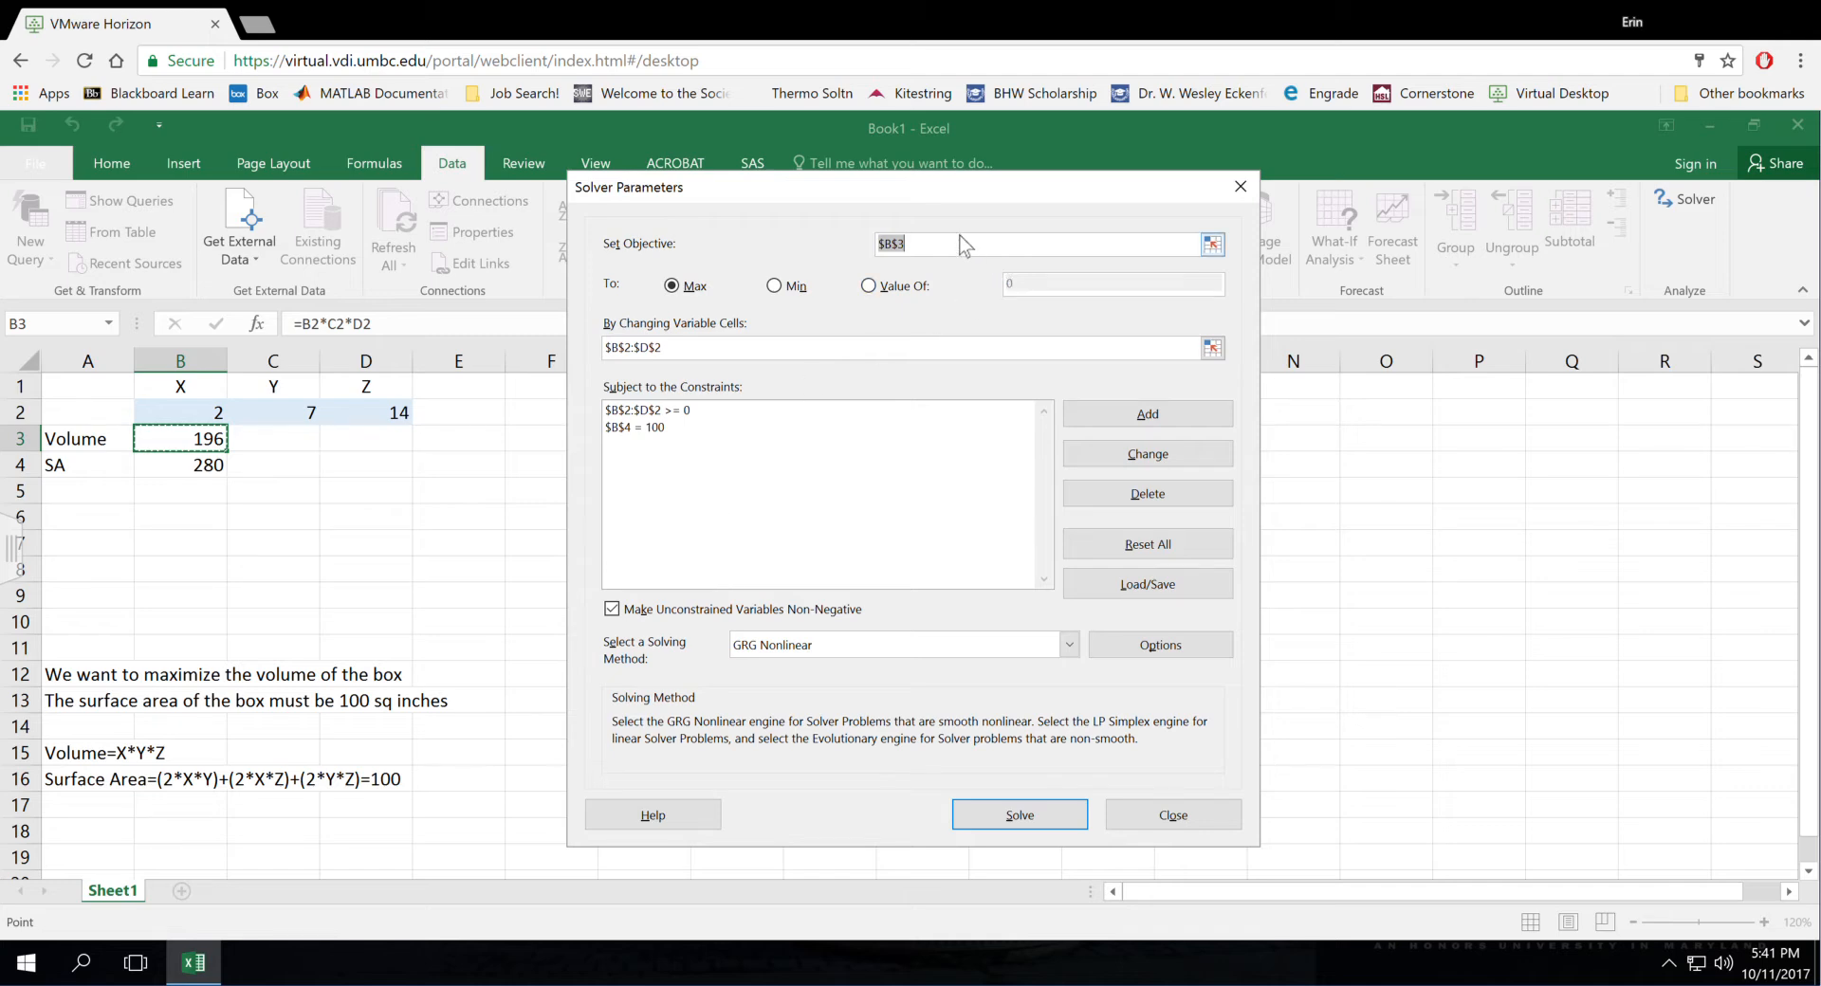
# Step: Solve the model with the GRG Nonlinear method and keep the Solver solution in the sheet
pyautogui.click(755, 354)
pyautogui.click(645, 428)
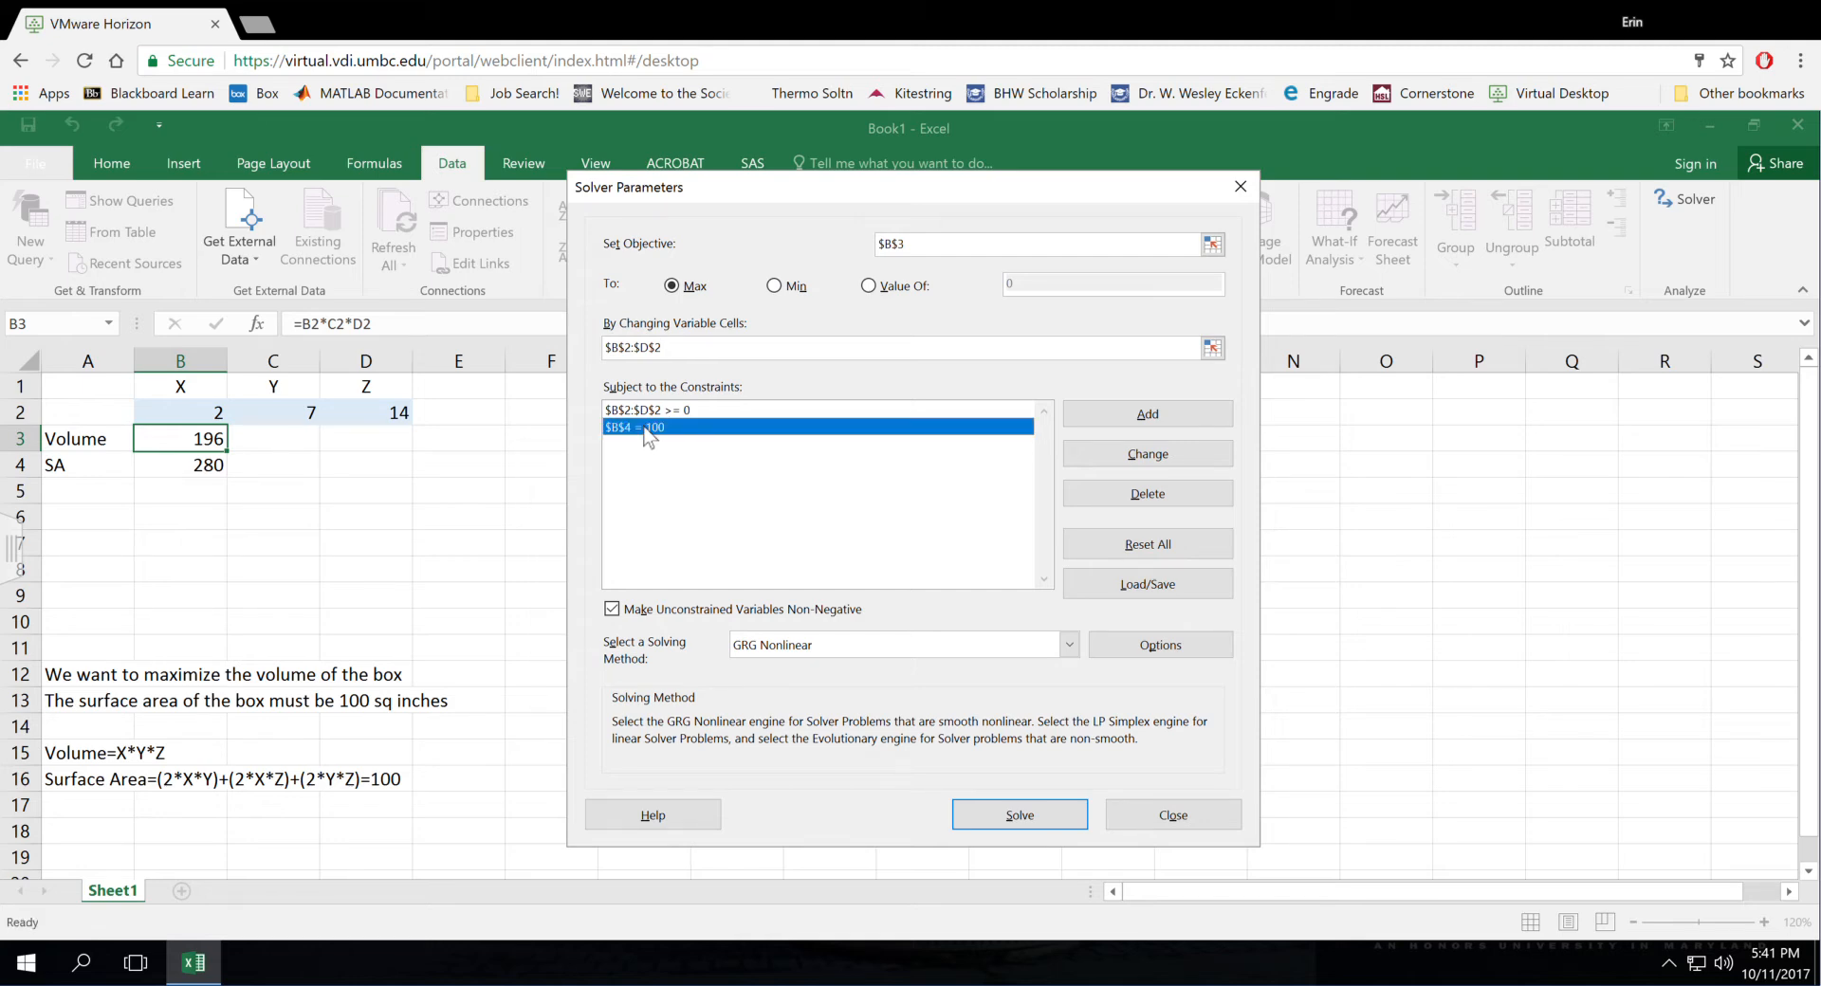
pyautogui.click(1021, 814)
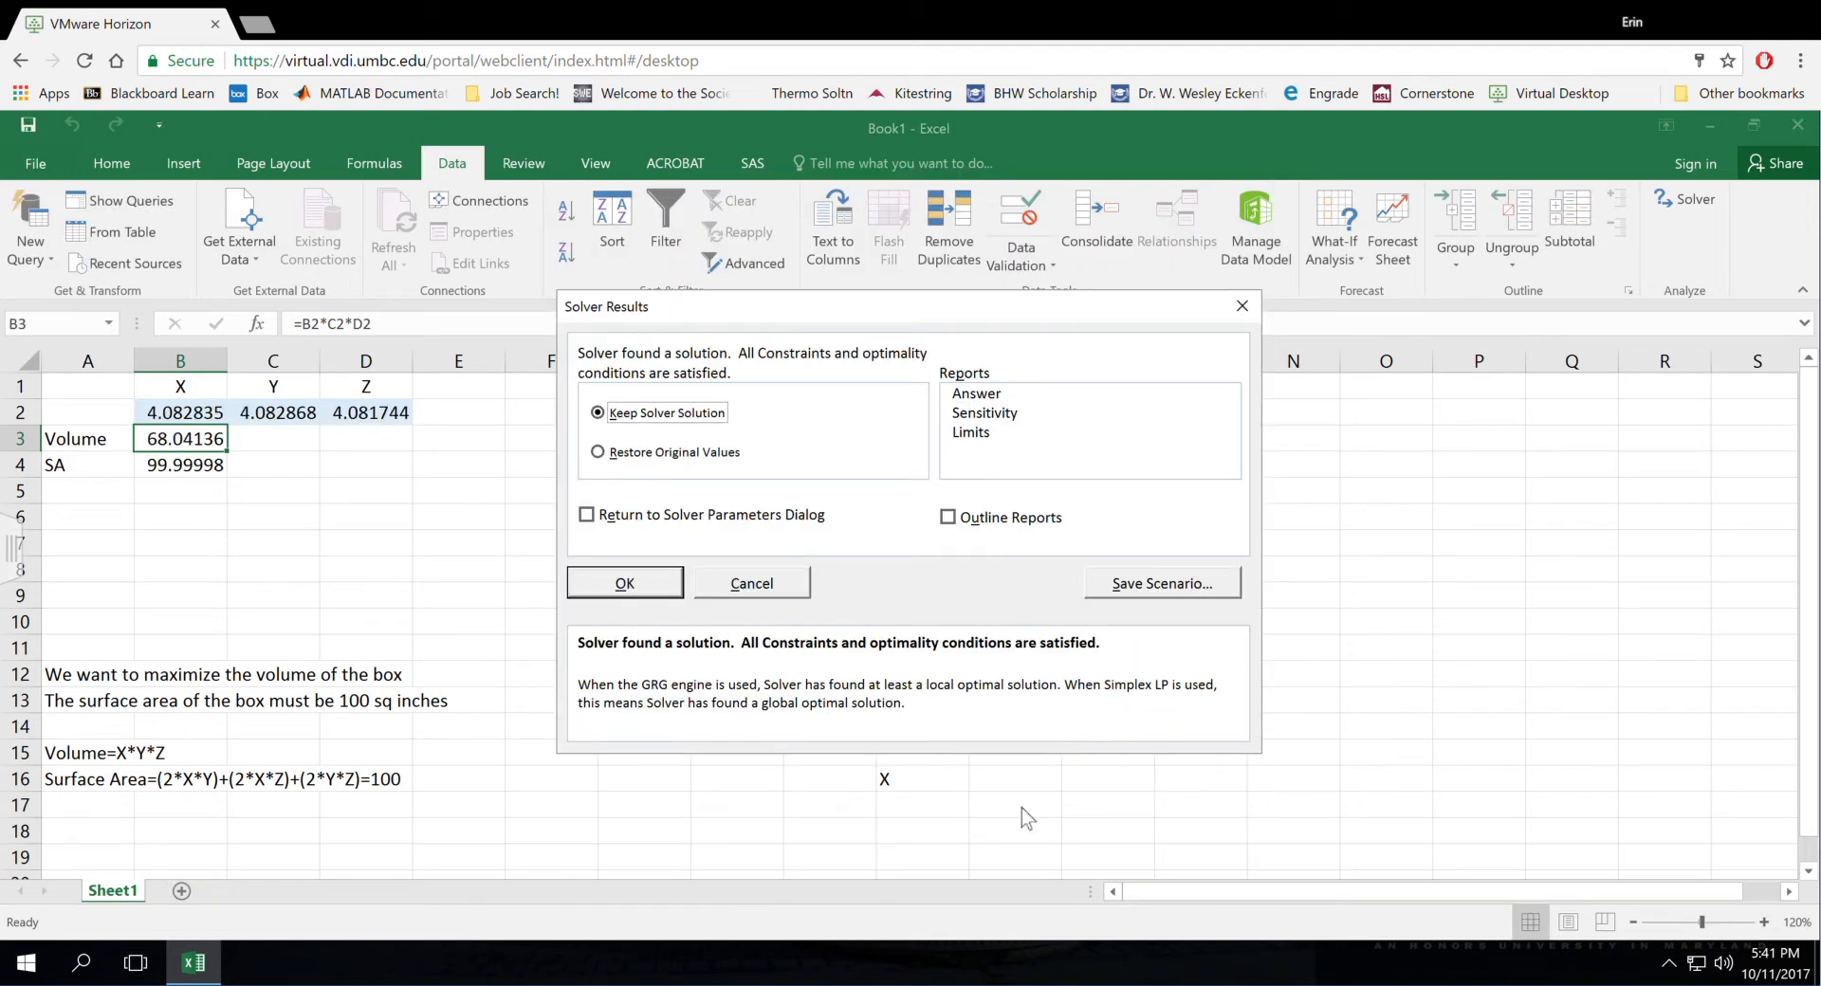
pyautogui.click(624, 584)
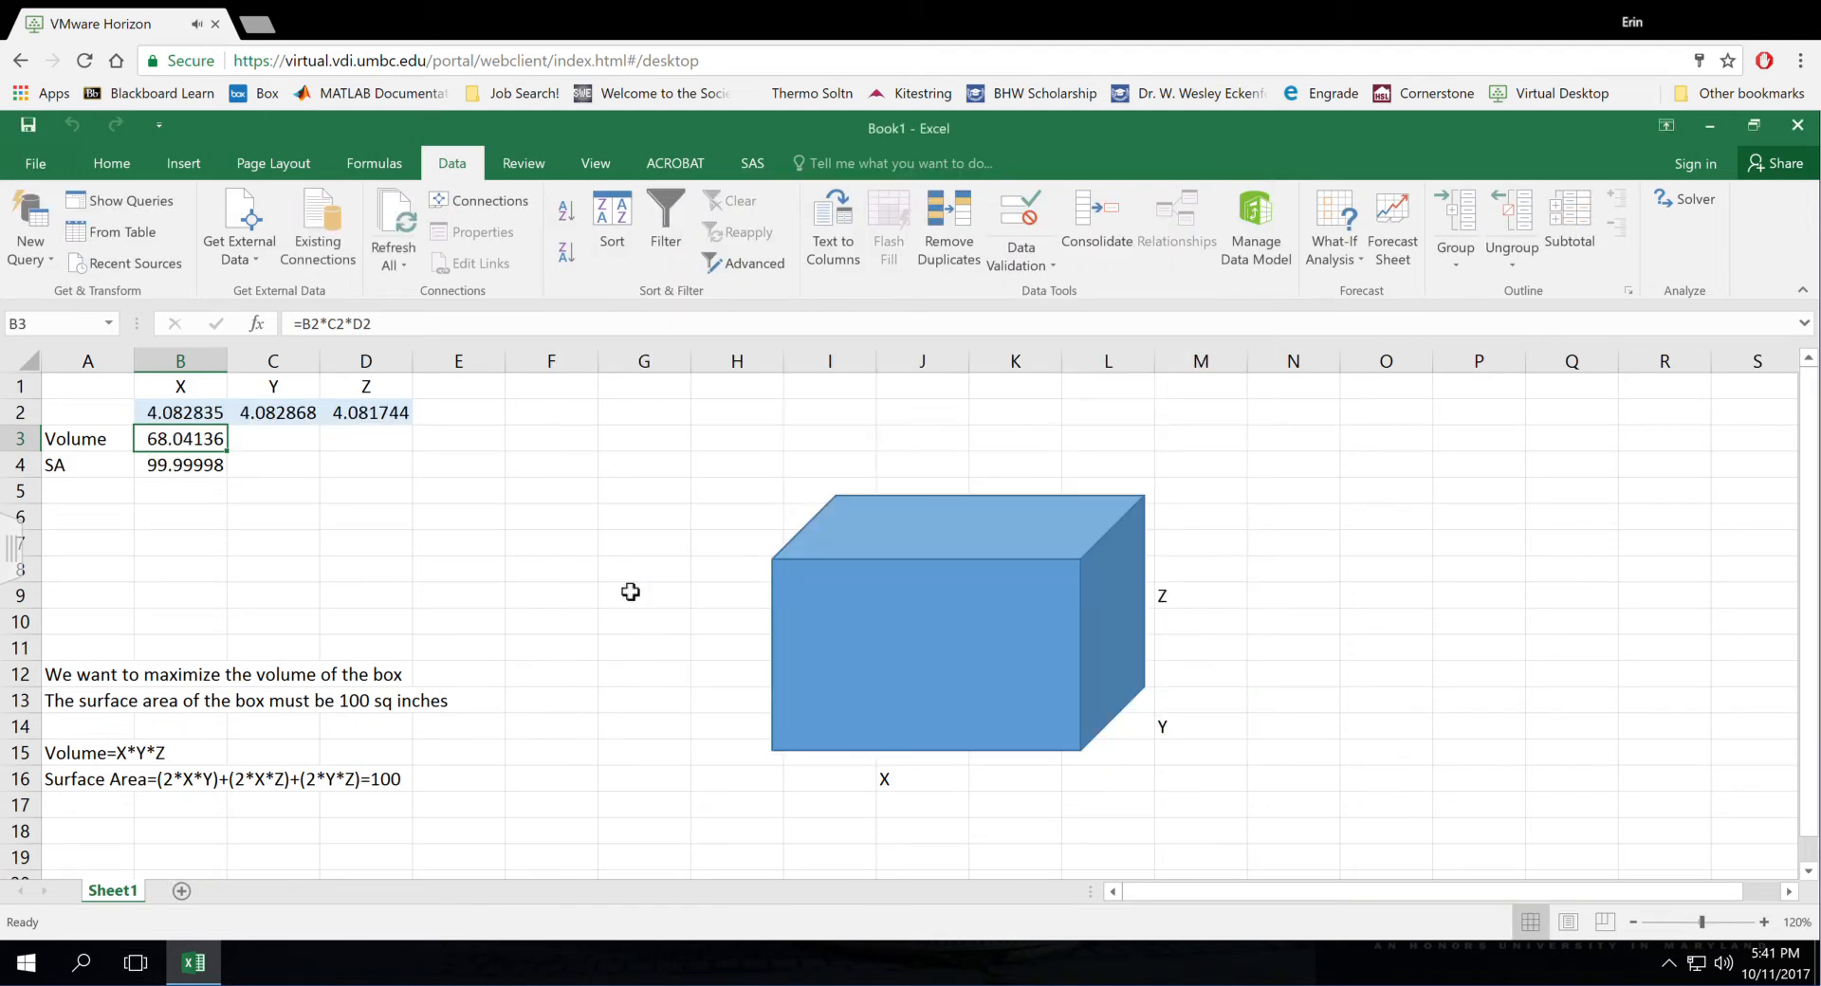
pyautogui.click(312, 505)
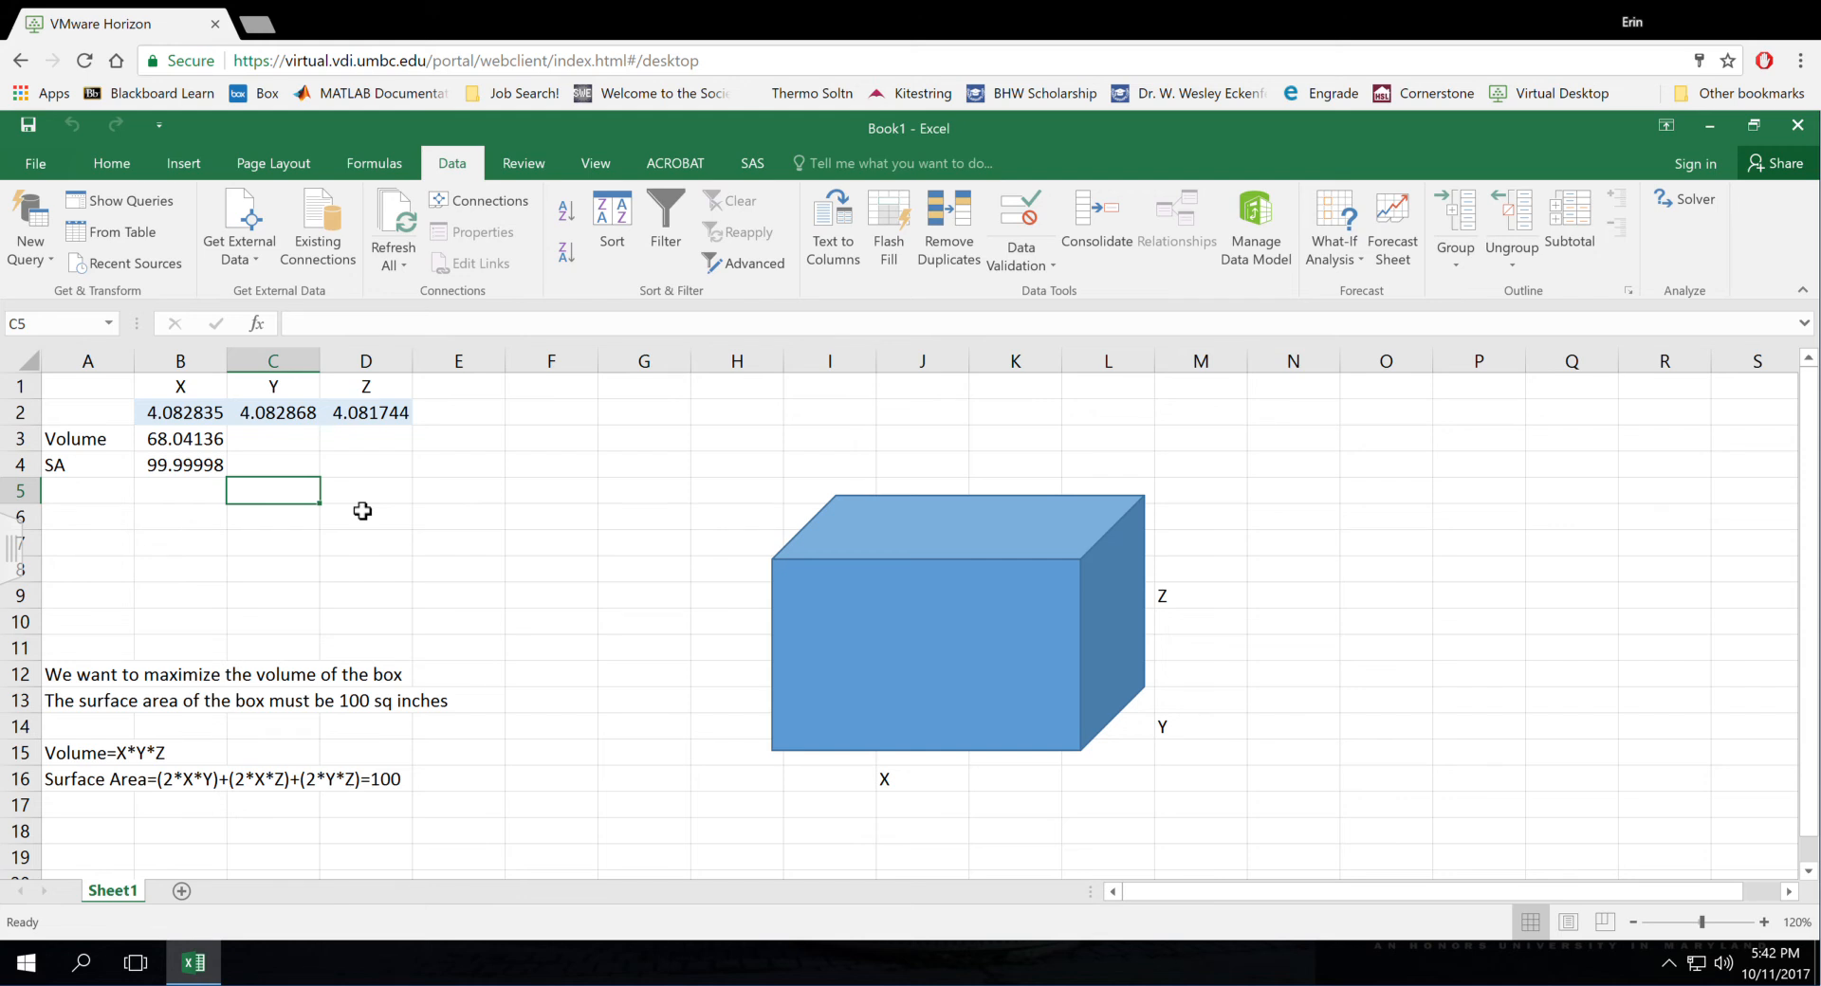
pyautogui.click(212, 418)
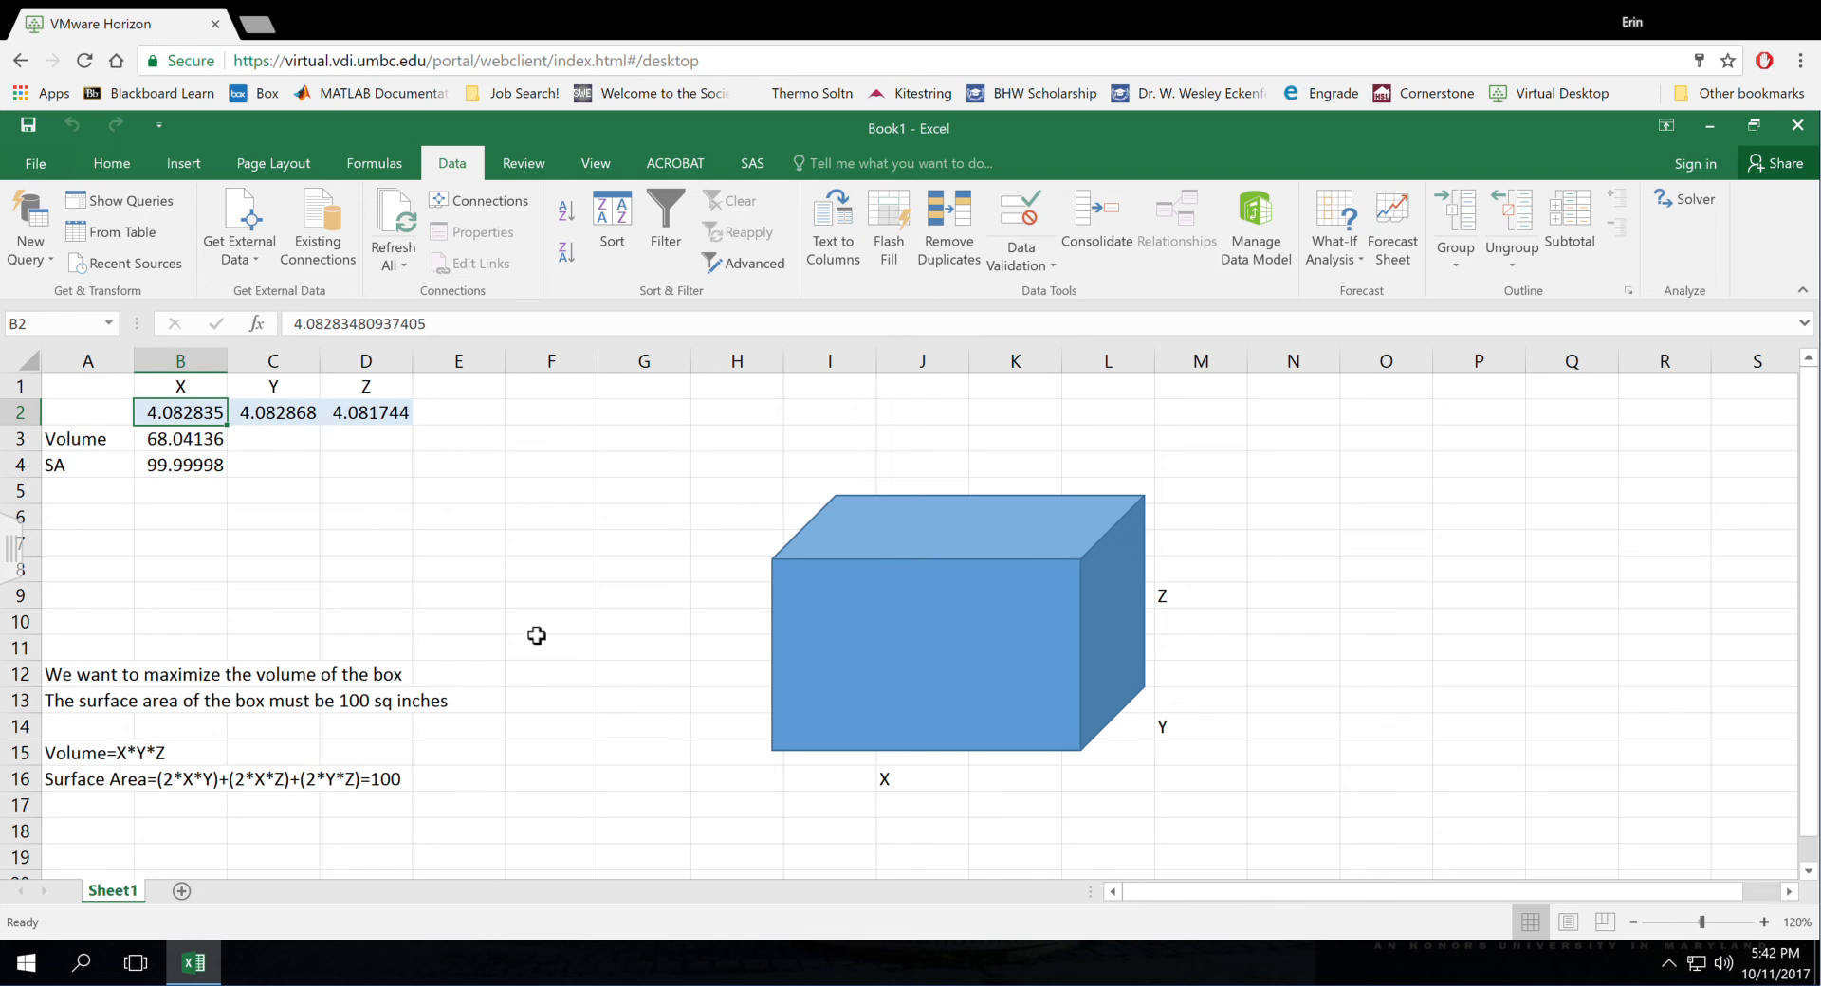